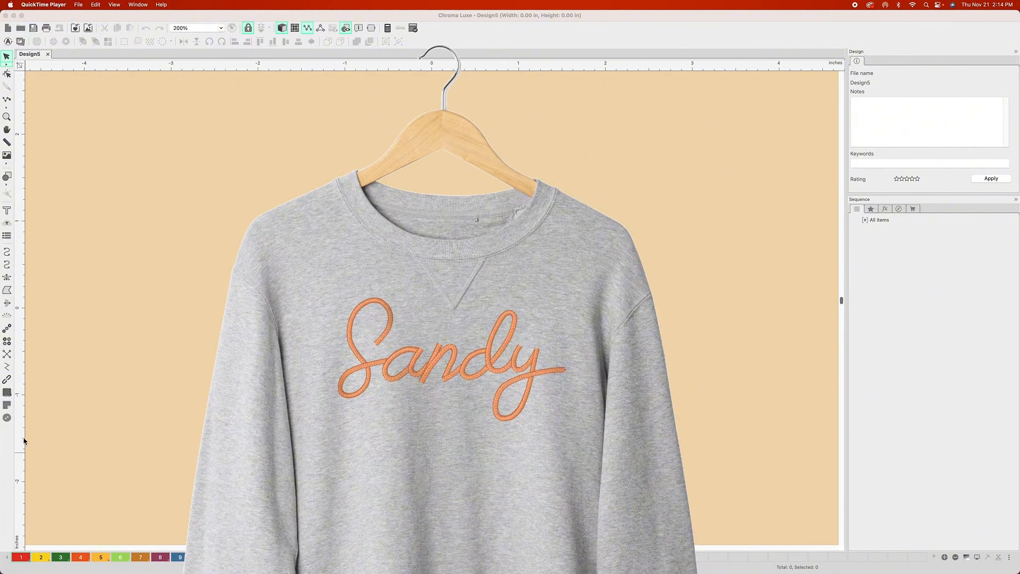
Load Chain-stitch.png from the Chain stitch episode folder as the backdrop image
{"action": "left_click", "coordinate": [8, 159]}
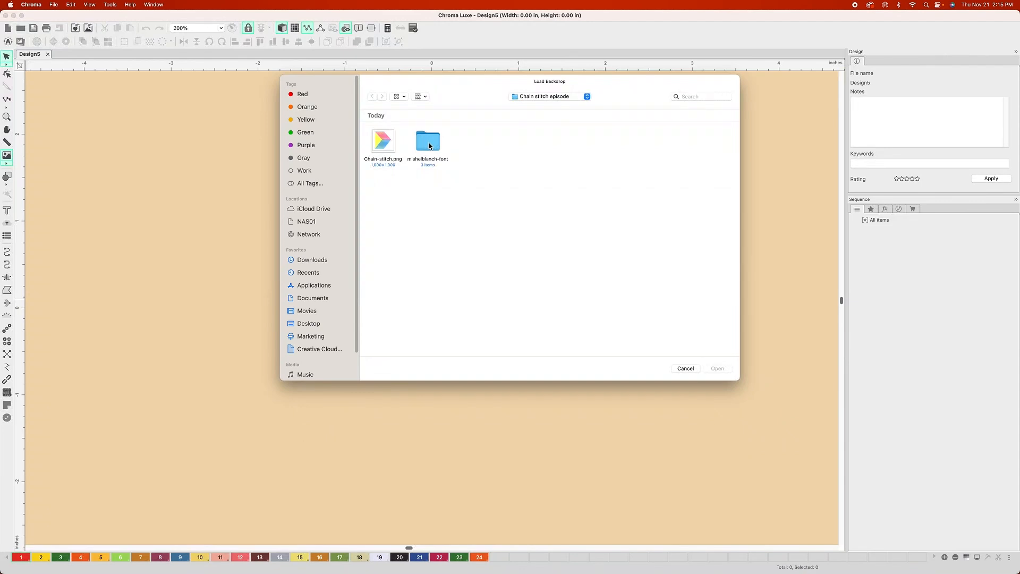
{"action": "left_click", "coordinate": [383, 146]}
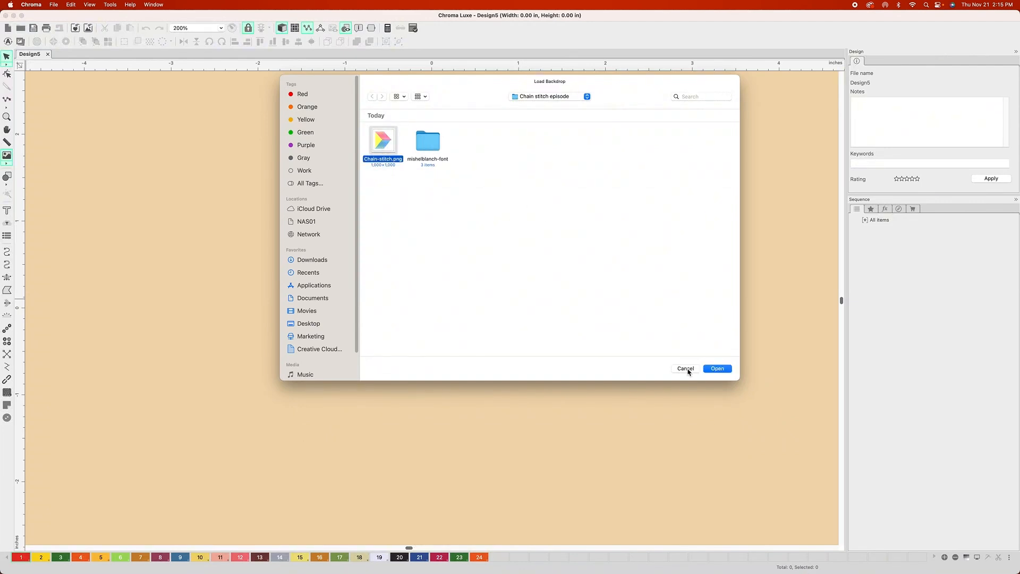
{"action": "left_click", "coordinate": [725, 369]}
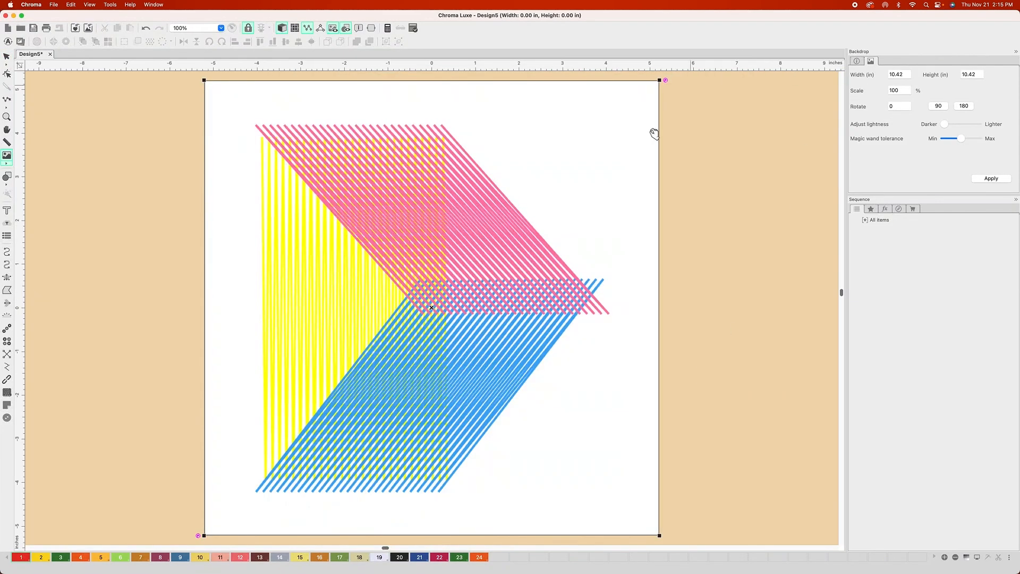
Resize the backdrop image to a height of 0.75 in
{"action": "double_click", "coordinate": [977, 74]}
{"action": "key", "text": "BackSpace"}
{"action": "type", "text": ".75"}
{"action": "key", "text": "Return"}
Lighten the backdrop image slightly by adjusting its lightness and apply the change
{"action": "scroll", "coordinate": [291, 267], "scroll_direction": "up", "scroll_amount": 1}
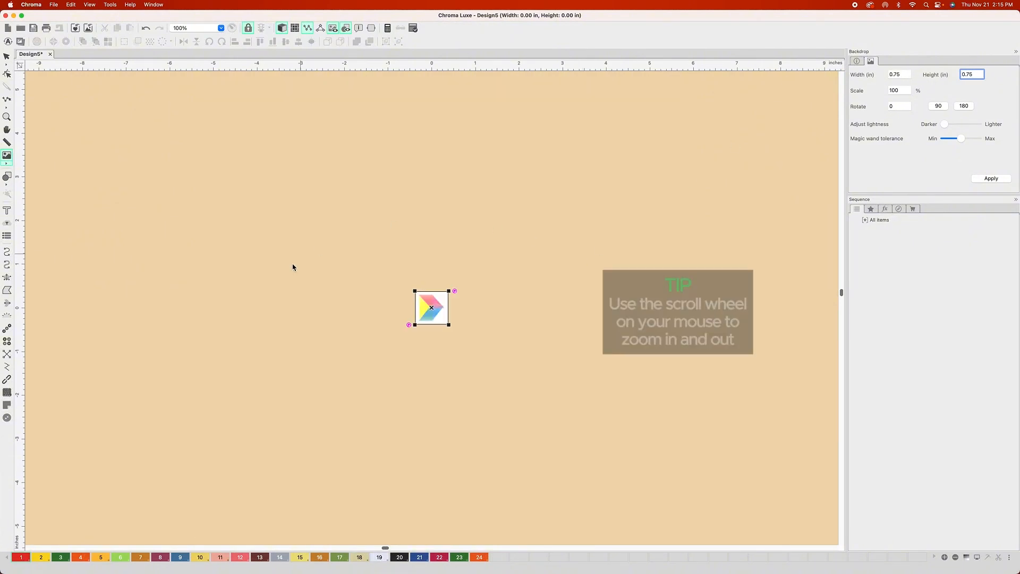
{"action": "scroll", "coordinate": [456, 297], "scroll_direction": "up", "scroll_amount": 8}
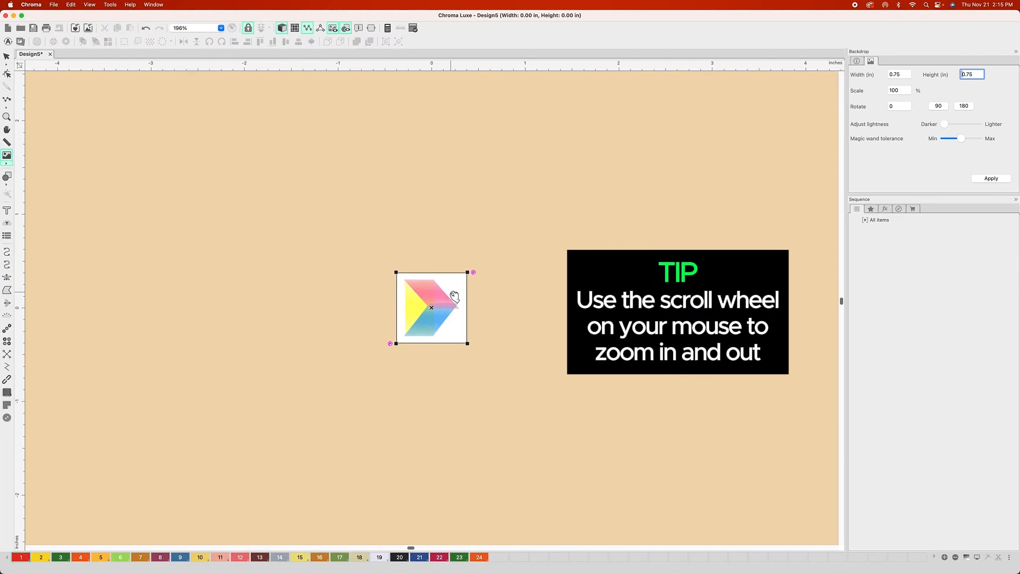
{"action": "scroll", "coordinate": [454, 296], "scroll_direction": "up", "scroll_amount": 5}
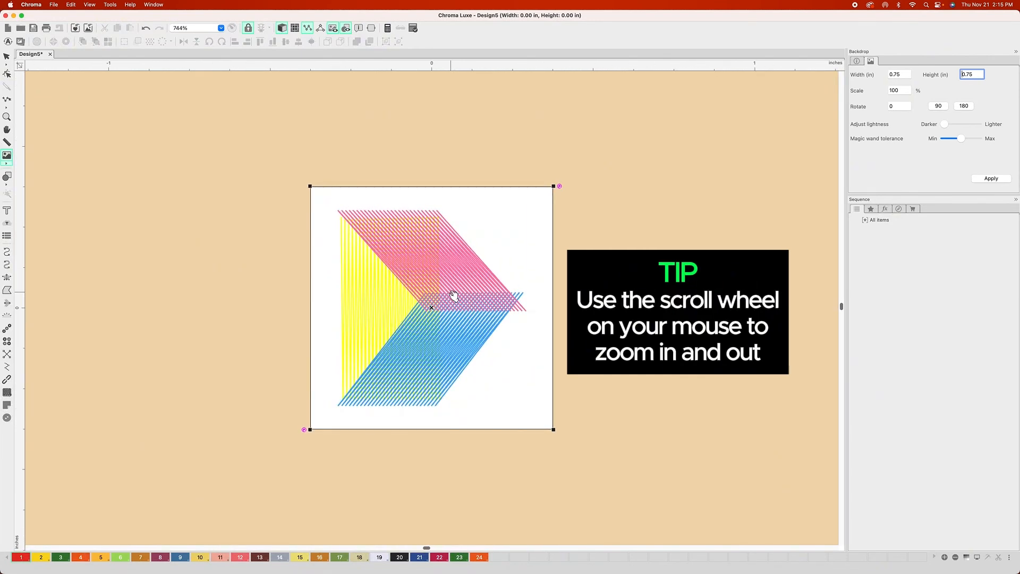
{"action": "scroll", "coordinate": [454, 296], "scroll_direction": "down", "scroll_amount": 2}
{"action": "scroll", "coordinate": [455, 297], "scroll_direction": "up", "scroll_amount": 1}
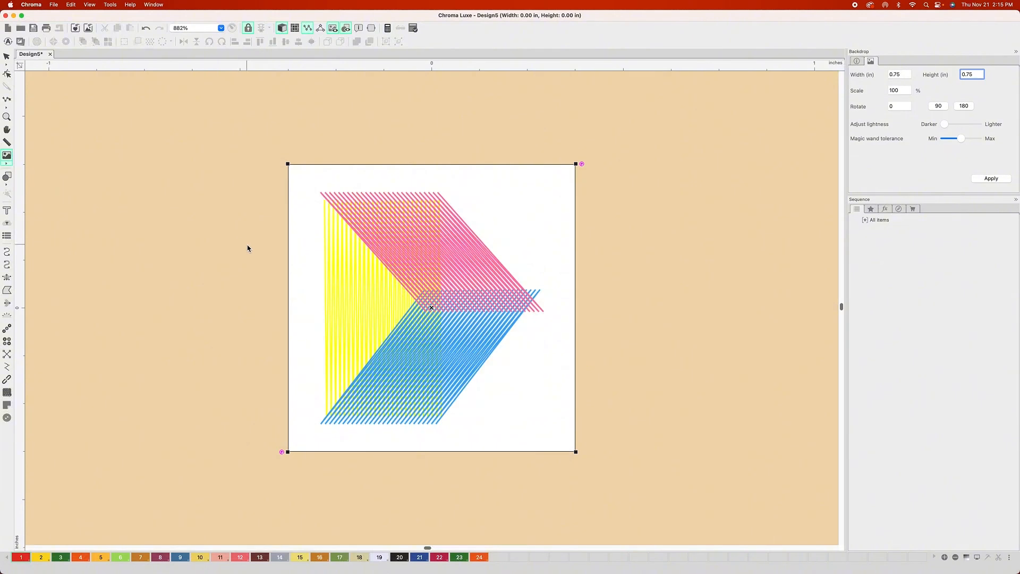
{"action": "left_click_drag", "start_coordinate": [945, 127], "coordinate": [958, 127]}
{"action": "left_click", "coordinate": [987, 178]}
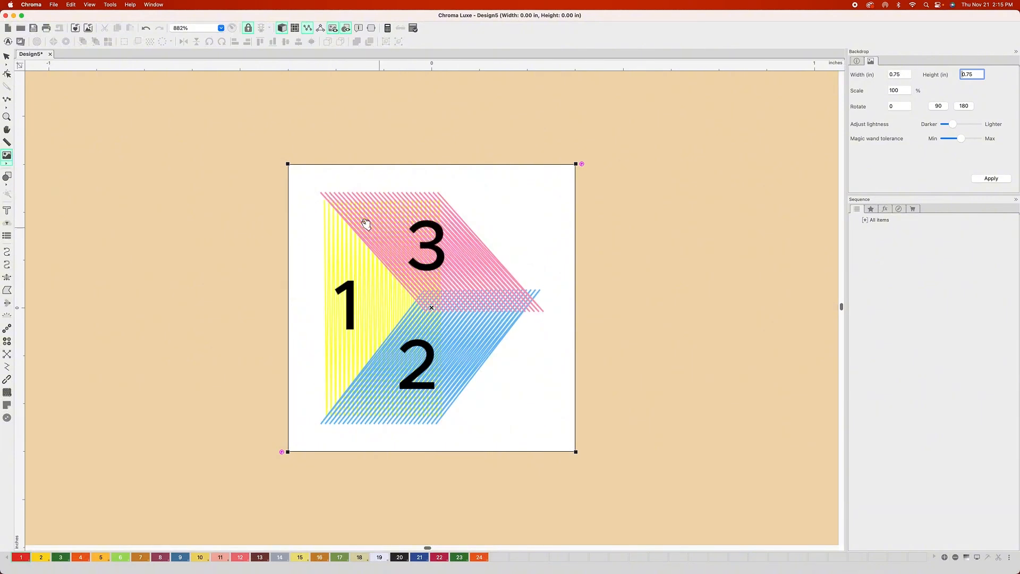
Digitize a classic satin column over the yellow vertical lines, placing point pairs at the upper and lower corners of both edges
{"action": "left_click", "coordinate": [7, 278]}
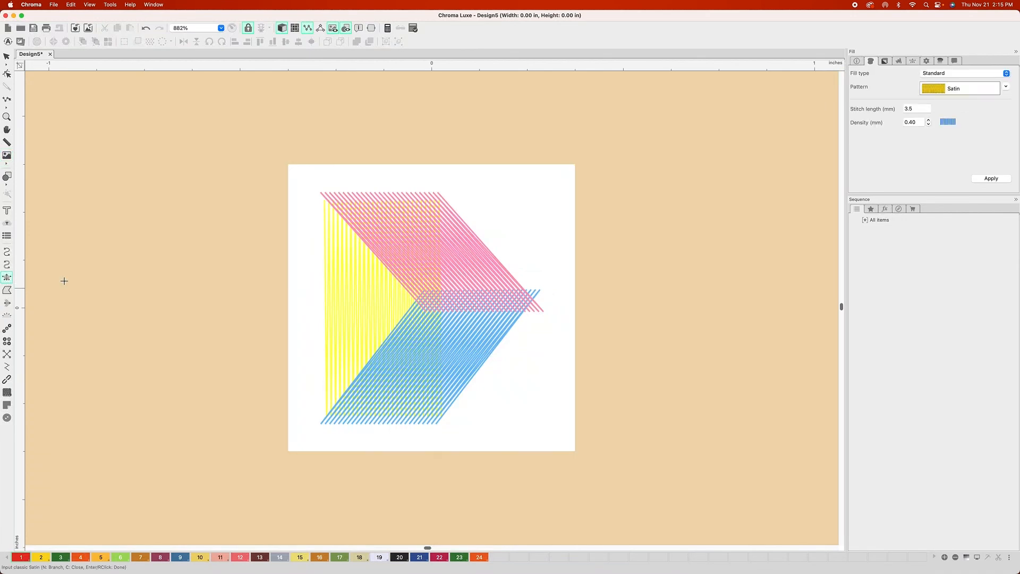
{"action": "left_click", "coordinate": [327, 199]}
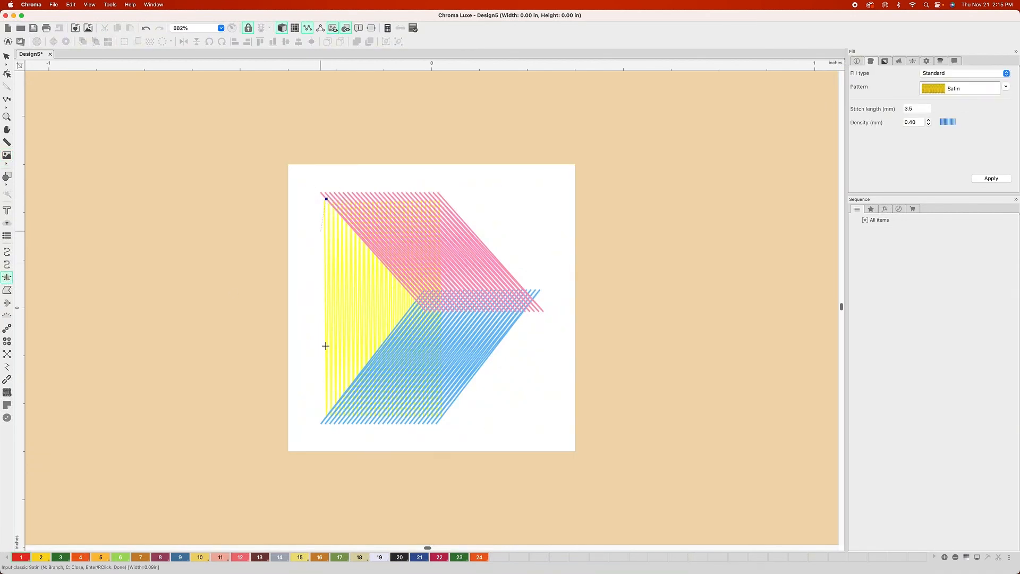
{"action": "left_click", "coordinate": [326, 417]}
{"action": "left_click", "coordinate": [439, 199]}
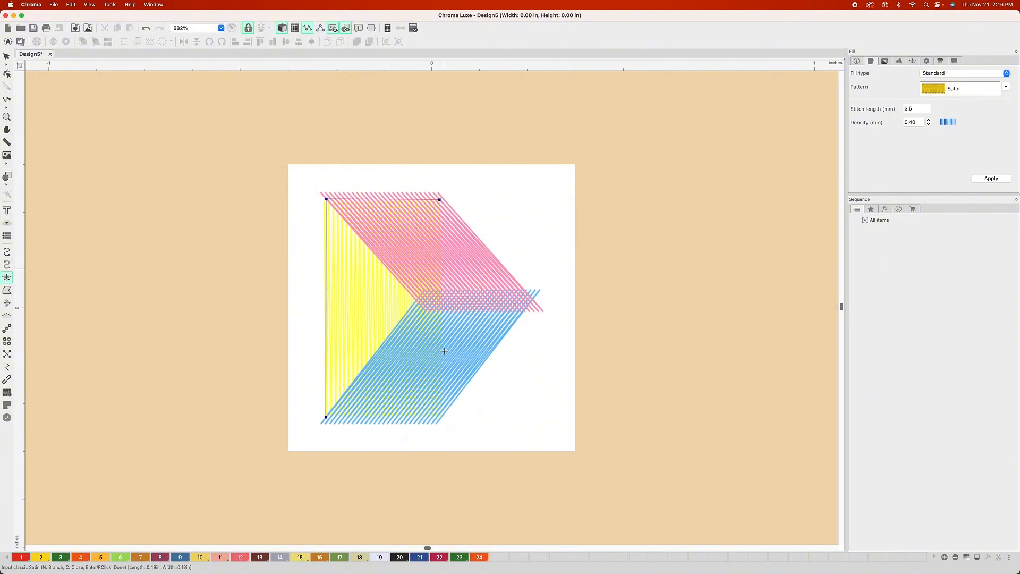
{"action": "left_click", "coordinate": [441, 417]}
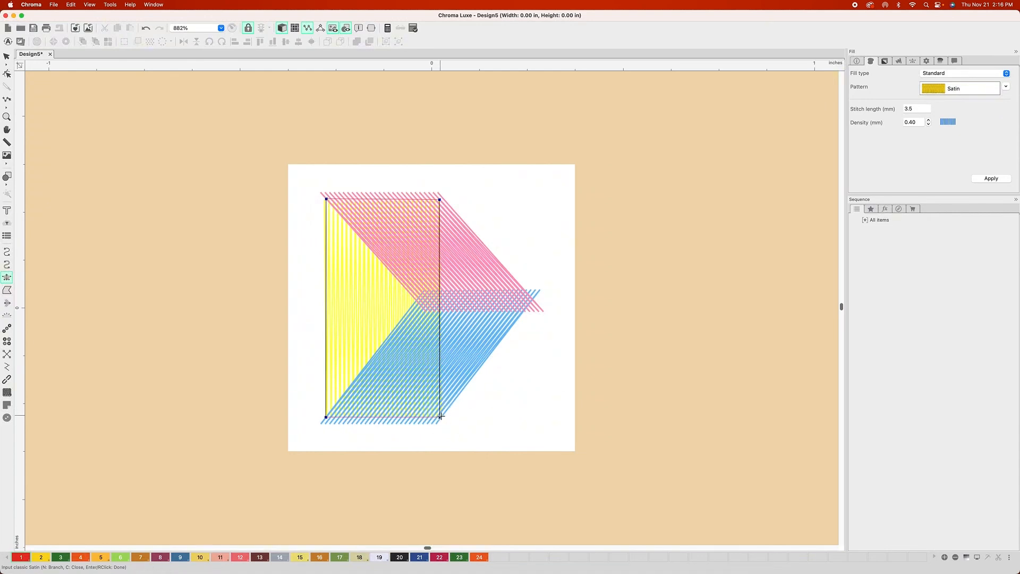
{"action": "key", "text": "Return"}
Recolor the whole design with thread color 16, 1725 Madeira Polyneon 40
{"action": "left_click", "coordinate": [7, 56]}
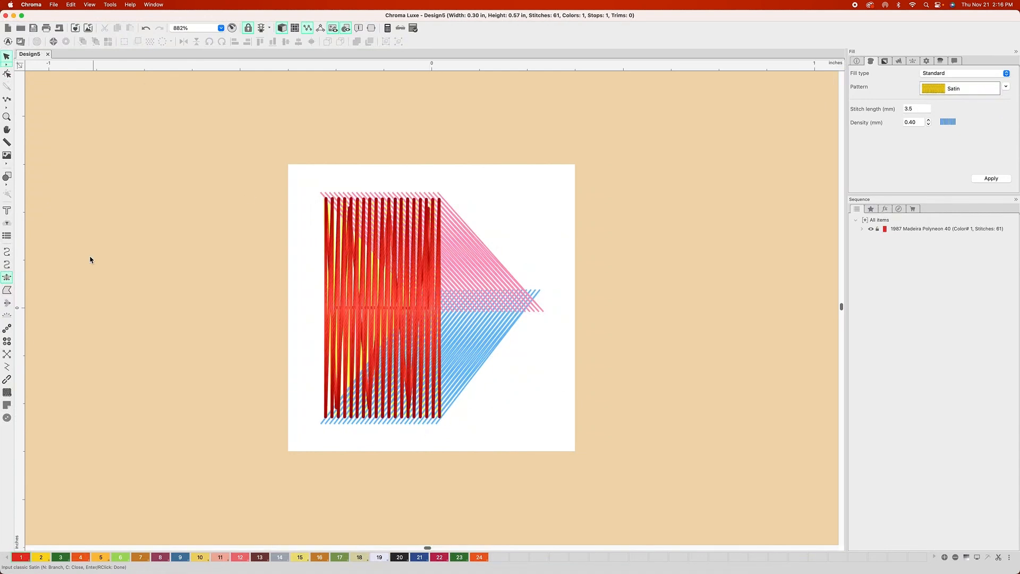
{"action": "key", "text": "super+a"}
{"action": "left_click", "coordinate": [319, 557]}
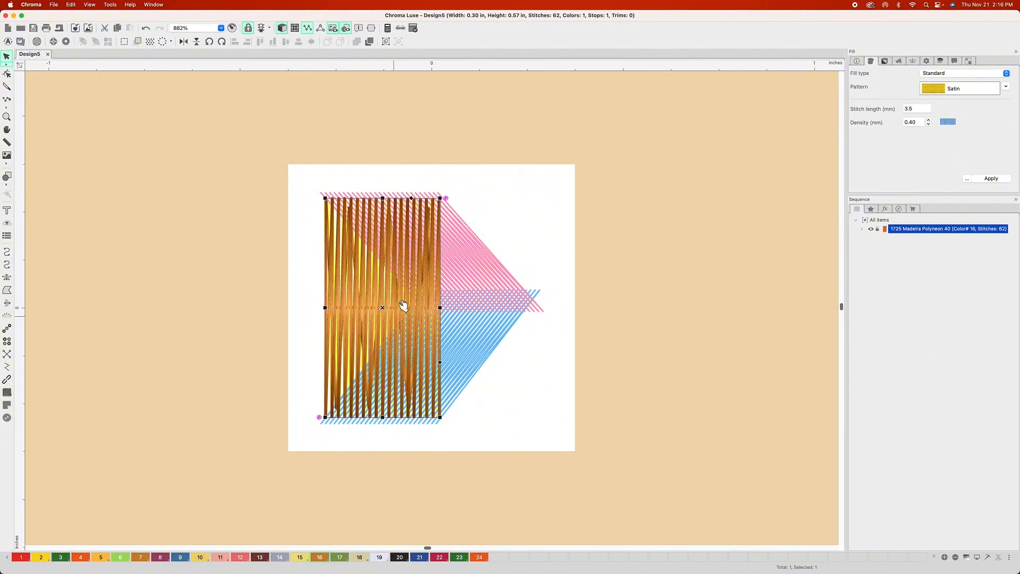
Turn off the 3D stitch view and digitize a second classic satin column over the four corners of the blue slanted lines
{"action": "left_click", "coordinate": [283, 31]}
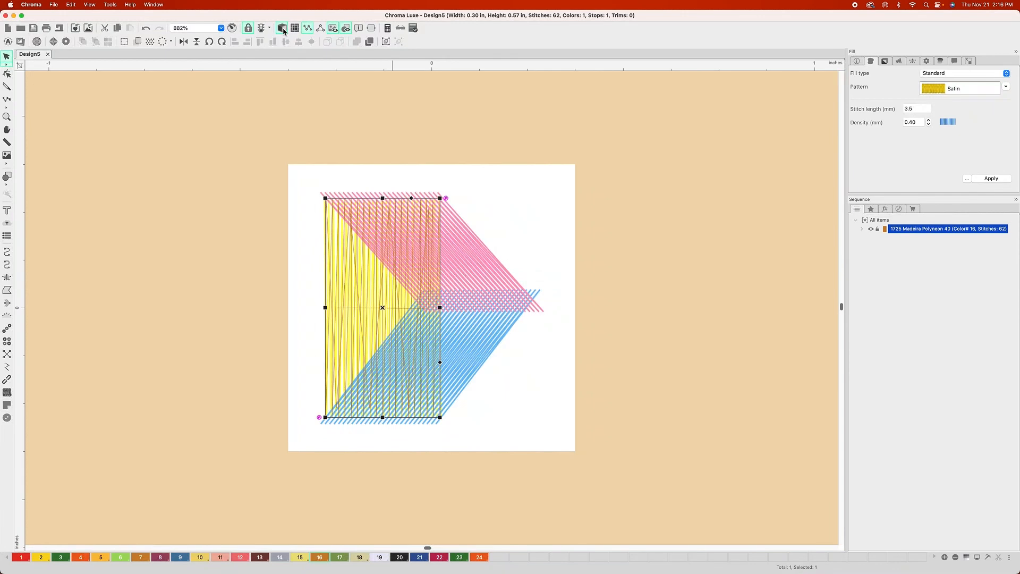
{"action": "left_click", "coordinate": [7, 73]}
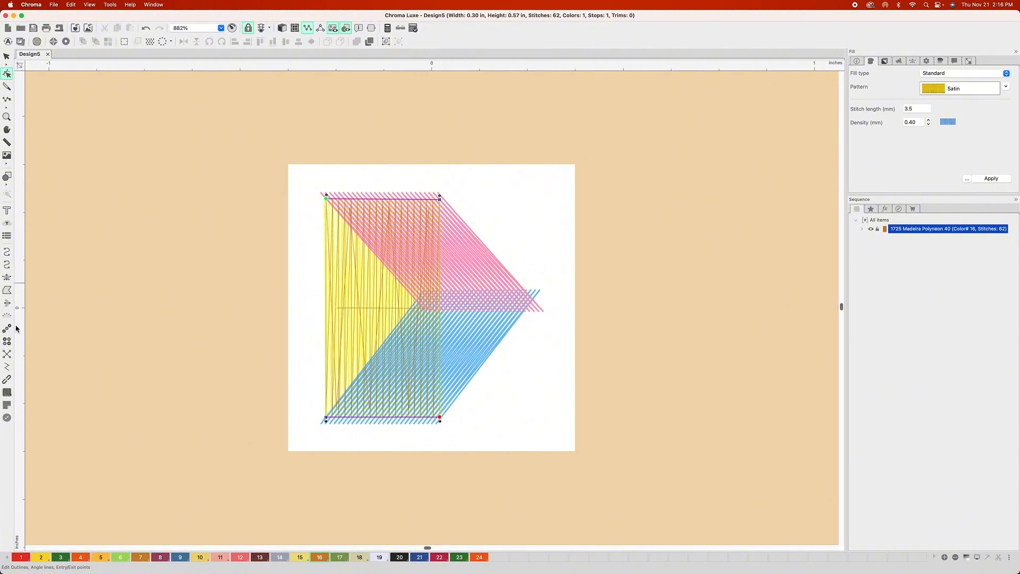
{"action": "left_click", "coordinate": [7, 276]}
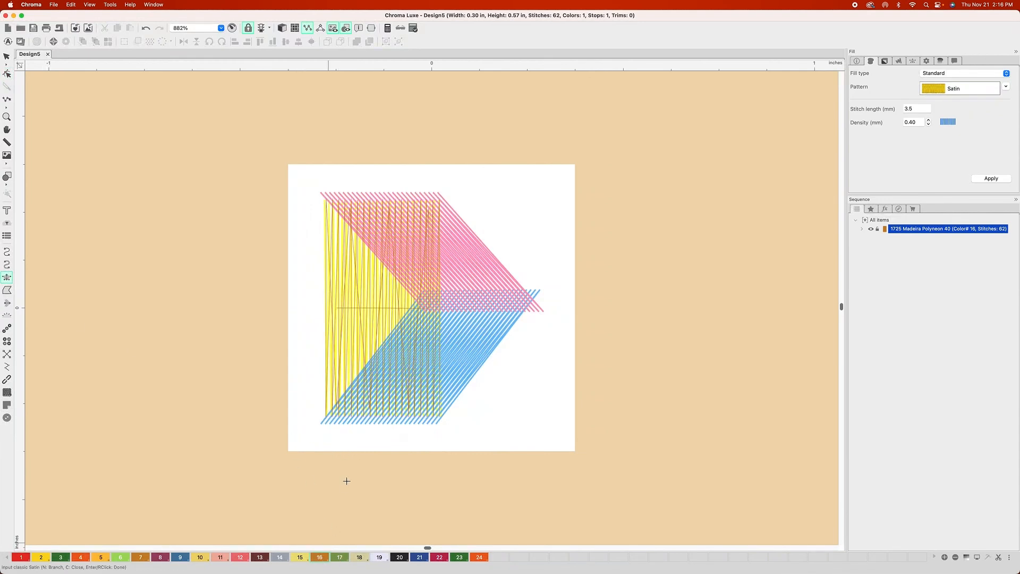
{"action": "left_click", "coordinate": [320, 424]}
{"action": "scroll", "coordinate": [424, 290], "scroll_direction": "up", "scroll_amount": 7}
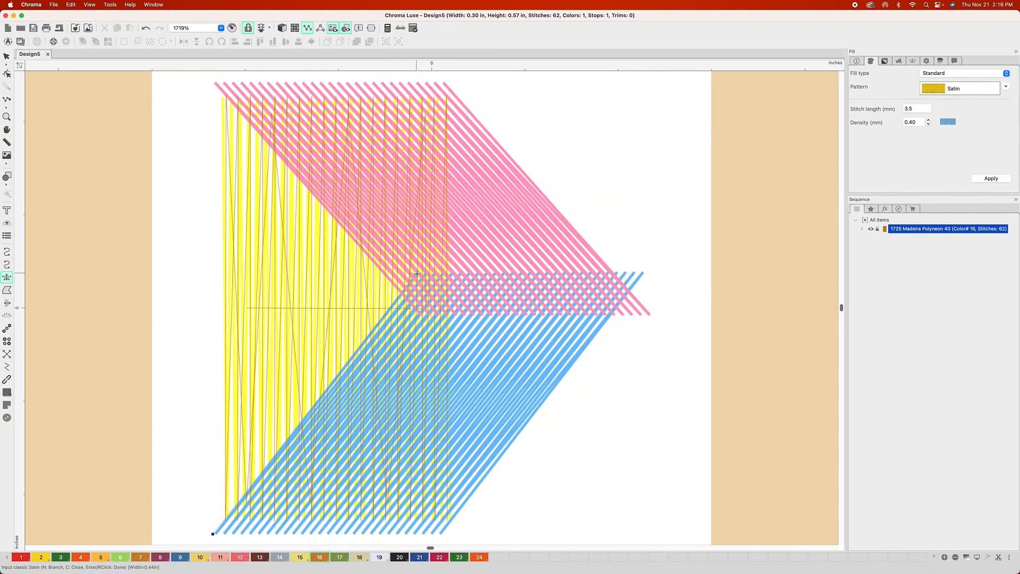
{"action": "left_click", "coordinate": [418, 274]}
{"action": "left_click_drag", "start_coordinate": [451, 321], "coordinate": [460, 281]}
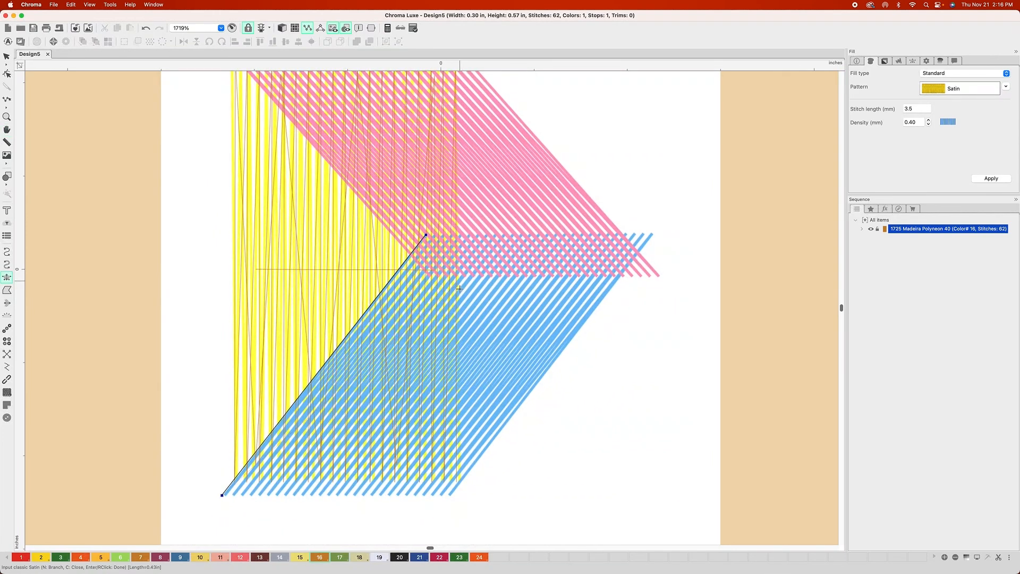
{"action": "left_click", "coordinate": [451, 495]}
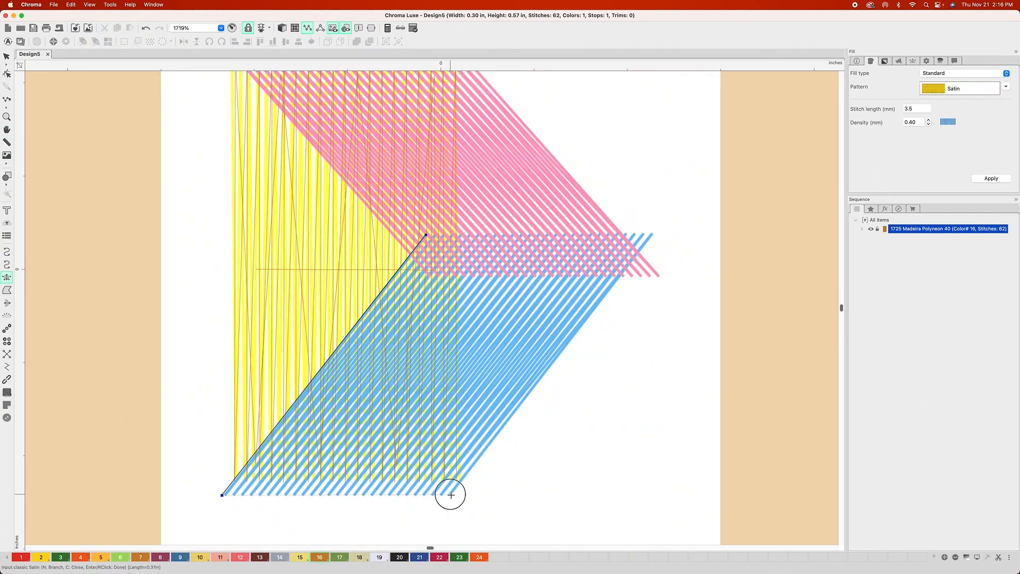
{"action": "left_click", "coordinate": [655, 234]}
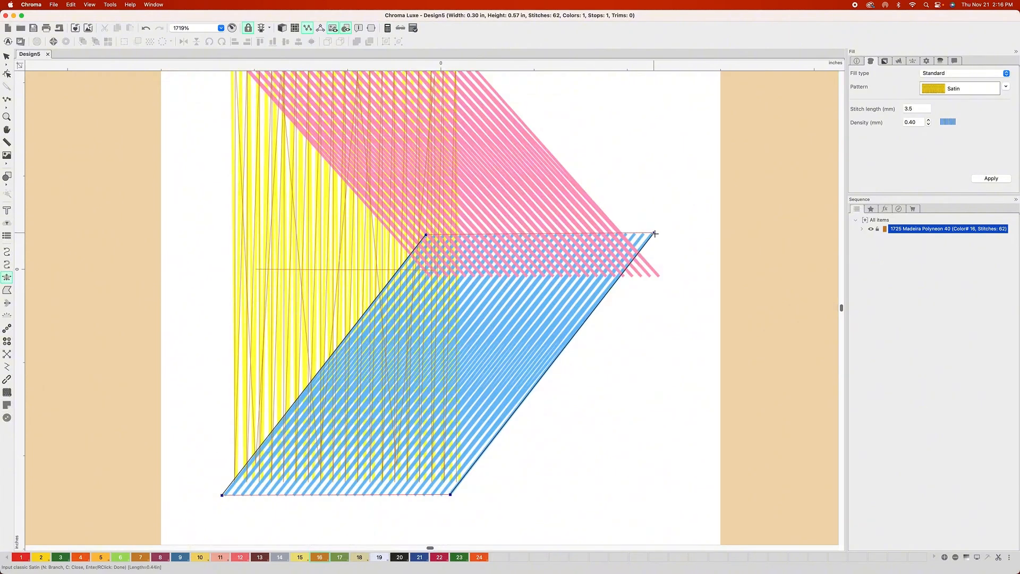
{"action": "key", "text": "Return"}
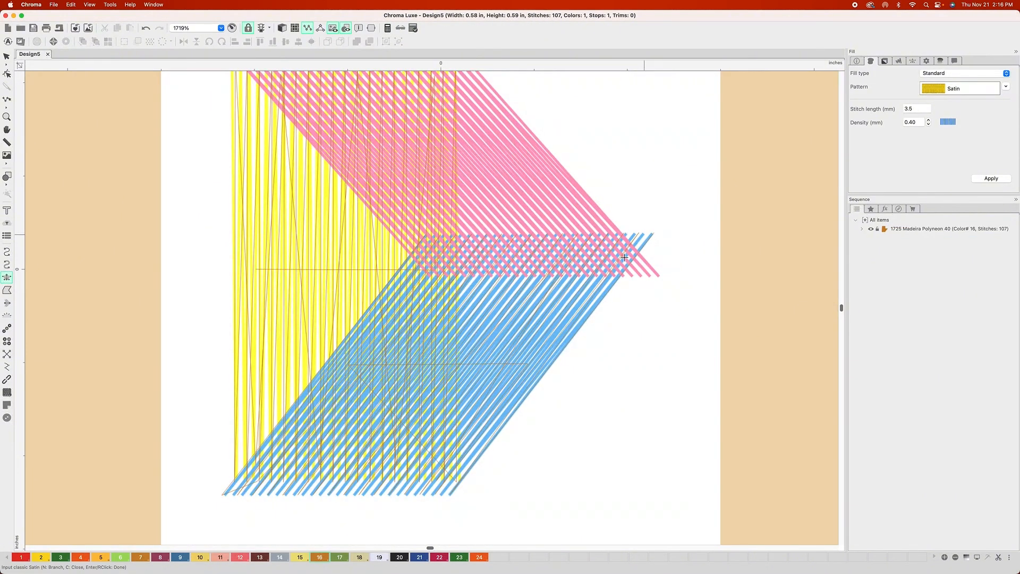
In 3D view, move the second satin's entry point to its lower-right corner and its exit point to its upper-left corner
{"action": "scroll", "coordinate": [618, 261], "scroll_direction": "down", "scroll_amount": 3}
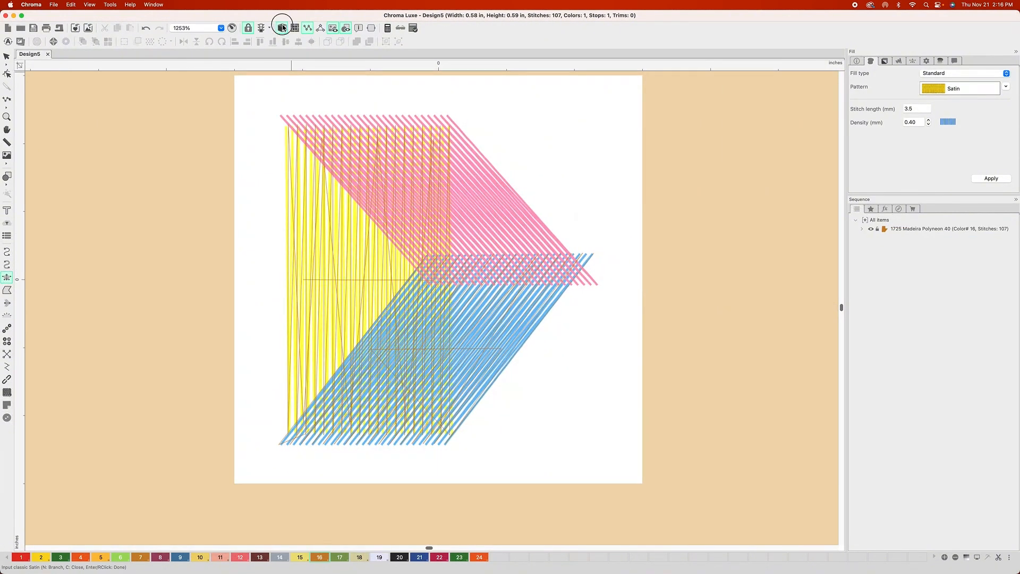
{"action": "left_click", "coordinate": [282, 28]}
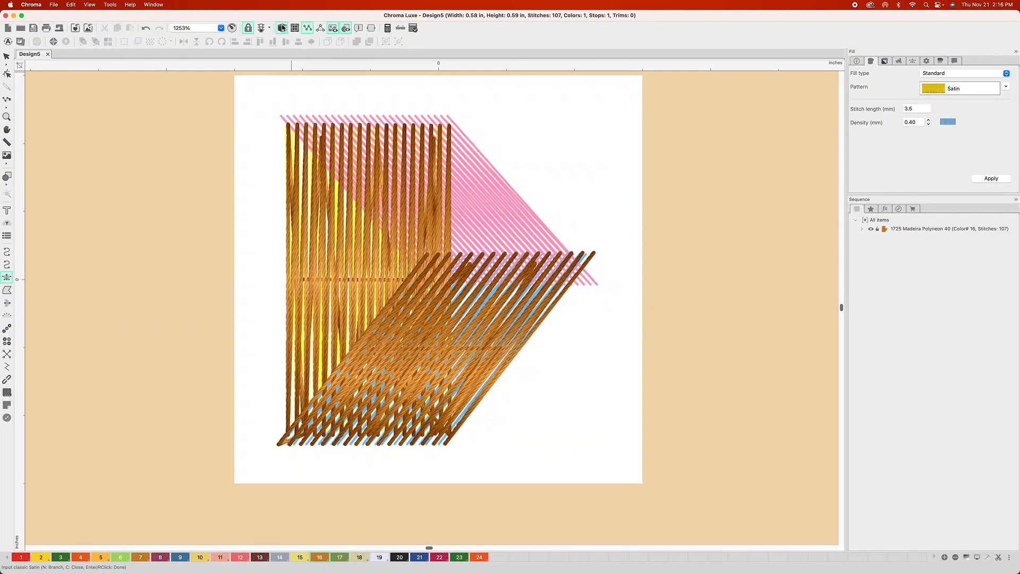
{"action": "left_click", "coordinate": [11, 76]}
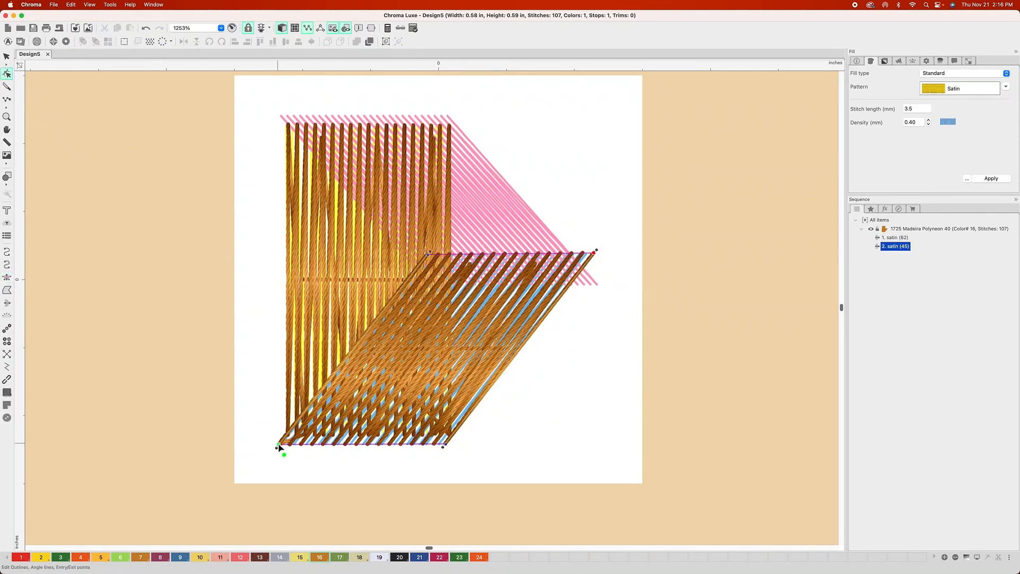
{"action": "left_click_drag", "start_coordinate": [279, 448], "coordinate": [459, 461]}
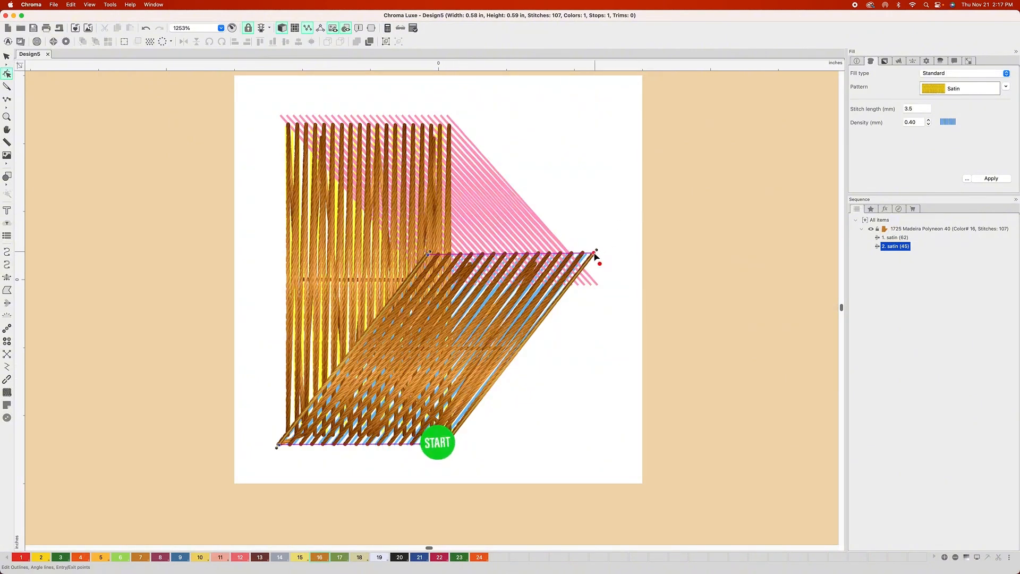
{"action": "left_click_drag", "start_coordinate": [595, 256], "coordinate": [420, 250]}
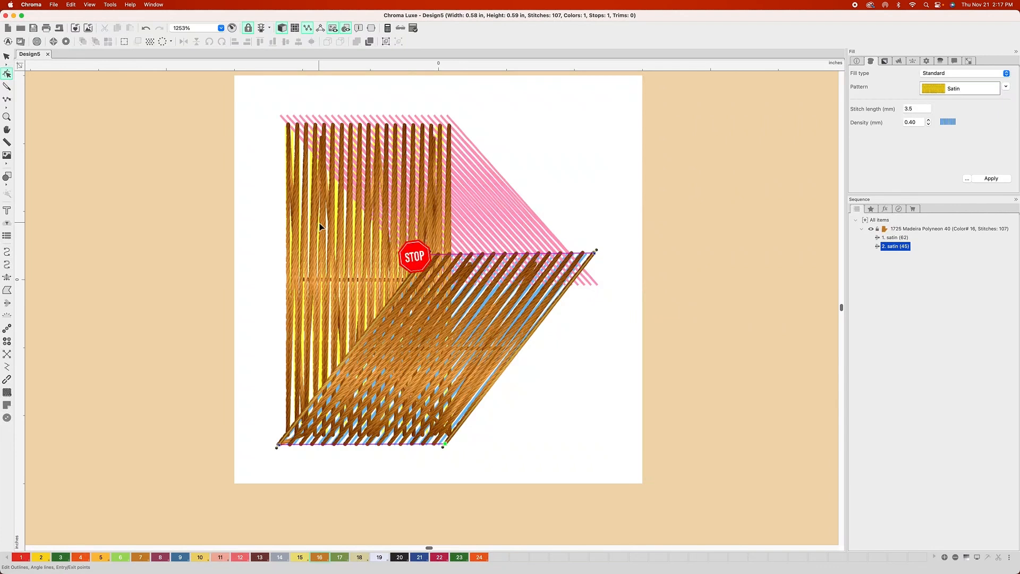
{"action": "key", "text": "Escape"}
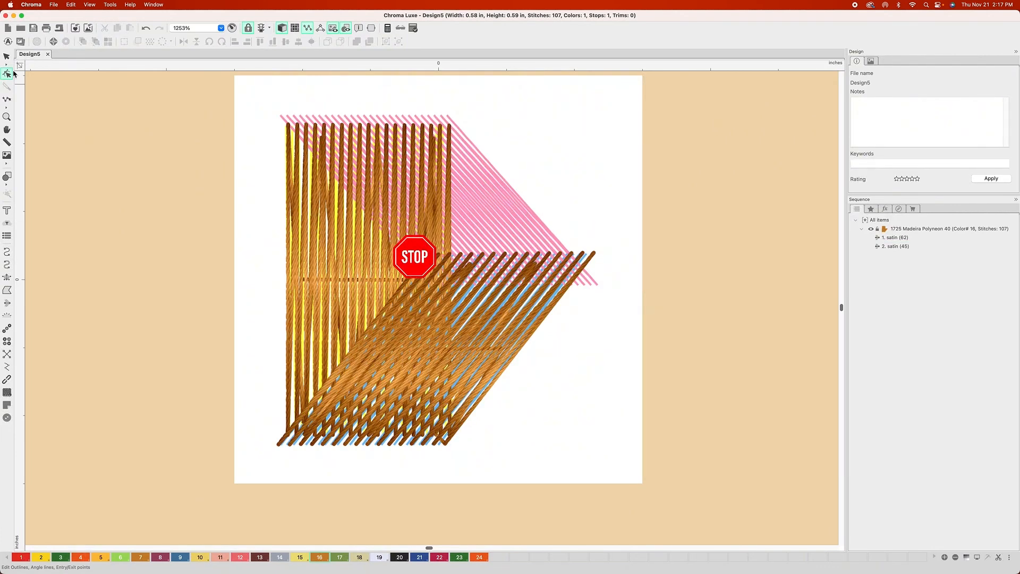
{"action": "left_click", "coordinate": [290, 205]}
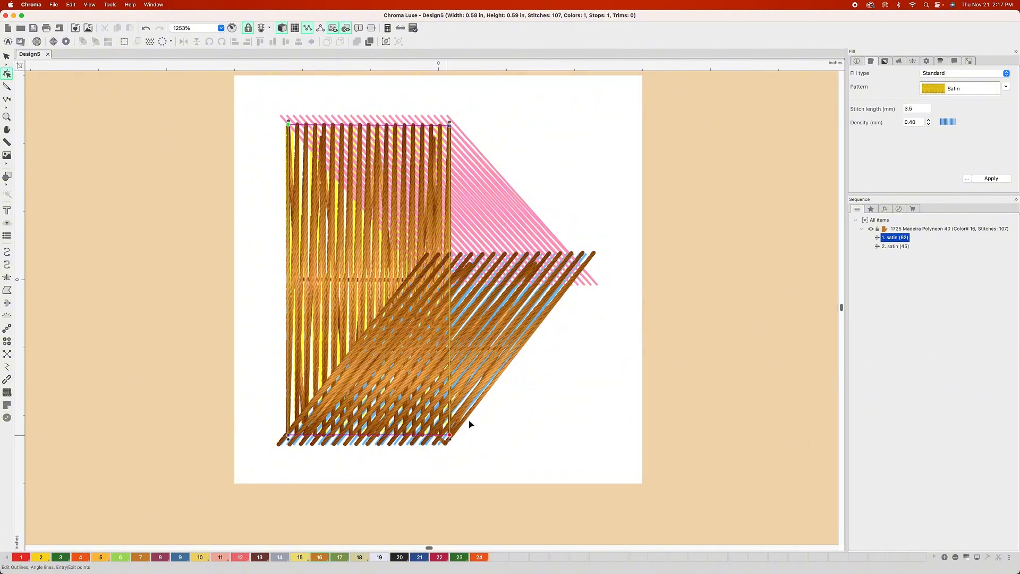
{"action": "left_click", "coordinate": [481, 396]}
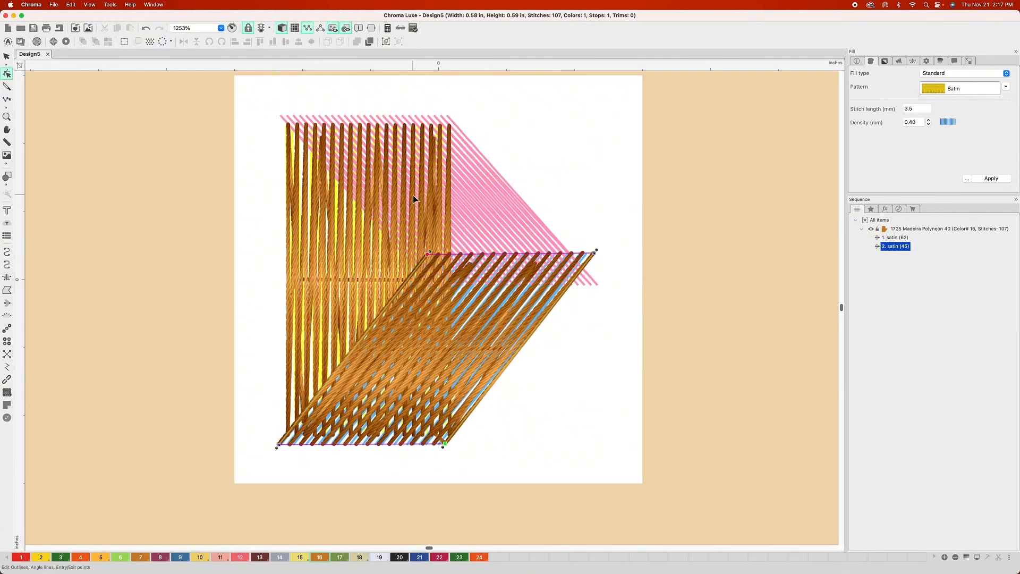
Turn off the 3D stitch view and digitize a third classic satin column over the four corners of the pink slanted lines
{"action": "left_click", "coordinate": [283, 28]}
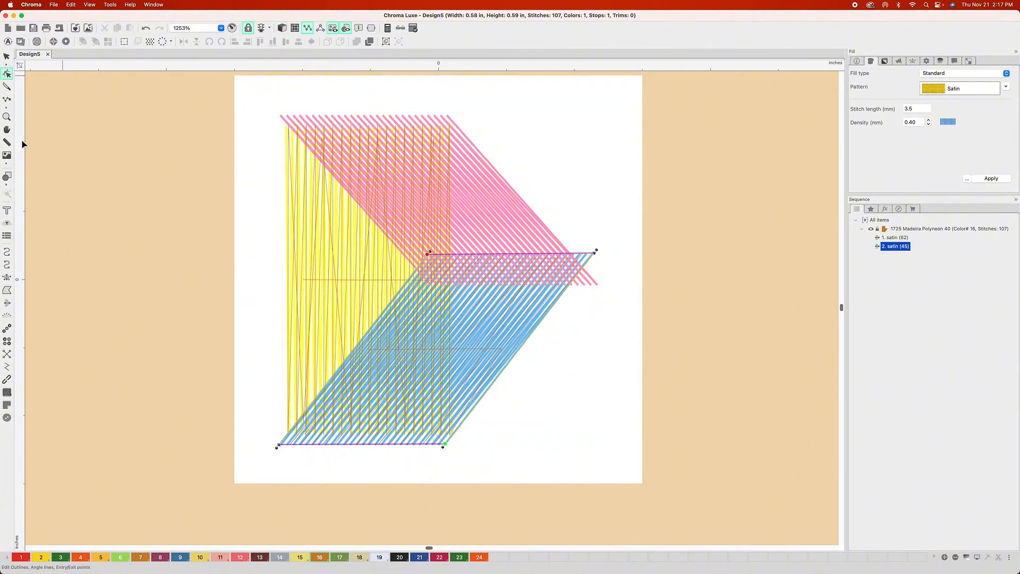
{"action": "left_click", "coordinate": [7, 278]}
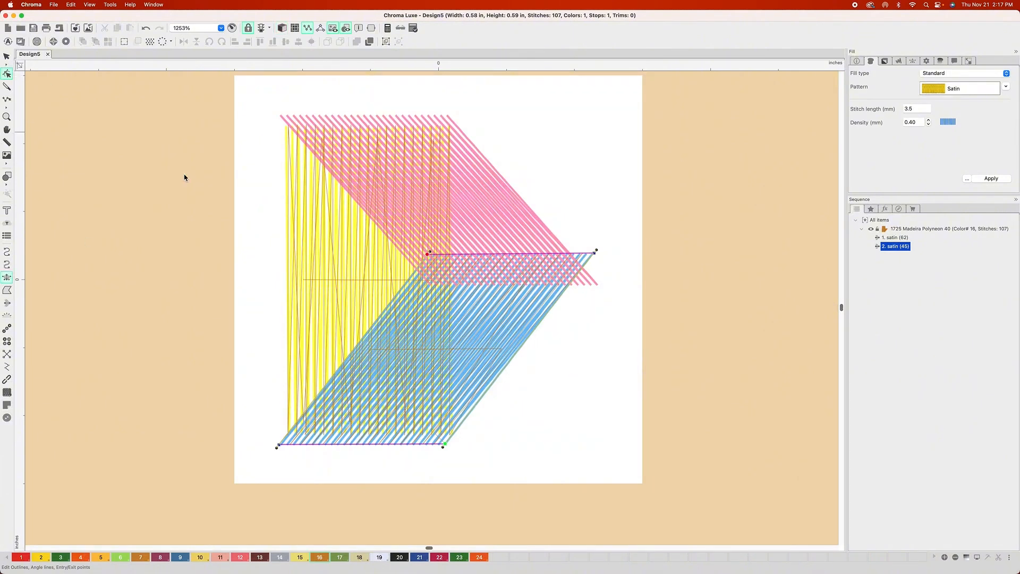
{"action": "left_click", "coordinate": [280, 115]}
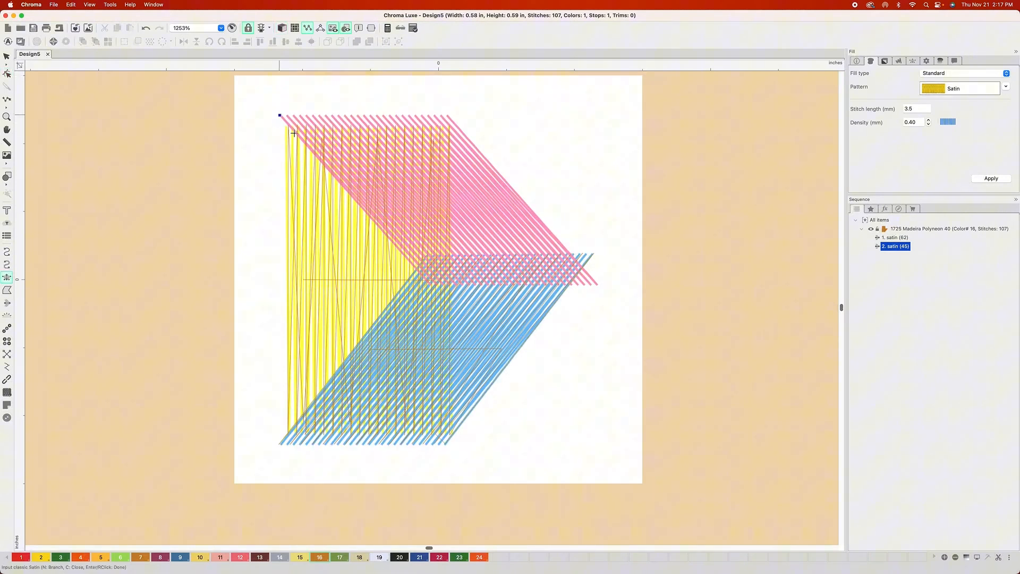
{"action": "left_click", "coordinate": [431, 284]}
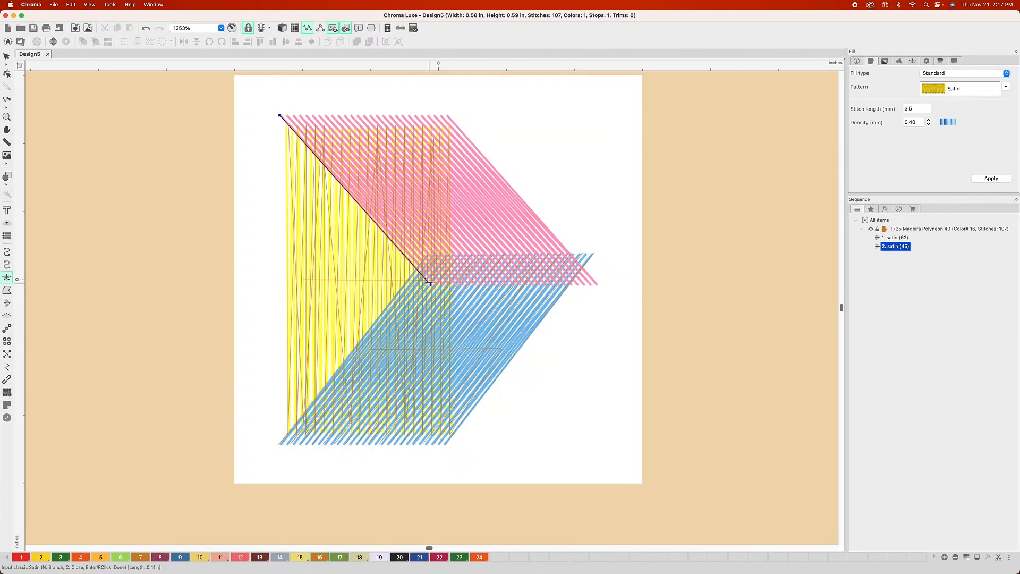
{"action": "left_click", "coordinate": [449, 116]}
{"action": "left_click", "coordinate": [599, 286]}
{"action": "key", "text": "Return"}
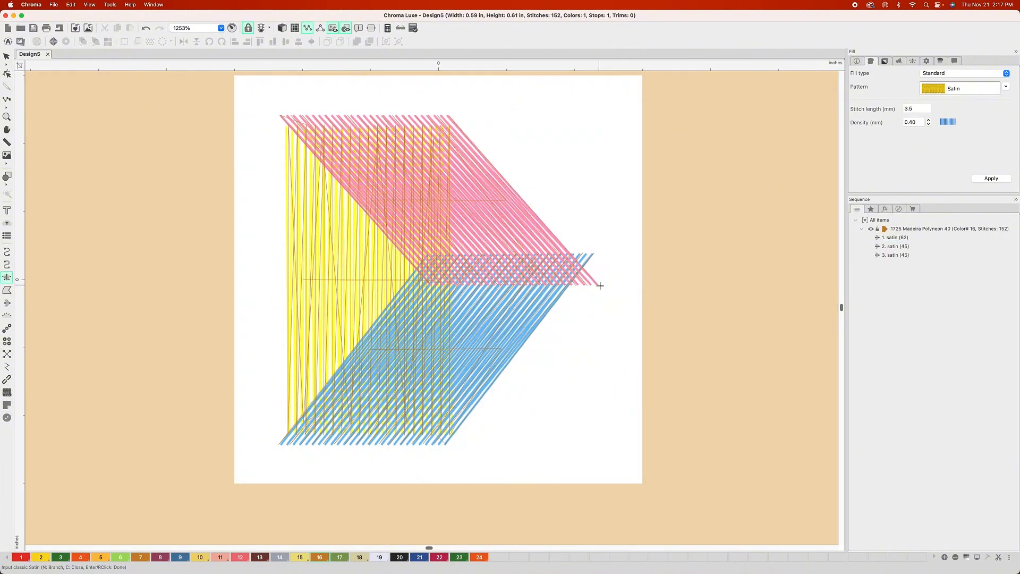
In 3D view, move the third satin's exit point from its lower-right corner to near the middle of its top edge
{"action": "left_click", "coordinate": [282, 28]}
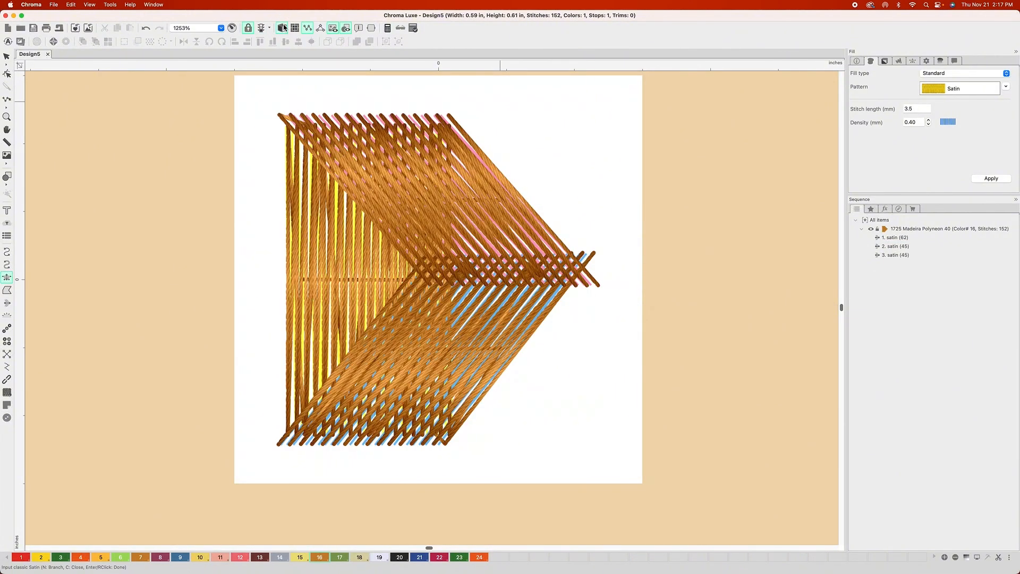
{"action": "scroll", "coordinate": [481, 267], "scroll_direction": "down", "scroll_amount": 1}
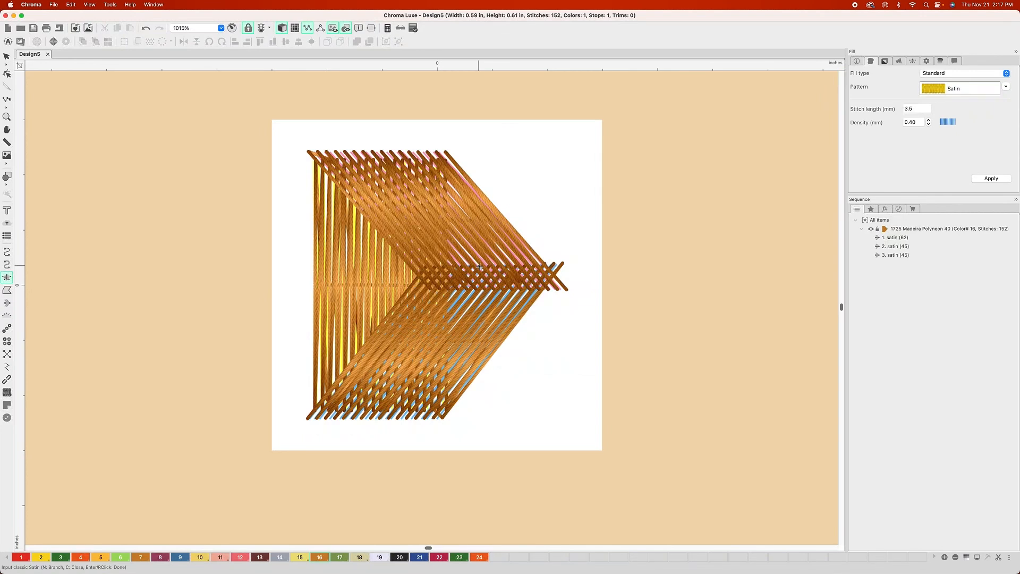
{"action": "left_click", "coordinate": [7, 74]}
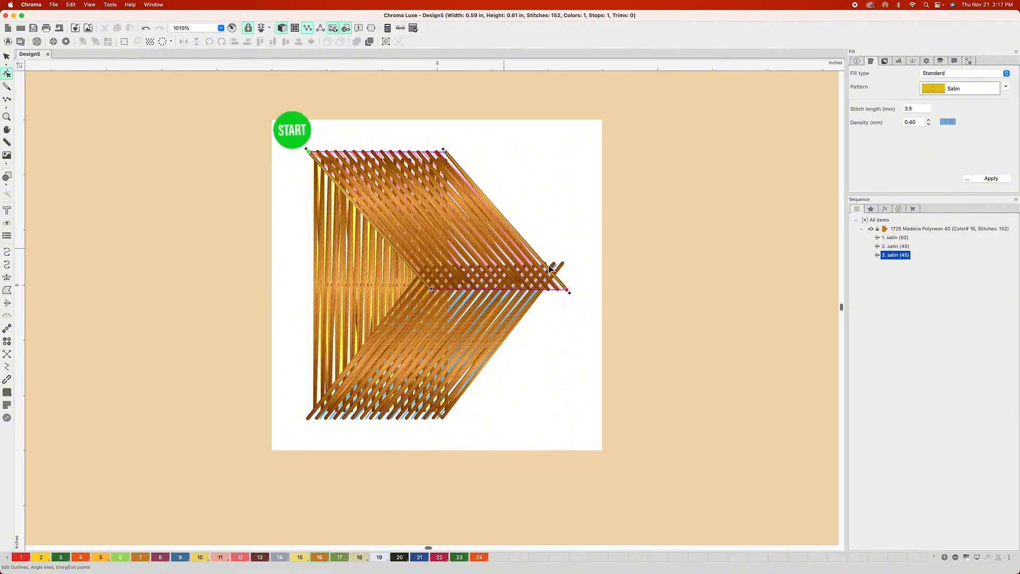
{"action": "left_click_drag", "start_coordinate": [568, 290], "coordinate": [361, 155]}
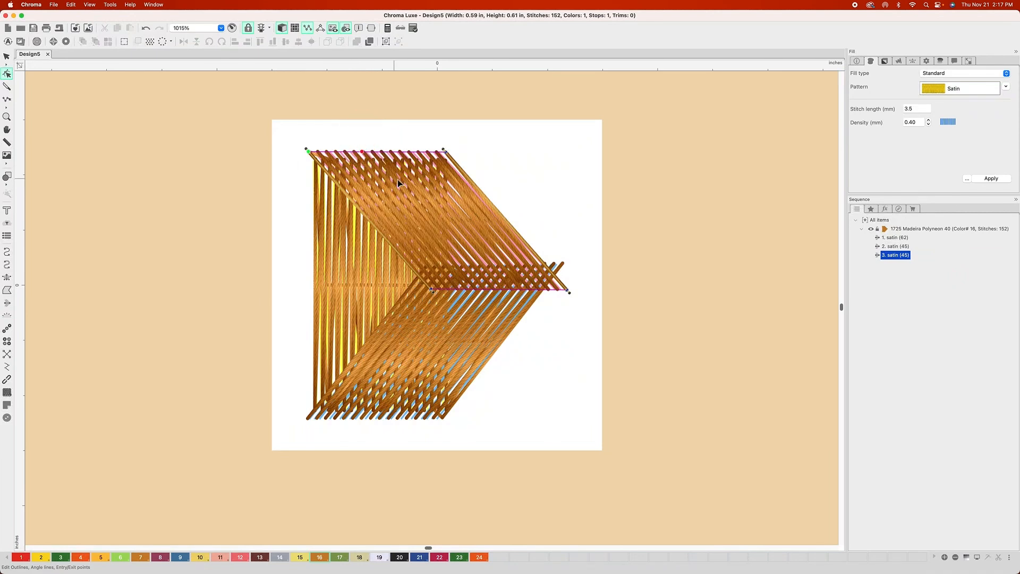
{"action": "left_click_drag", "start_coordinate": [363, 154], "coordinate": [363, 151]}
{"action": "left_click_drag", "start_coordinate": [361, 151], "coordinate": [376, 154]}
{"action": "left_click", "coordinate": [314, 341]}
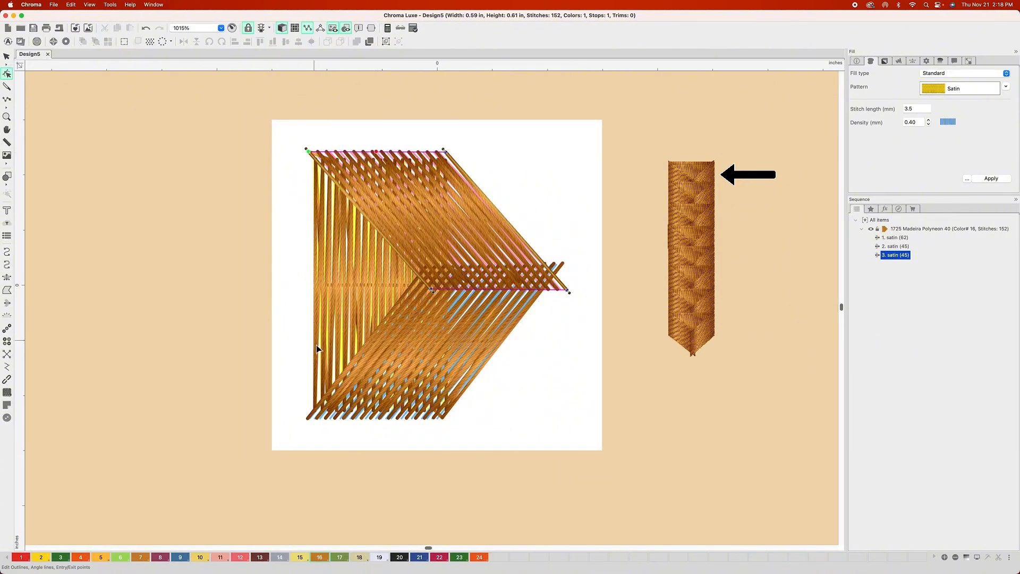
{"action": "left_click", "coordinate": [317, 349]}
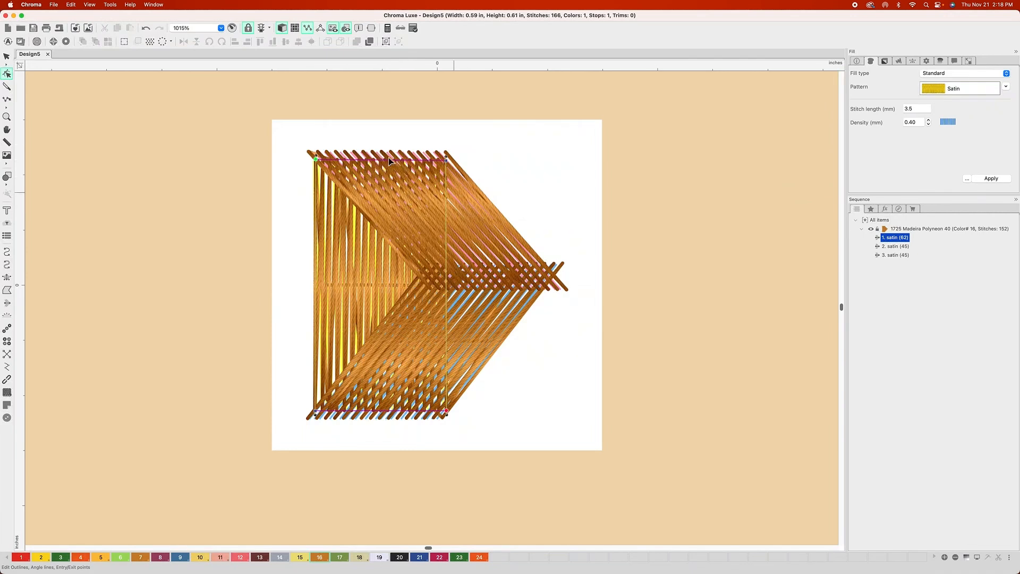
{"action": "left_click", "coordinate": [404, 160]}
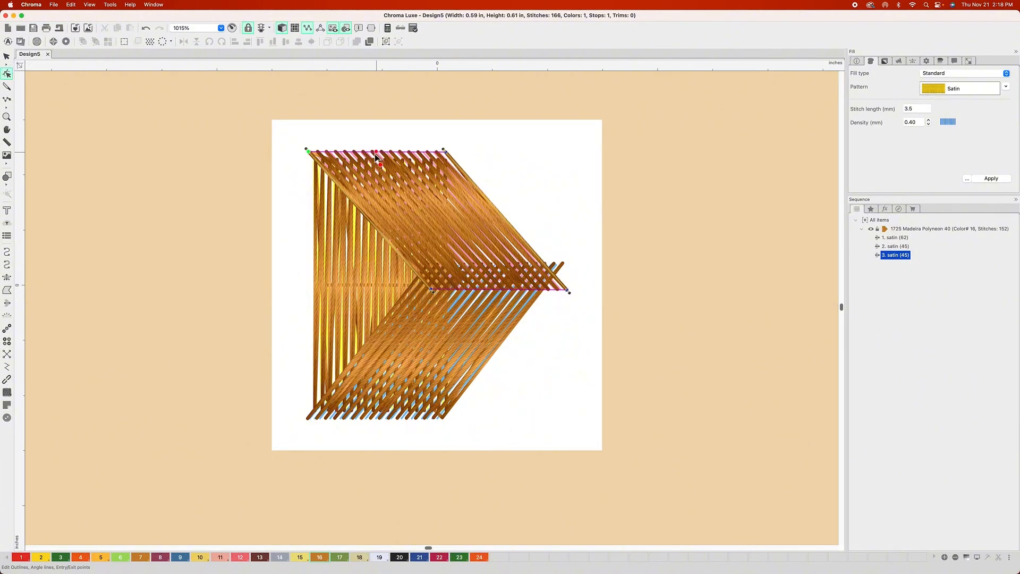
{"action": "left_click_drag", "start_coordinate": [376, 156], "coordinate": [369, 152]}
Save the design under the file name Rope-.rde in the Downloads folder
{"action": "left_click", "coordinate": [54, 5]}
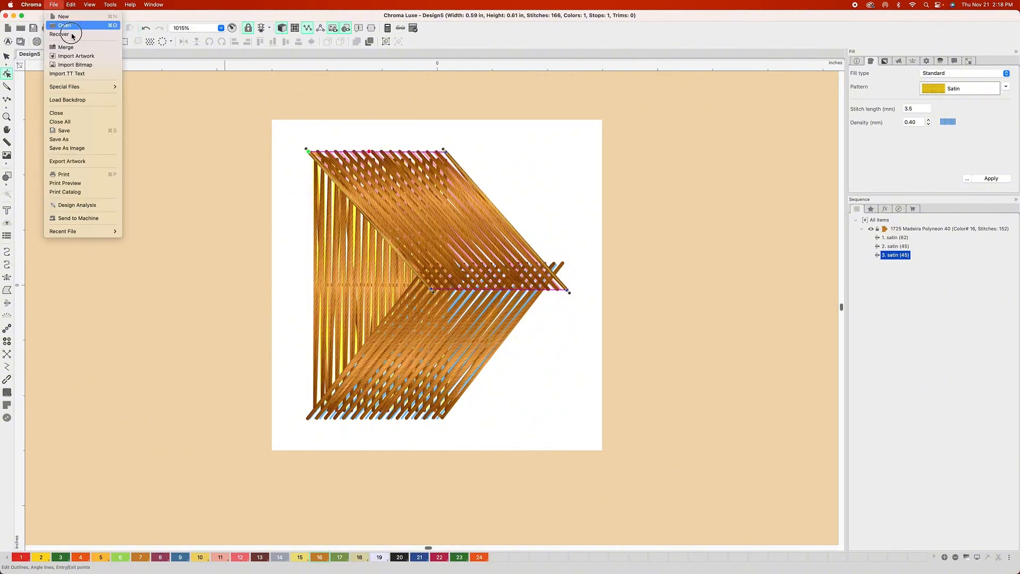
{"action": "left_click", "coordinate": [90, 140]}
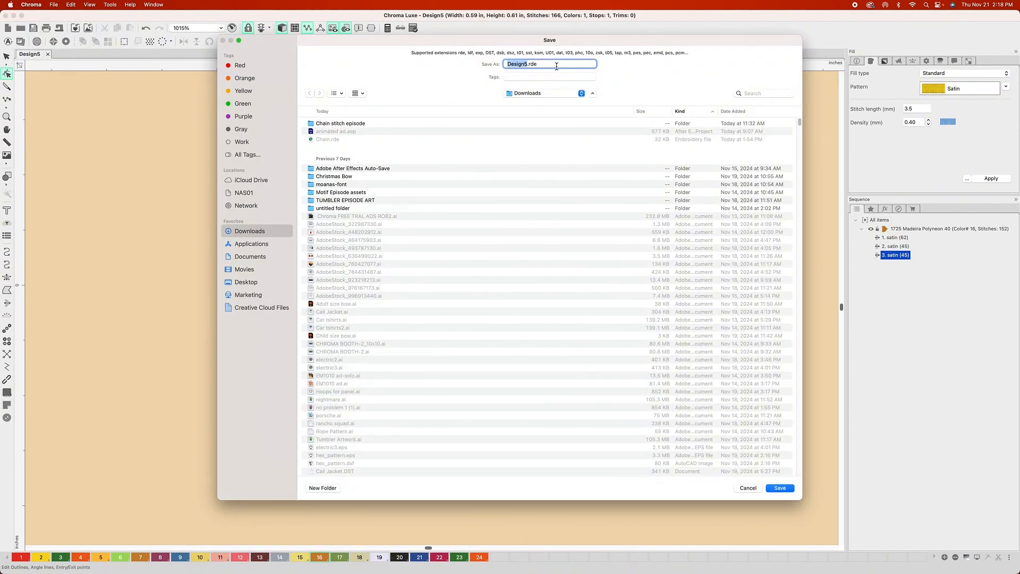
{"action": "type", "text": "Rop"}
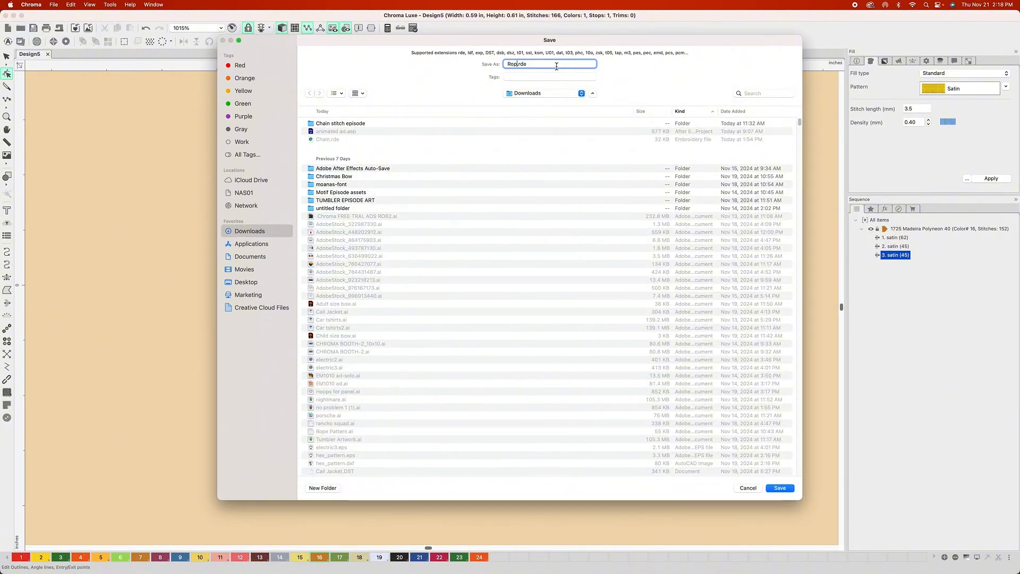
{"action": "type", "text": "e"}
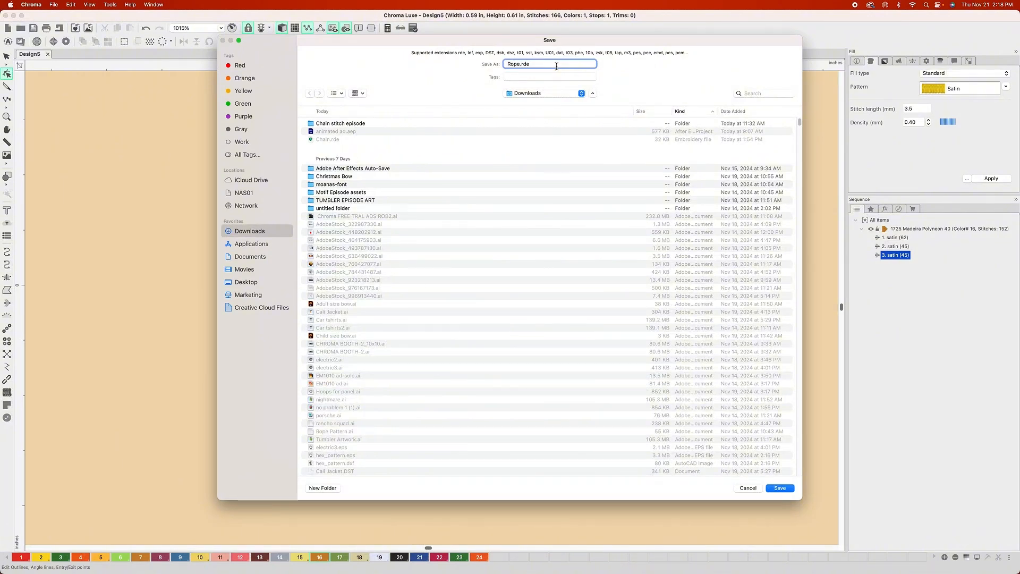
{"action": "type", "text": "-"}
{"action": "key", "text": "Return"}
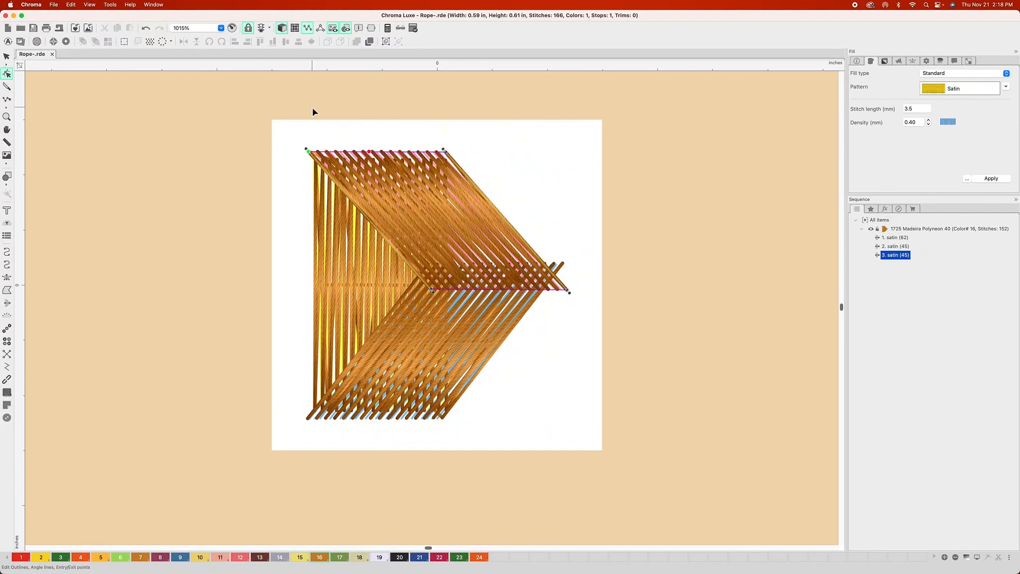
Select all three satin columns and hide the backdrop image behind them
{"action": "left_click", "coordinate": [6, 58]}
{"action": "left_click", "coordinate": [209, 161]}
{"action": "scroll", "coordinate": [209, 161], "scroll_direction": "down", "scroll_amount": 2}
{"action": "left_click_drag", "start_coordinate": [219, 88], "coordinate": [562, 454]}
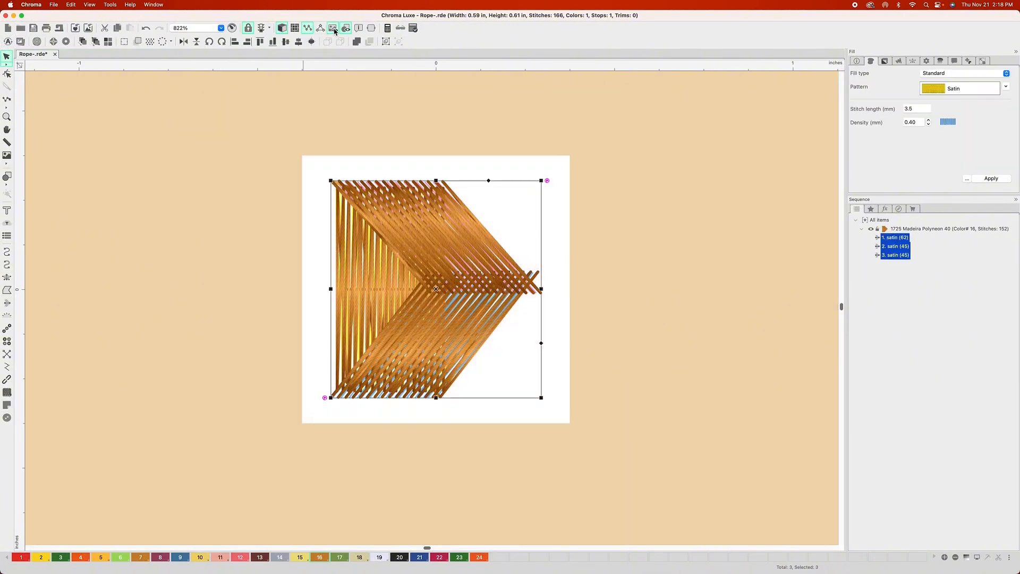
{"action": "left_click", "coordinate": [333, 30]}
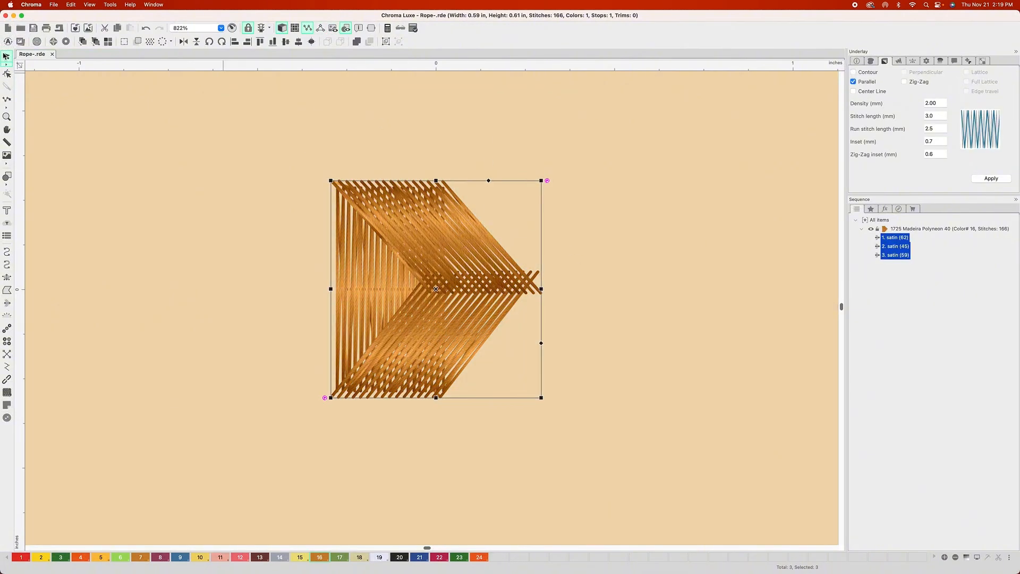
Set the fill density of all three satin columns to 0.32 mm
{"action": "left_click_drag", "start_coordinate": [202, 96], "coordinate": [595, 446]}
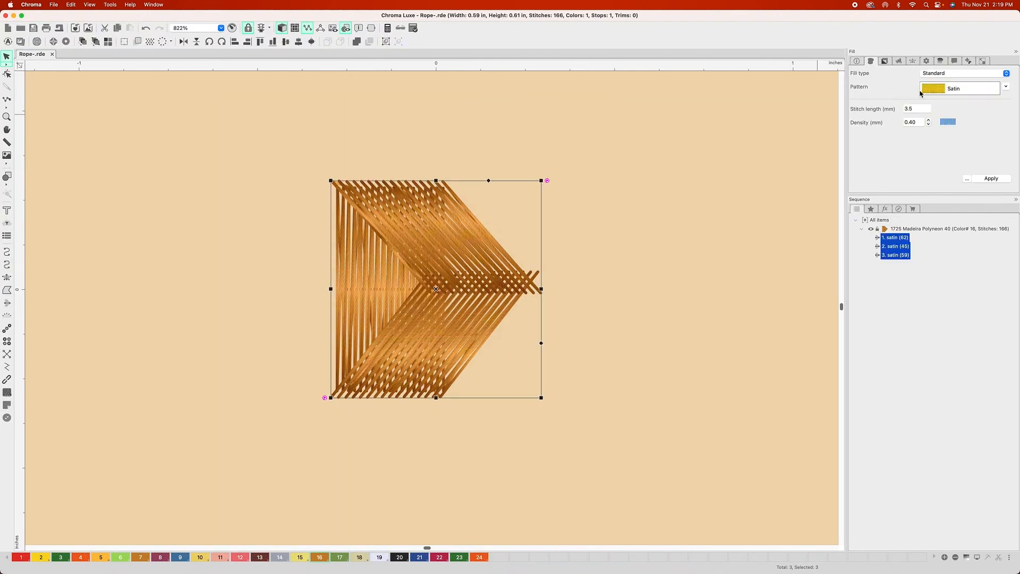
{"action": "double_click", "coordinate": [922, 122]}
{"action": "type", "text": ".32"}
{"action": "key", "text": "Return"}
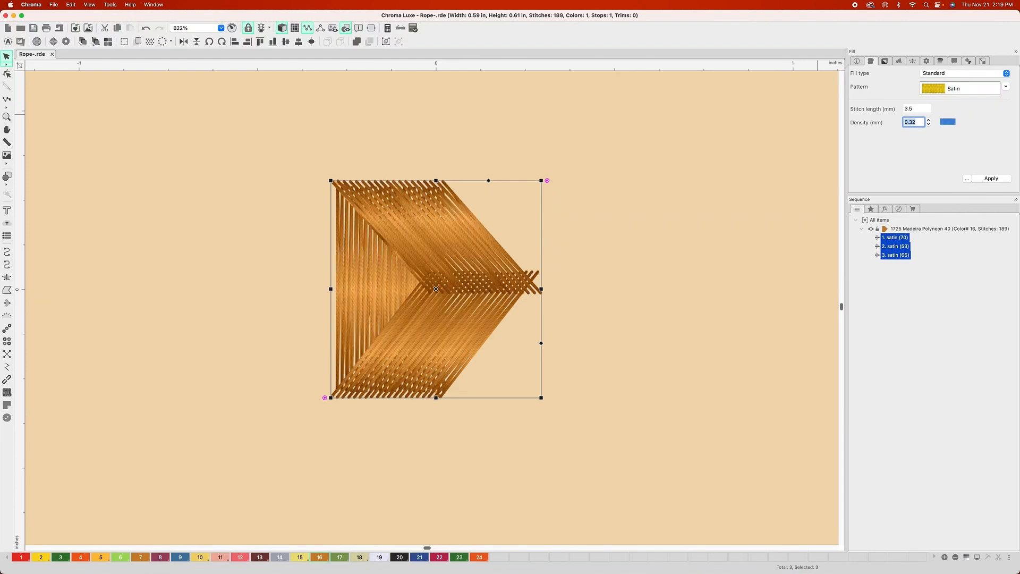
{"action": "scroll", "coordinate": [567, 275], "scroll_direction": "down", "scroll_amount": 6}
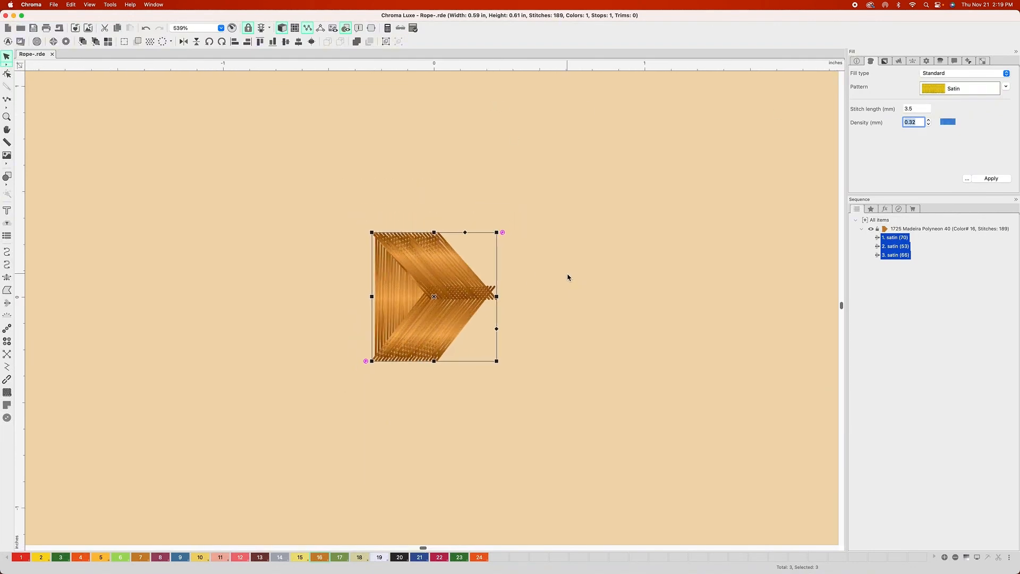
Select all three satin columns, save them as a motif file named Chain-stitch.mtp in the Motif folder, and clear the selection
{"action": "left_click", "coordinate": [329, 181]}
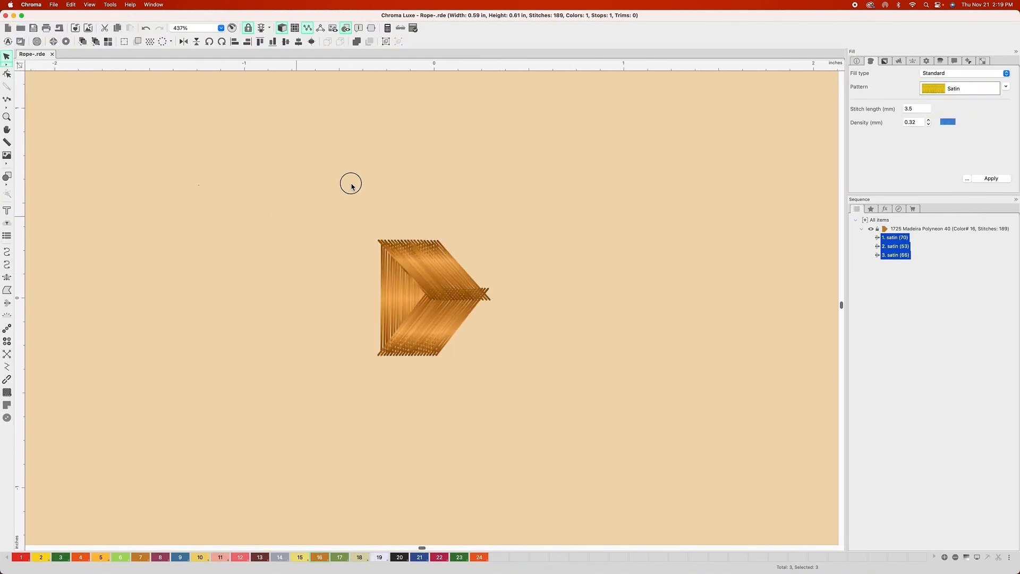
{"action": "key", "text": "super+a"}
{"action": "scroll", "coordinate": [501, 353], "scroll_direction": "down", "scroll_amount": 5}
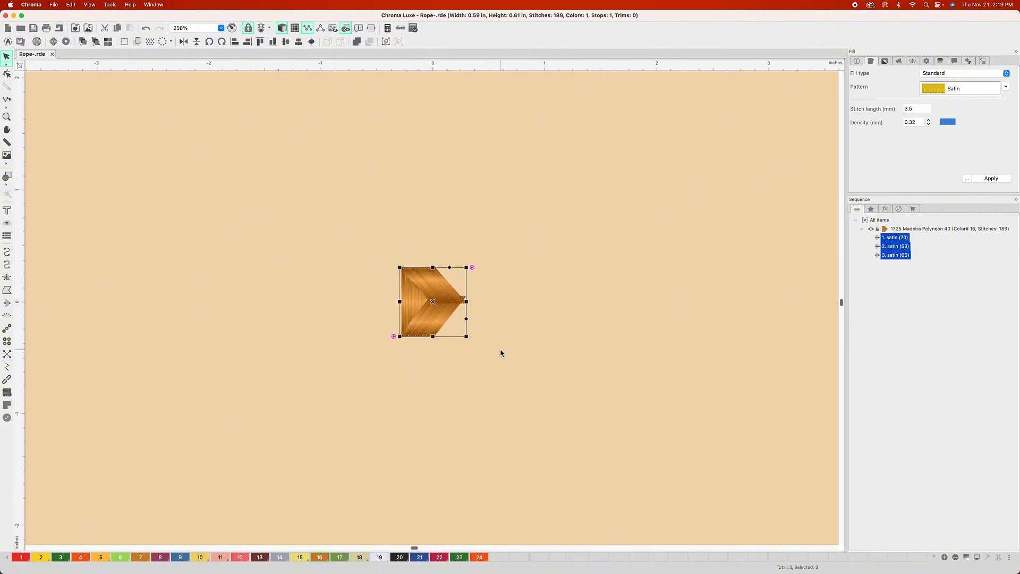
{"action": "left_click", "coordinate": [583, 324]}
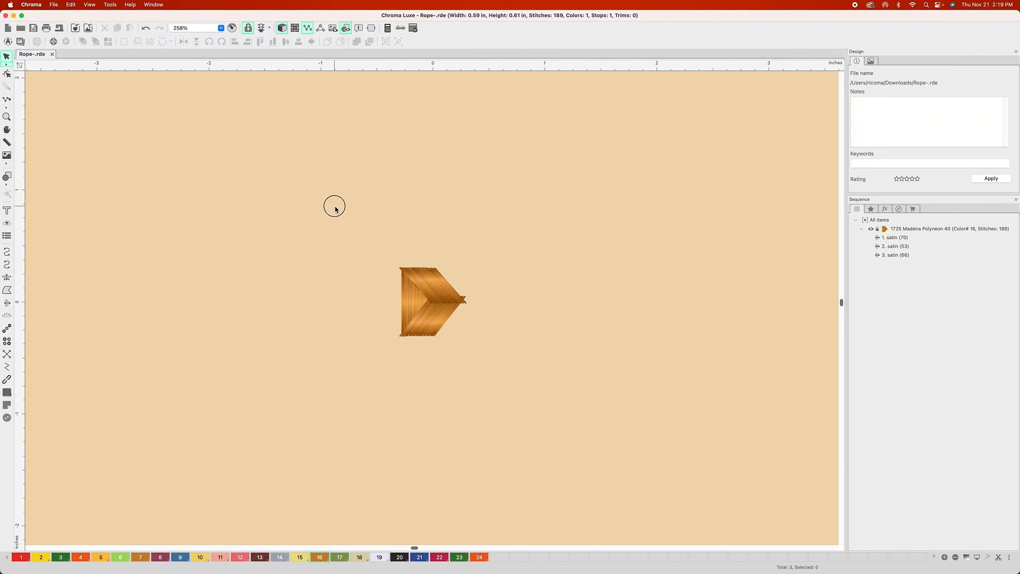
{"action": "left_click_drag", "start_coordinate": [337, 201], "coordinate": [500, 372]}
{"action": "left_click", "coordinate": [53, 5]}
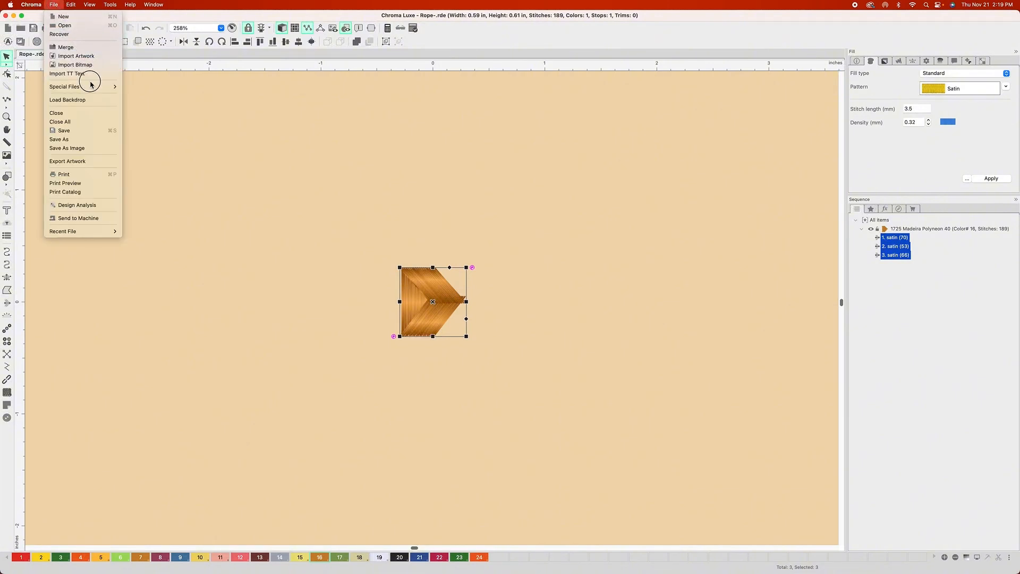
{"action": "mouse_move", "coordinate": [97, 88]}
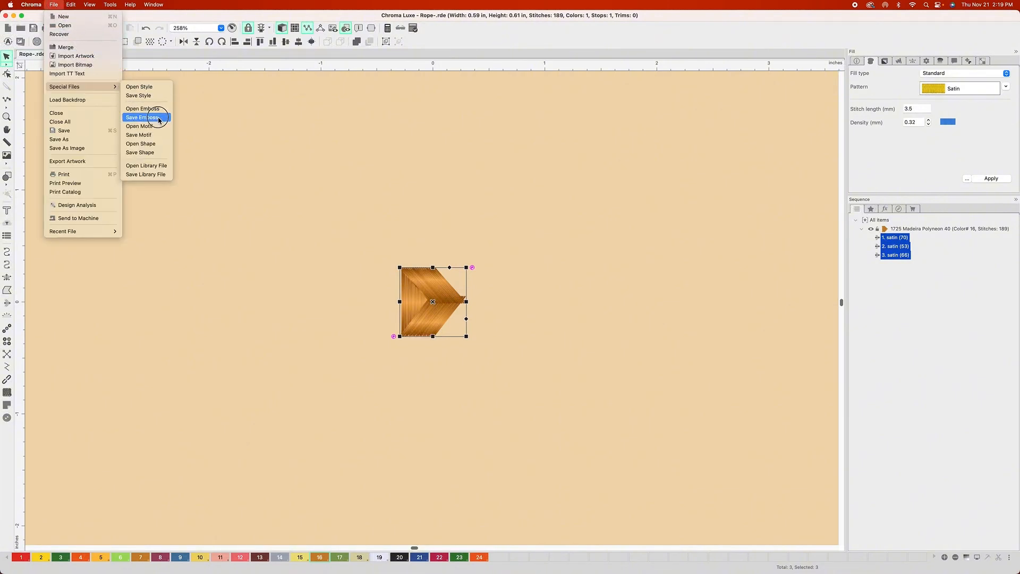
{"action": "left_click", "coordinate": [163, 138]}
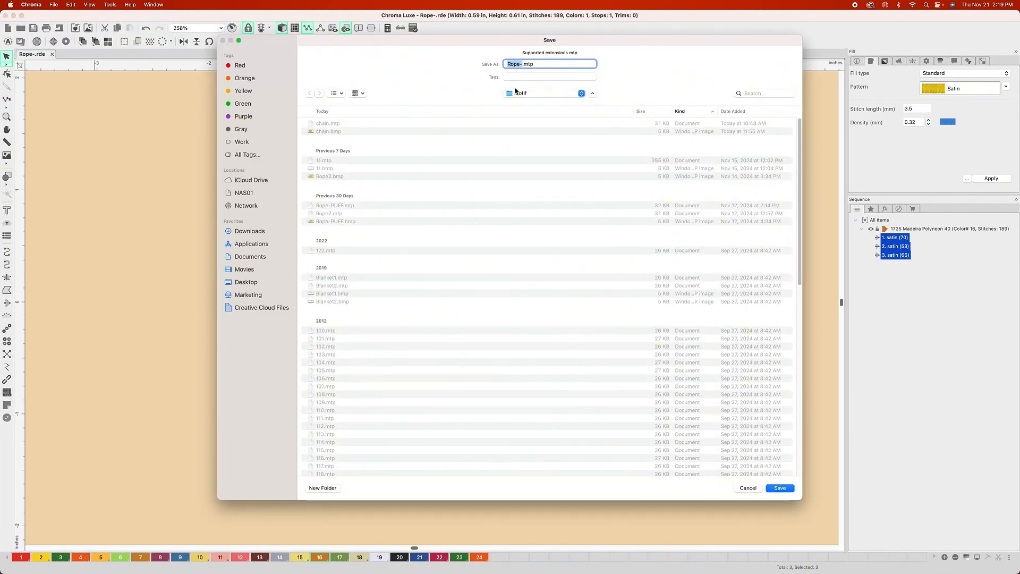
{"action": "type", "text": "C"}
{"action": "type", "text": "-stitch"}
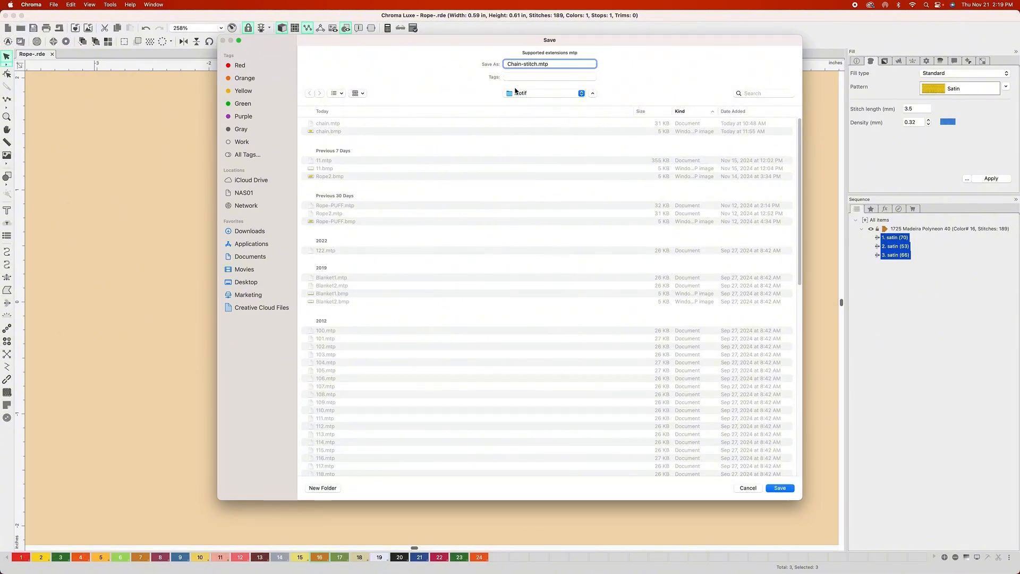
{"action": "left_click", "coordinate": [780, 487]}
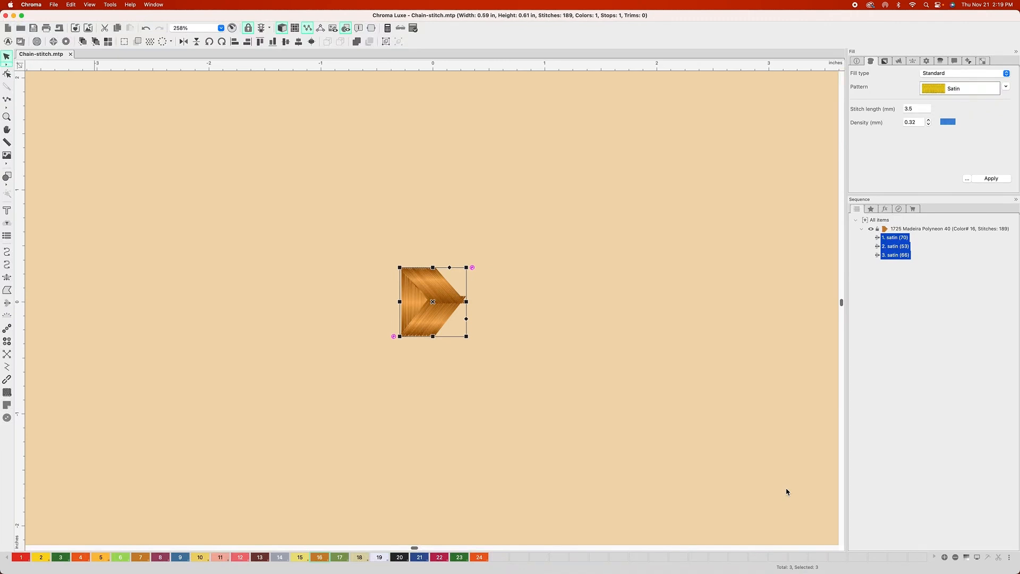
{"action": "left_click", "coordinate": [542, 217]}
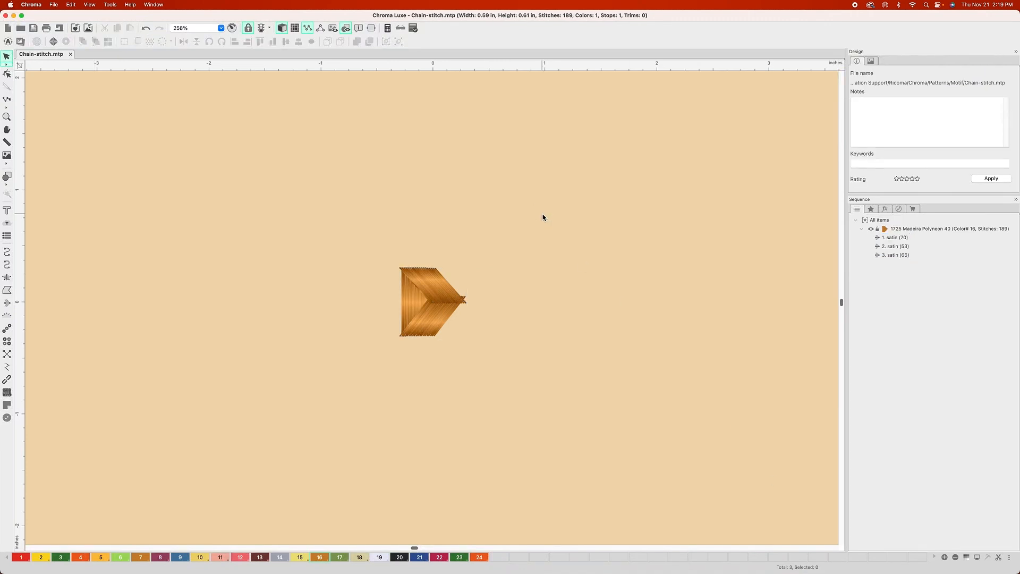
Create a new blank design for testing the motif
{"action": "left_click", "coordinate": [54, 4]}
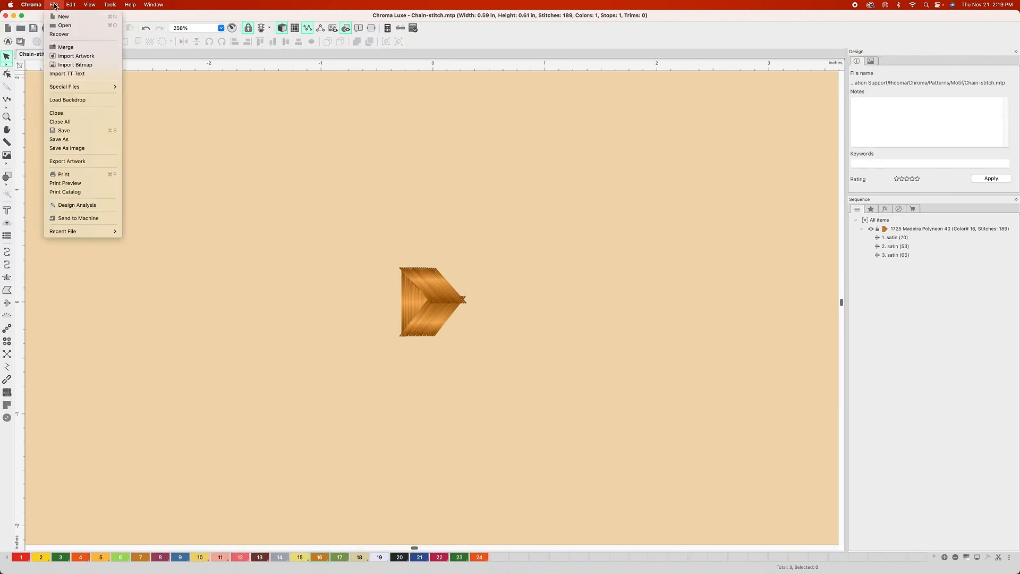
{"action": "left_click", "coordinate": [63, 17]}
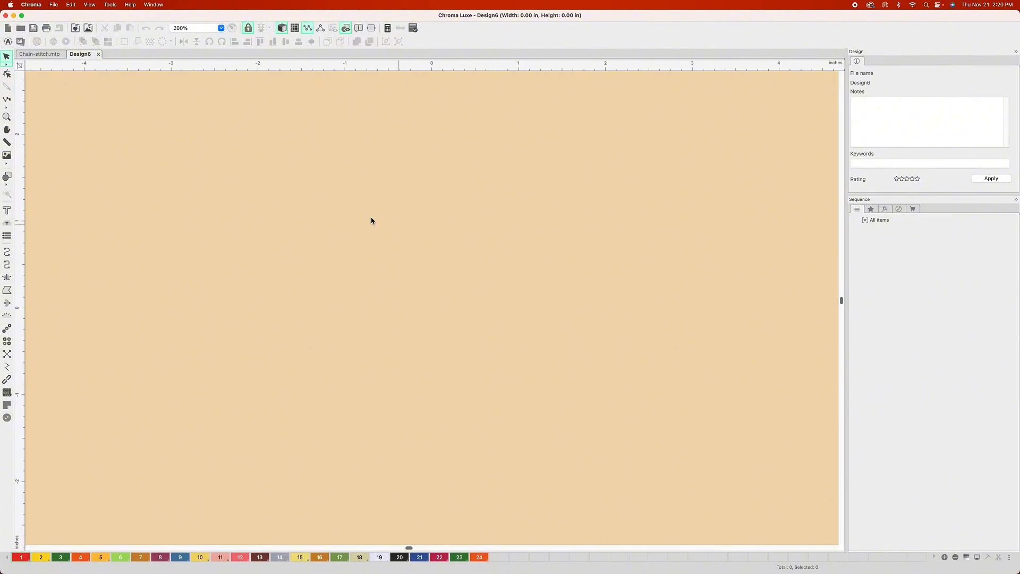
{"action": "scroll", "coordinate": [284, 274], "scroll_direction": "down", "scroll_amount": 2}
Draw an open, curved run-stitch path with a large loop on the right that crosses itself, about 8.65 by 3.50 in overall
{"action": "left_click", "coordinate": [6, 252]}
{"action": "left_click", "coordinate": [106, 195]}
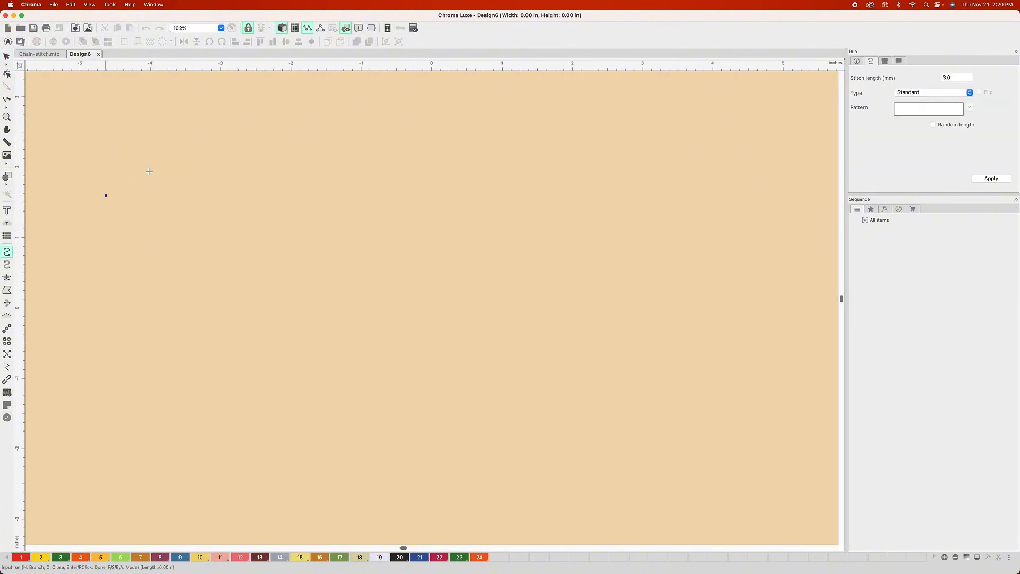
{"action": "left_click", "coordinate": [179, 171]}
{"action": "left_click", "coordinate": [342, 258]}
{"action": "left_click", "coordinate": [415, 283]}
{"action": "left_click", "coordinate": [502, 300]}
{"action": "left_click", "coordinate": [598, 264]}
{"action": "left_click", "coordinate": [668, 250]}
{"action": "left_click", "coordinate": [712, 301]}
{"action": "left_click", "coordinate": [701, 373]}
{"action": "left_click", "coordinate": [649, 416]}
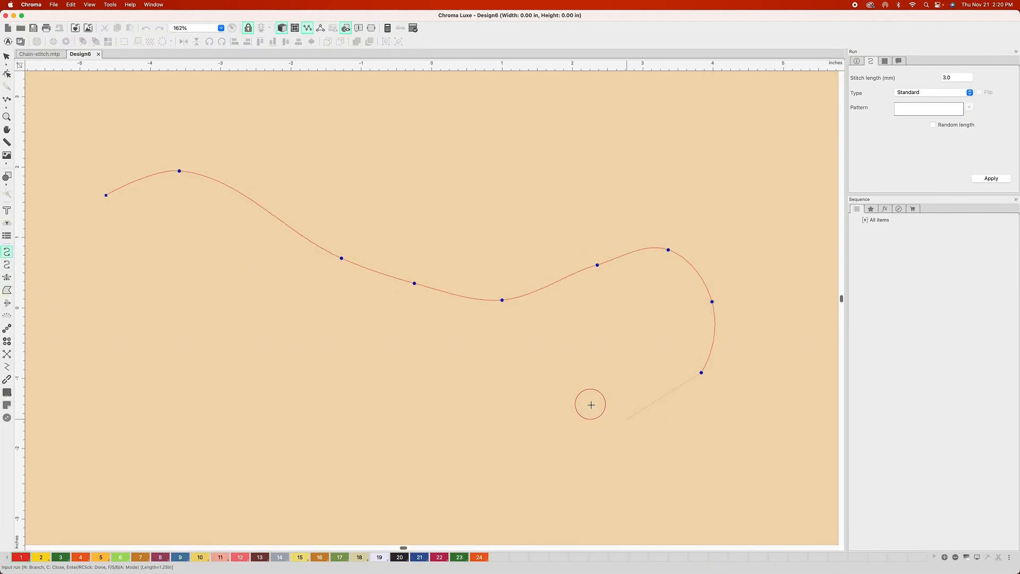
{"action": "left_click", "coordinate": [593, 406]}
{"action": "left_click", "coordinate": [531, 344]}
{"action": "left_click", "coordinate": [496, 255]}
{"action": "left_click", "coordinate": [436, 221]}
{"action": "left_click", "coordinate": [374, 249]}
{"action": "left_click", "coordinate": [335, 296]}
{"action": "left_click", "coordinate": [324, 359]}
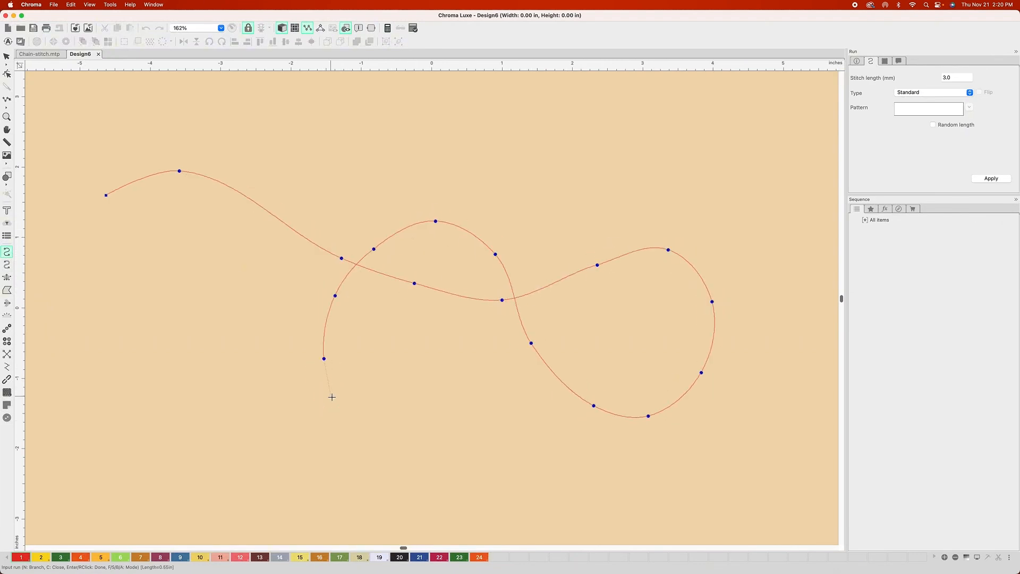
{"action": "left_click", "coordinate": [331, 395]}
{"action": "left_click", "coordinate": [7, 56]}
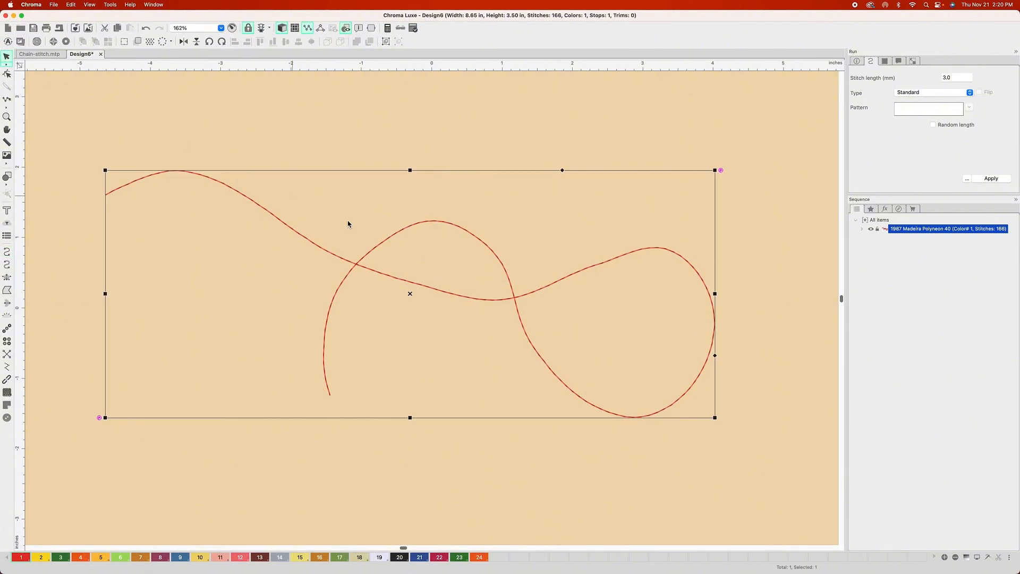
Recolor the curved run path with thread color 18 and set its stitch type to Motif
{"action": "scroll", "coordinate": [514, 278], "scroll_direction": "down", "scroll_amount": 1}
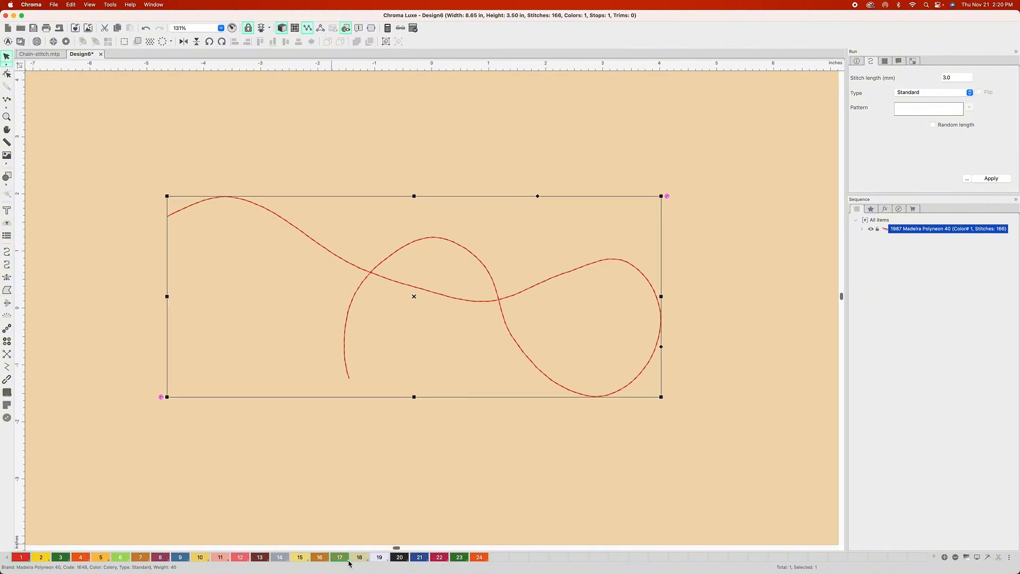
{"action": "left_click", "coordinate": [366, 554]}
{"action": "left_click", "coordinate": [931, 94]}
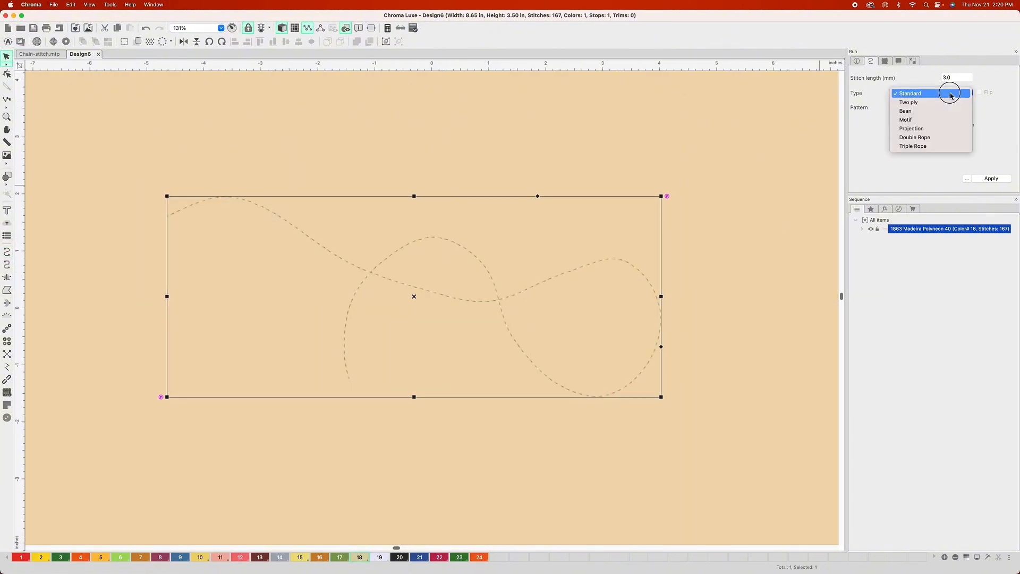
{"action": "left_click", "coordinate": [934, 120]}
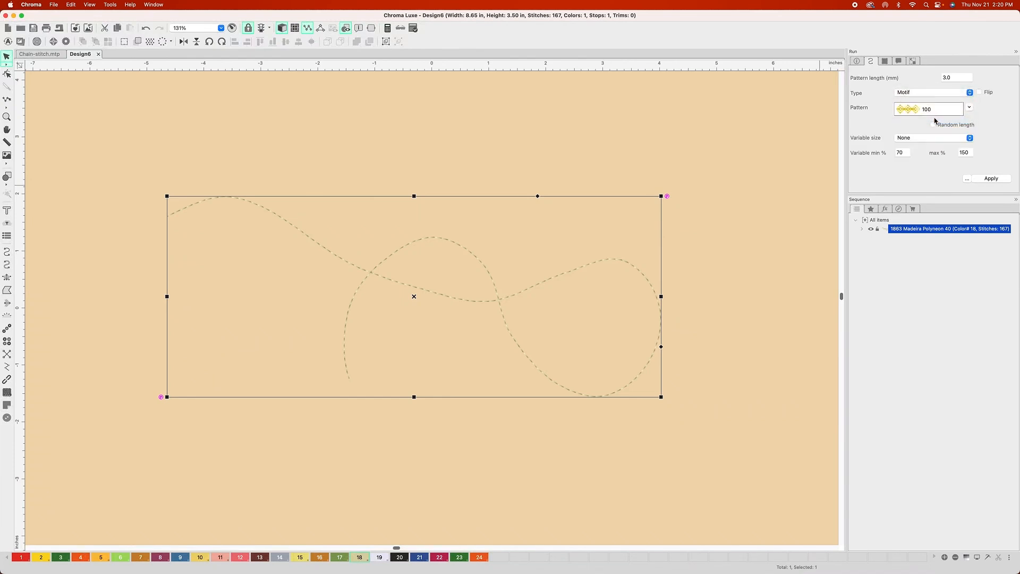
Choose the custom Chain-stitch pattern with a 4 mm pattern length for the curved path and apply it
{"action": "left_click", "coordinate": [969, 108]}
{"action": "scroll", "coordinate": [943, 260], "scroll_direction": "down", "scroll_amount": 5}
{"action": "scroll", "coordinate": [943, 260], "scroll_direction": "down", "scroll_amount": 5}
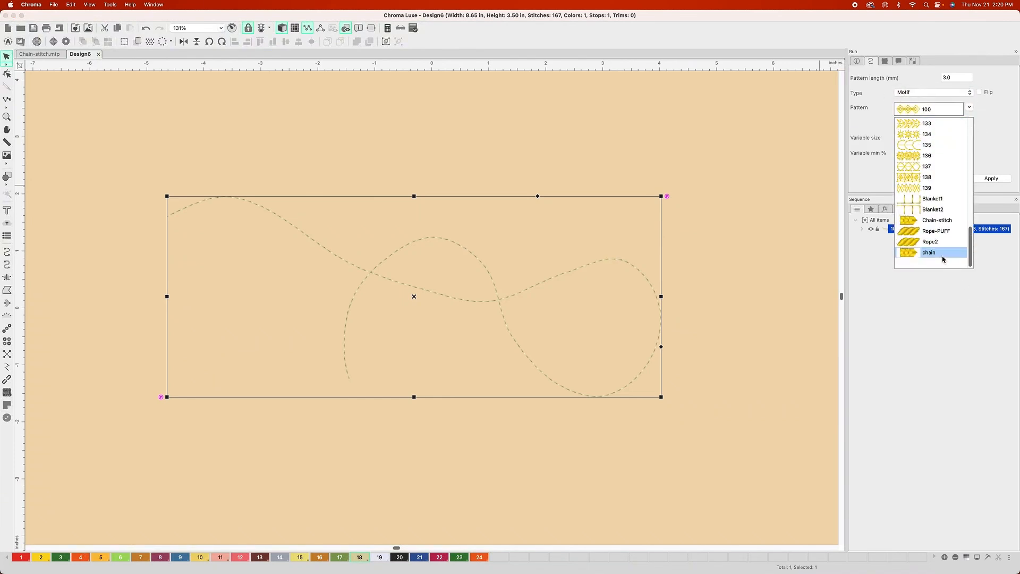
{"action": "left_click", "coordinate": [948, 223]}
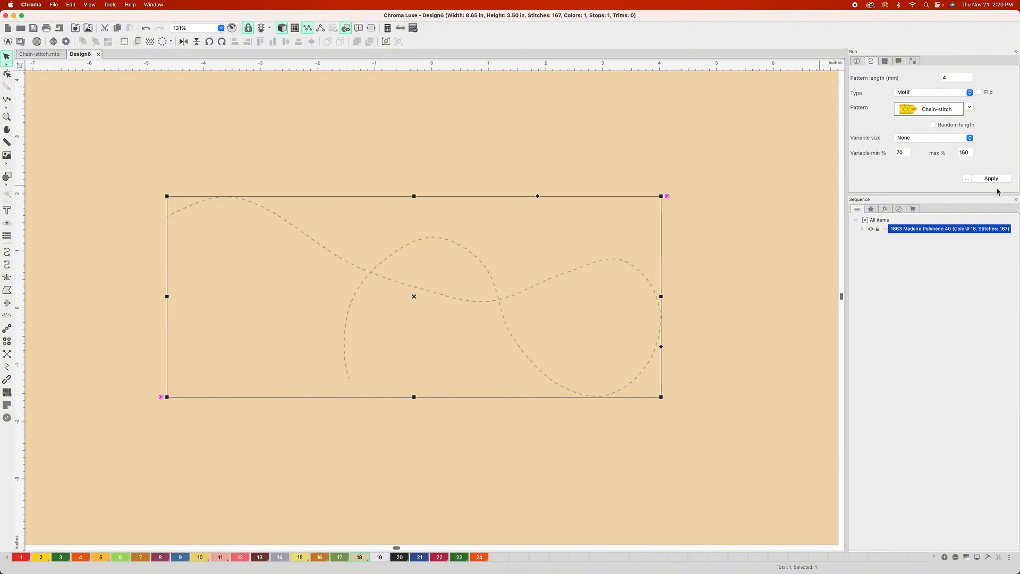
{"action": "left_click", "coordinate": [970, 108]}
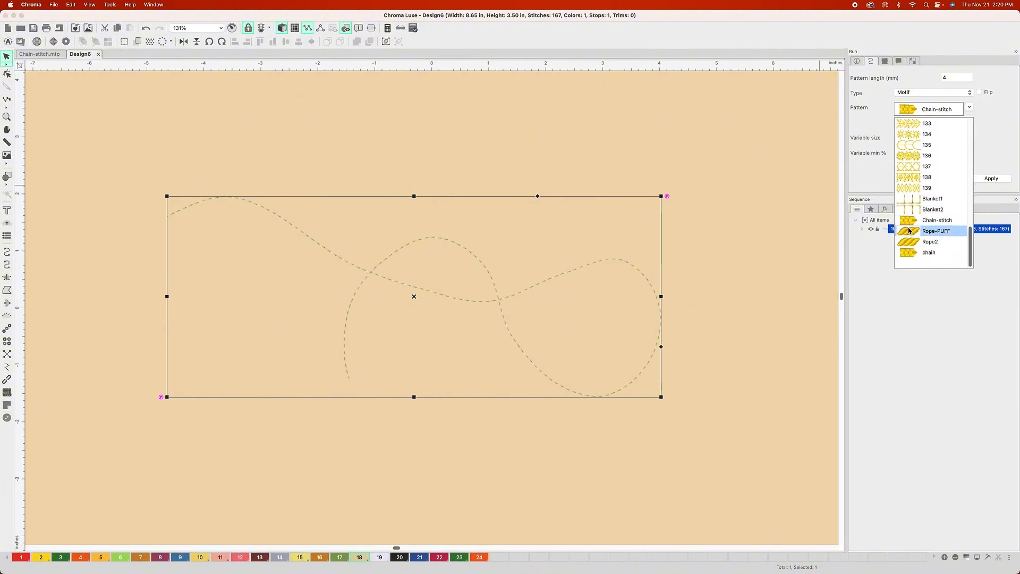
{"action": "key", "text": "Escape"}
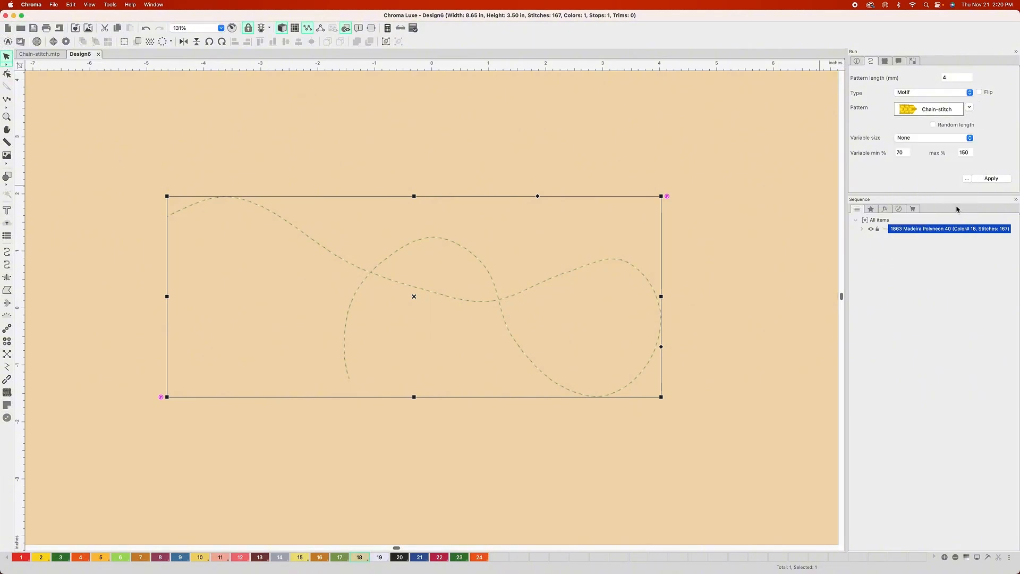
{"action": "left_click", "coordinate": [997, 179]}
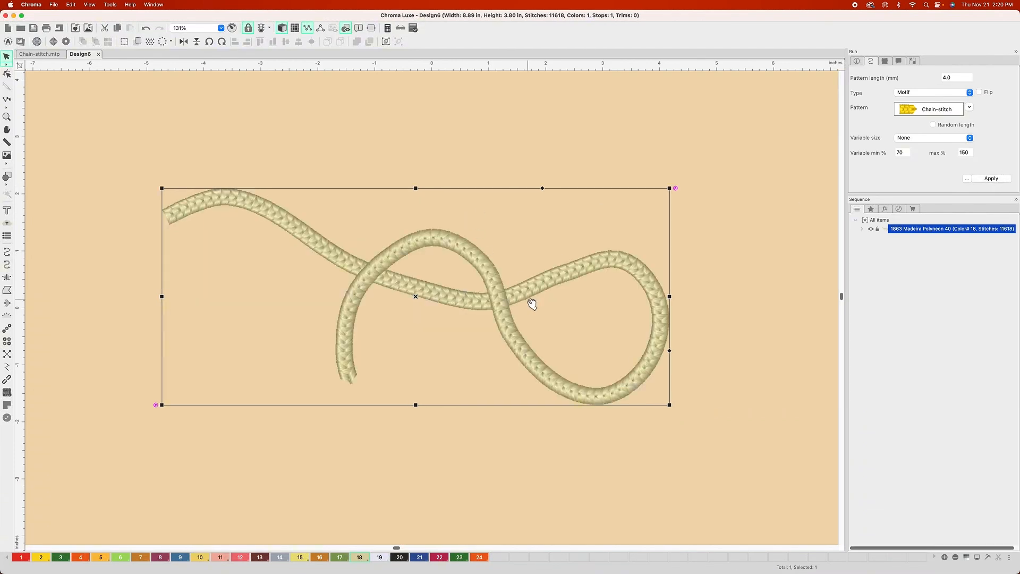
Delete the chain-stitched curved path from the test design
{"action": "scroll", "coordinate": [408, 276], "scroll_direction": "up", "scroll_amount": 3}
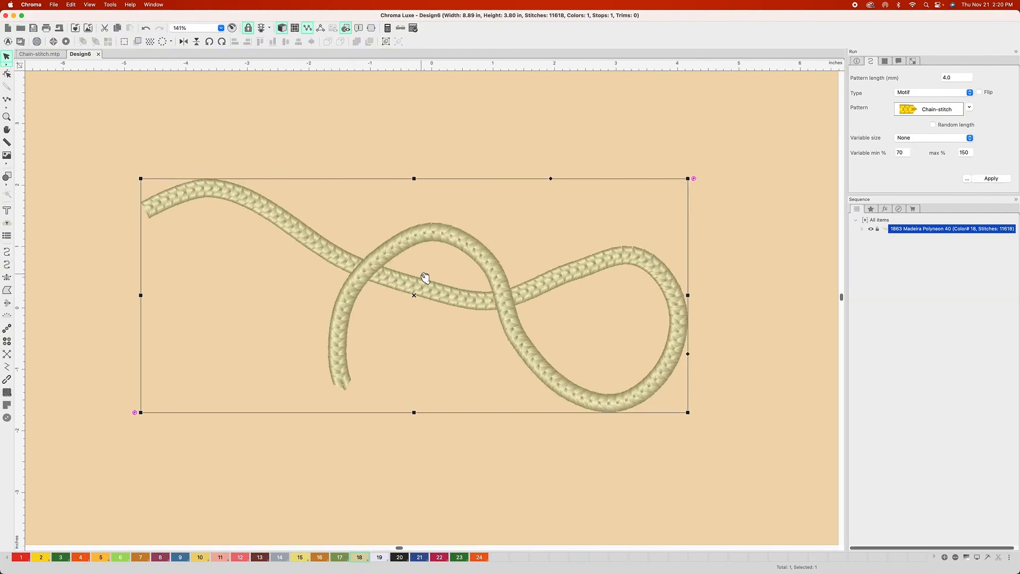
{"action": "left_click", "coordinate": [481, 207]}
{"action": "left_click", "coordinate": [453, 235]}
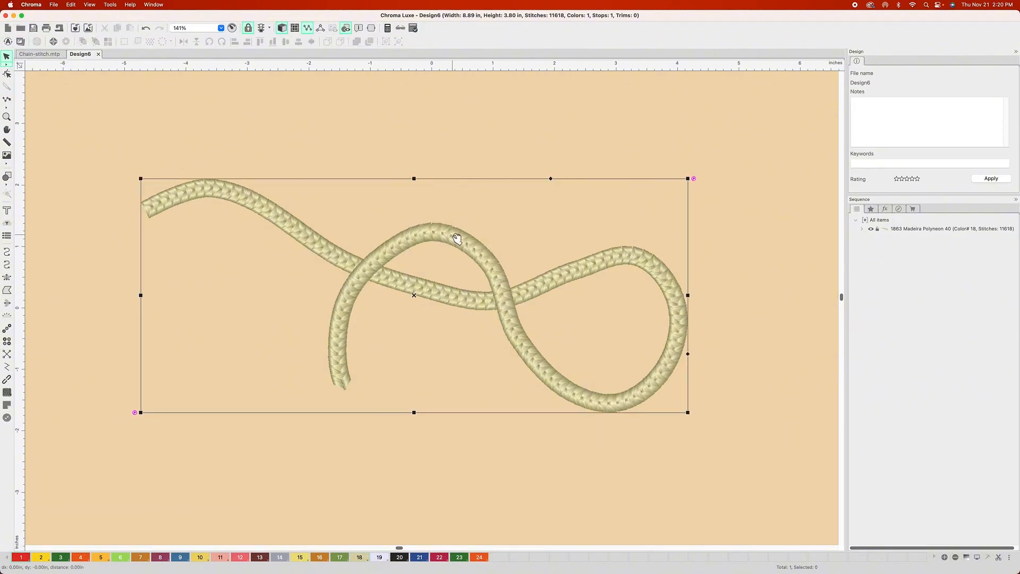
{"action": "key", "text": "Delete"}
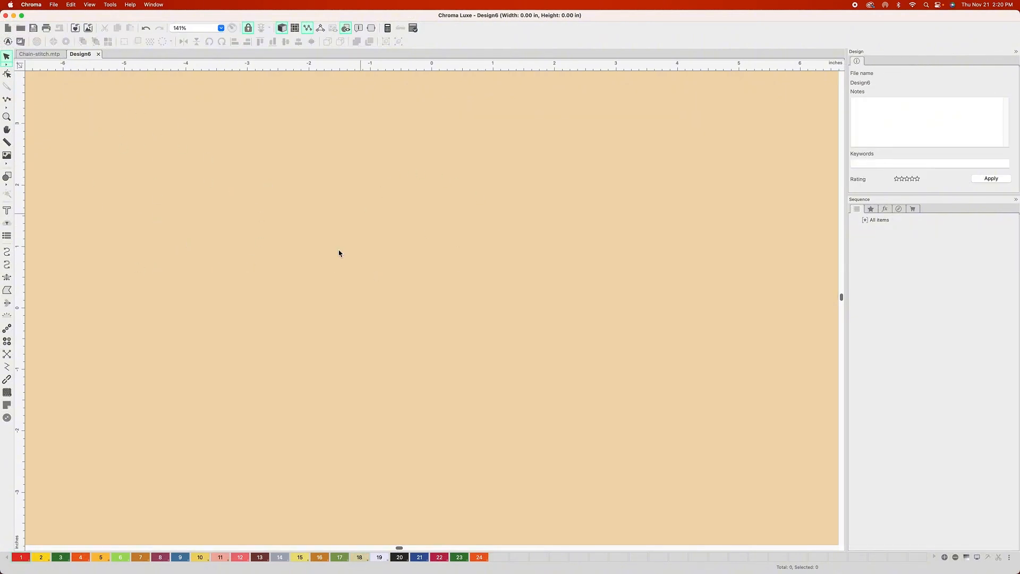
Add a first name as text lettering in the TrueType font Mishelblanch Demo, generated as Artwork
{"action": "left_click", "coordinate": [7, 212]}
{"action": "left_click", "coordinate": [266, 242]}
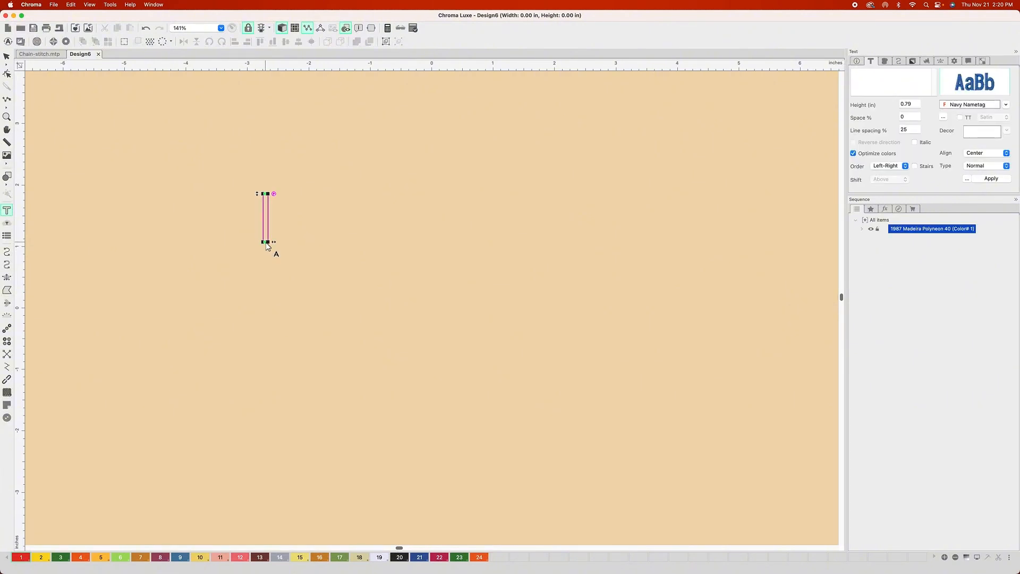
{"action": "left_click", "coordinate": [960, 117]}
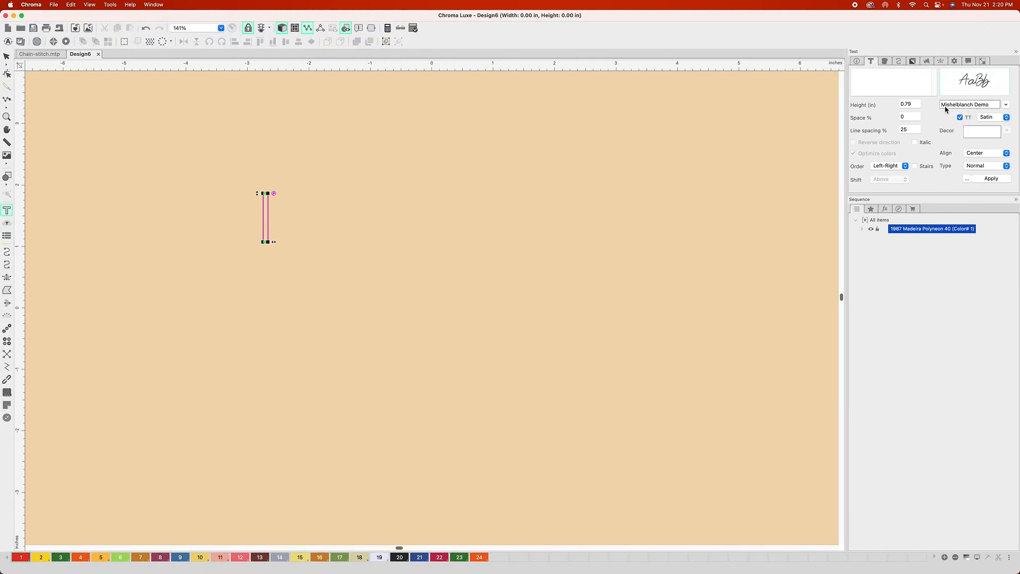
{"action": "left_click", "coordinate": [1003, 121]}
{"action": "left_click", "coordinate": [987, 128]}
{"action": "left_click", "coordinate": [995, 181]}
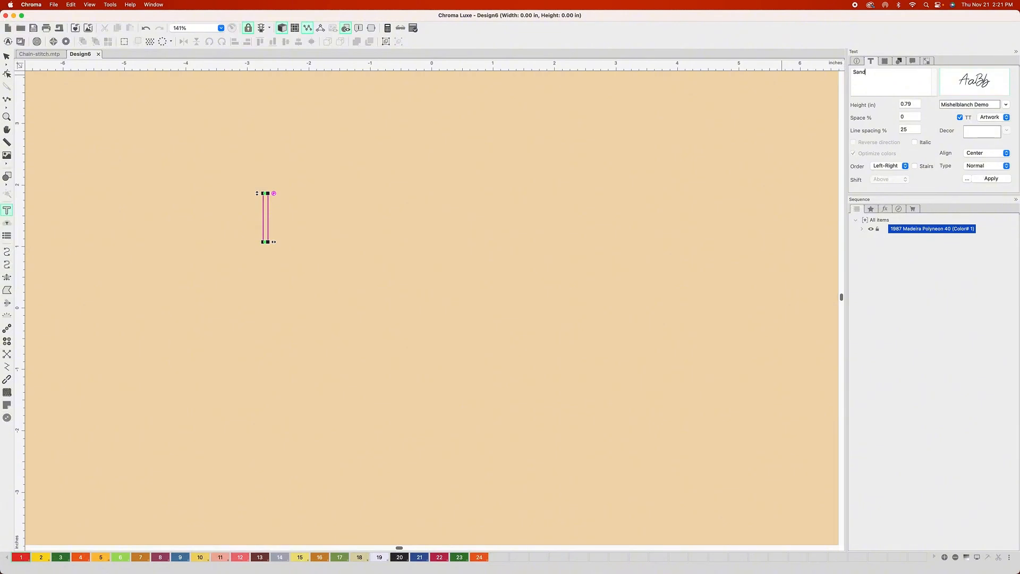
{"action": "left_click", "coordinate": [991, 178]}
Scale the whole script lettering up proportionally to about 9.42 by 4.78 in
{"action": "left_click", "coordinate": [7, 57]}
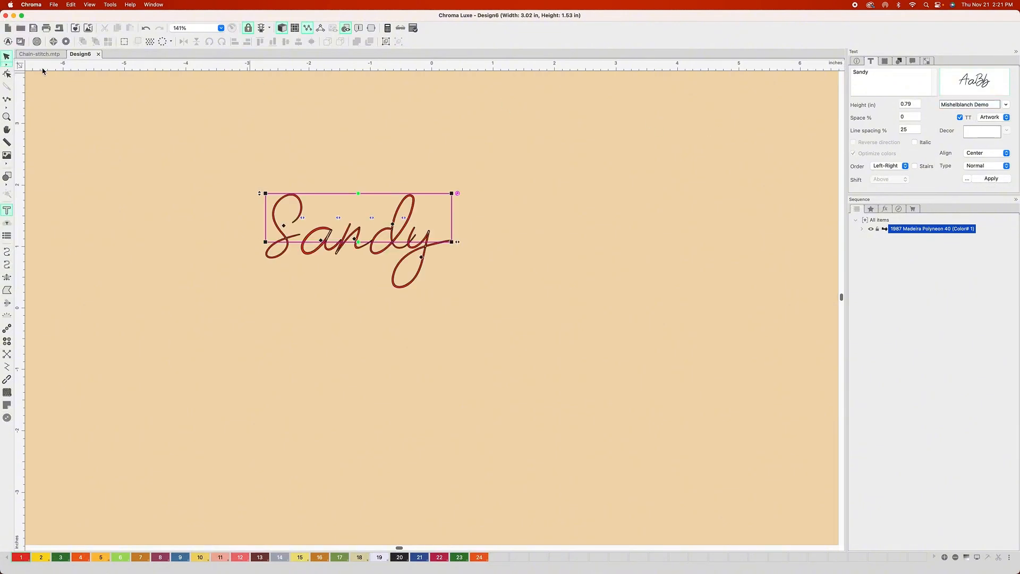
{"action": "left_click_drag", "start_coordinate": [453, 289], "coordinate": [619, 371]}
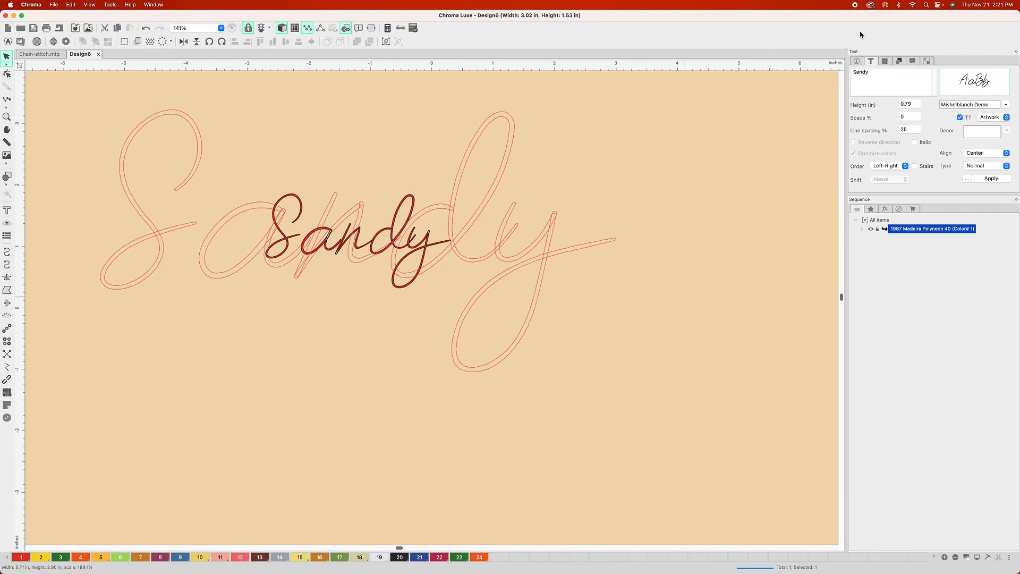
{"action": "left_click", "coordinate": [928, 61]}
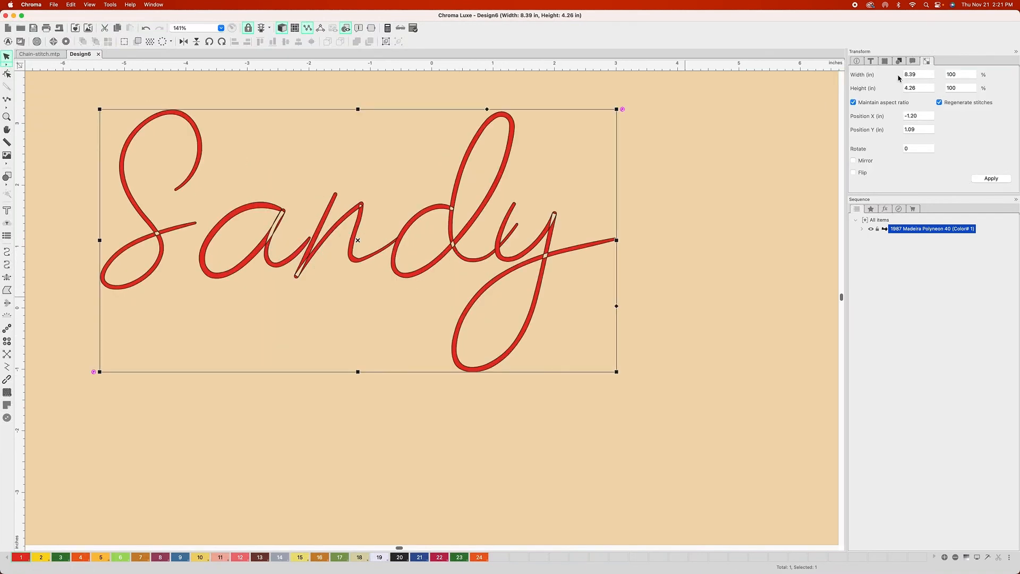
{"action": "scroll", "coordinate": [676, 196], "scroll_direction": "down", "scroll_amount": 2}
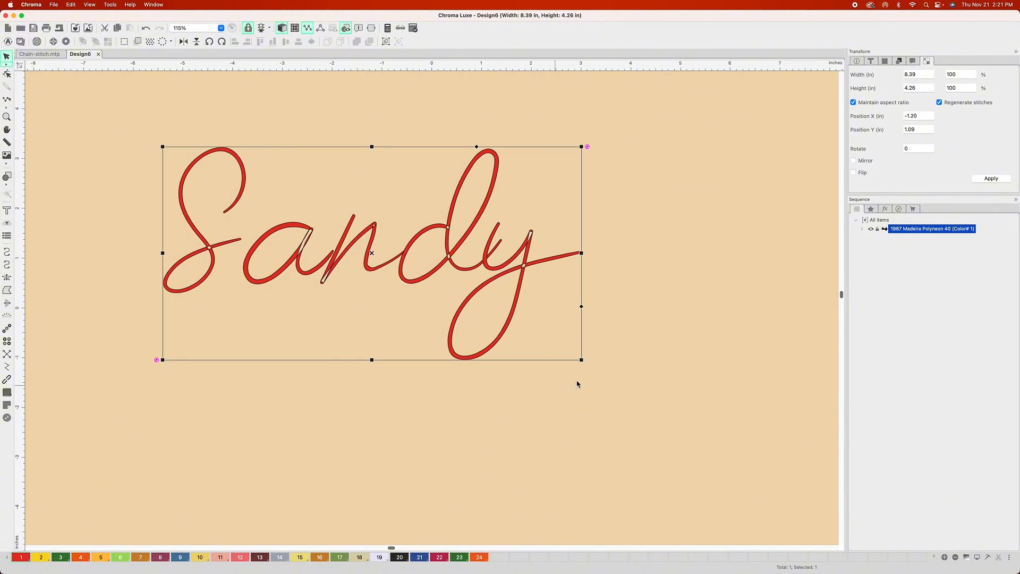
{"action": "left_click_drag", "start_coordinate": [583, 362], "coordinate": [657, 335]}
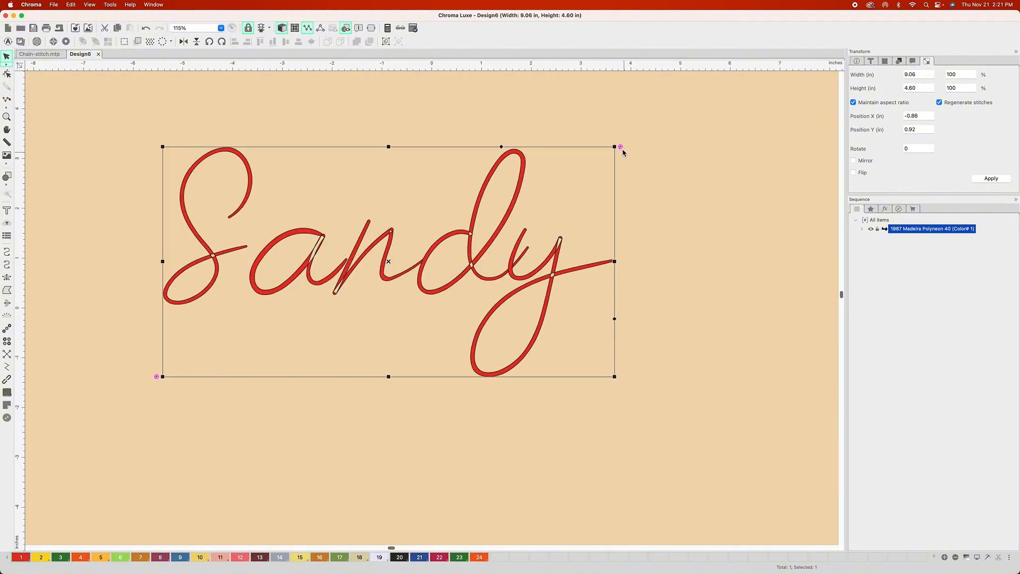
{"action": "left_click_drag", "start_coordinate": [614, 146], "coordinate": [909, 49]}
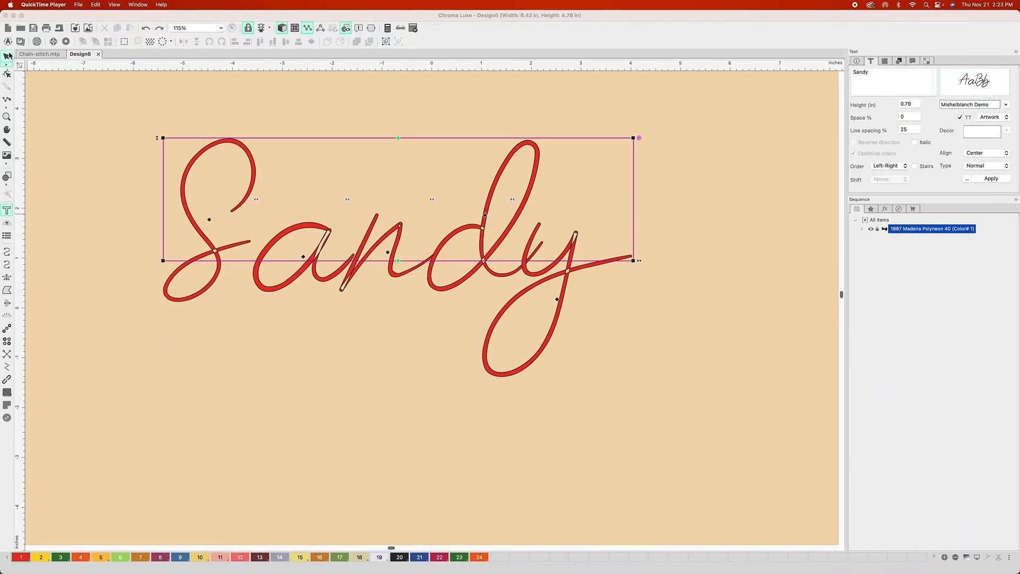
Slightly enlarge the lettering's initial and nudge it down and to the left, and nudge the last letter slightly right
{"action": "left_click", "coordinate": [7, 56]}
{"action": "left_click", "coordinate": [8, 211]}
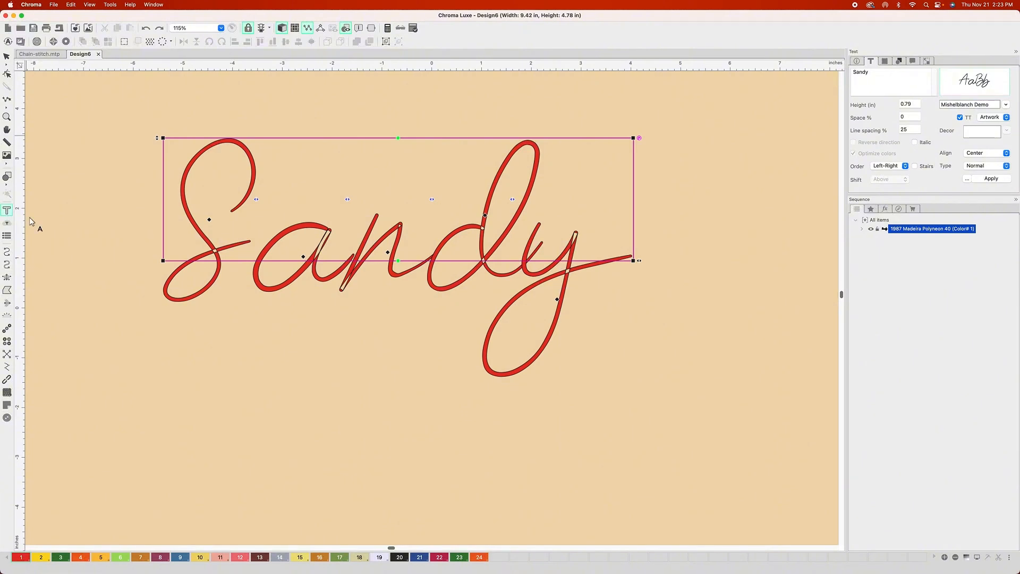
{"action": "left_click_drag", "start_coordinate": [210, 220], "coordinate": [209, 222]}
{"action": "left_click_drag", "start_coordinate": [255, 305], "coordinate": [263, 317]}
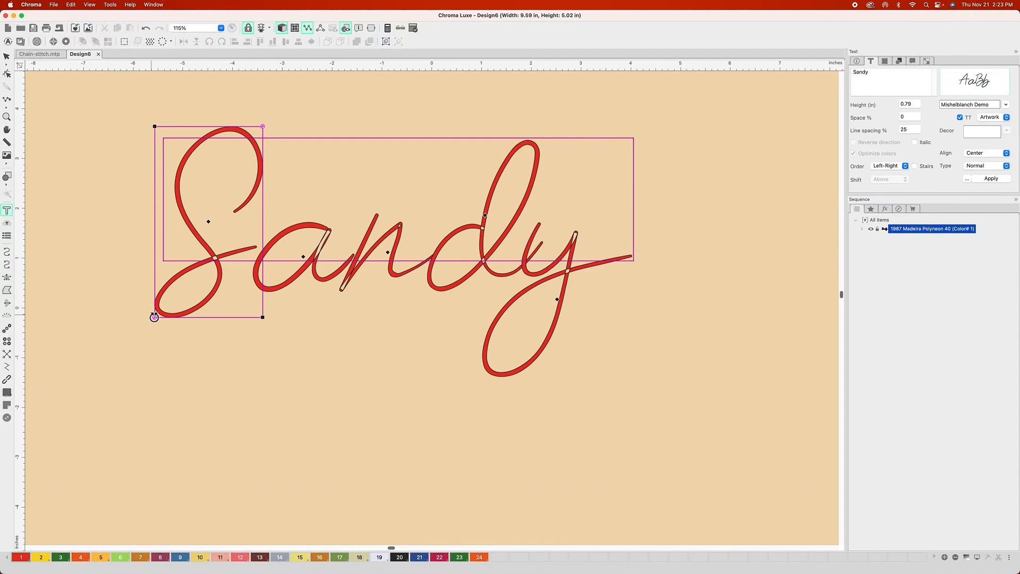
{"action": "left_click_drag", "start_coordinate": [154, 127], "coordinate": [153, 126]}
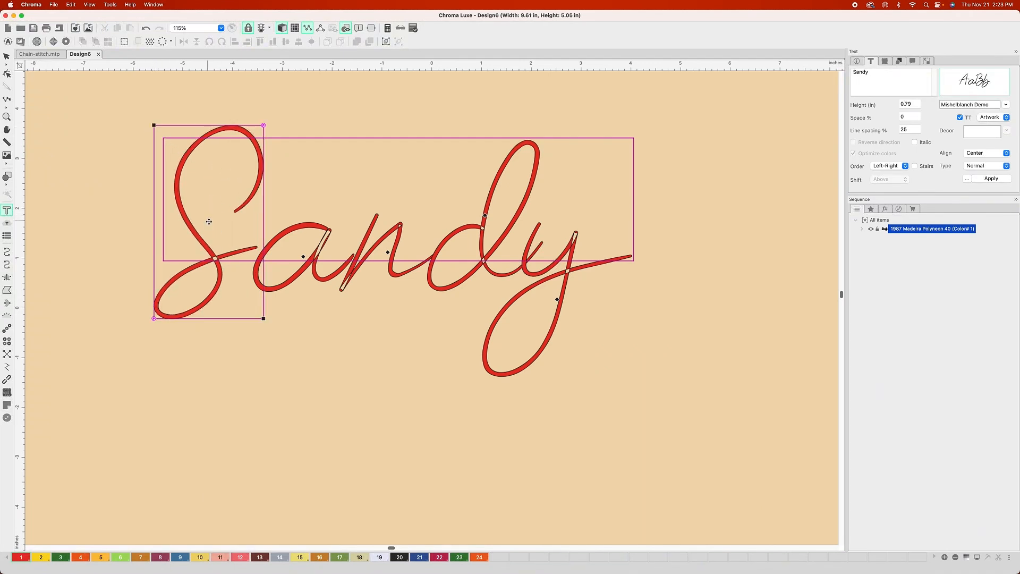
{"action": "left_click_drag", "start_coordinate": [208, 222], "coordinate": [204, 226]}
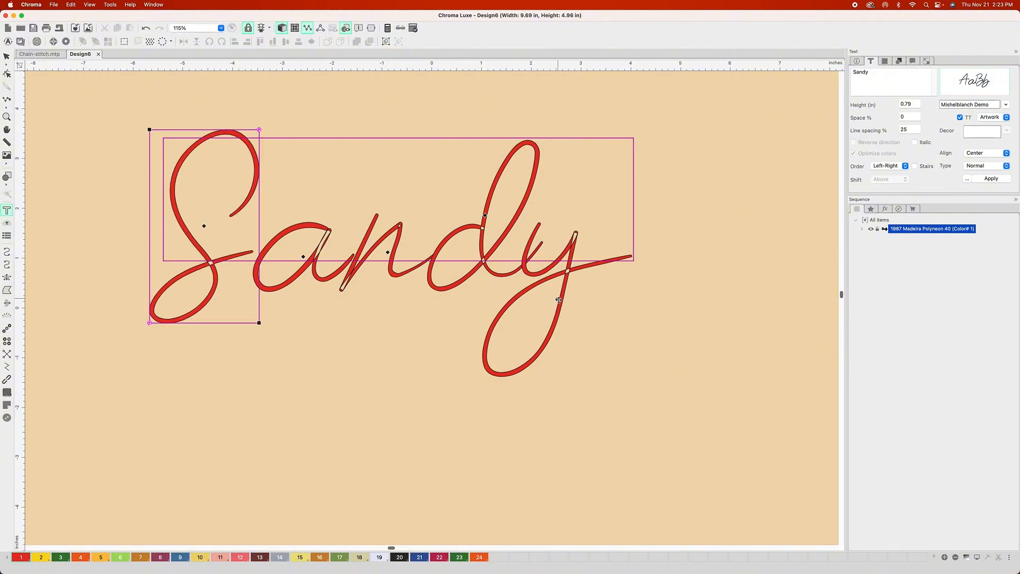
{"action": "left_click", "coordinate": [555, 298]}
{"action": "left_click_drag", "start_coordinate": [556, 298], "coordinate": [570, 298]}
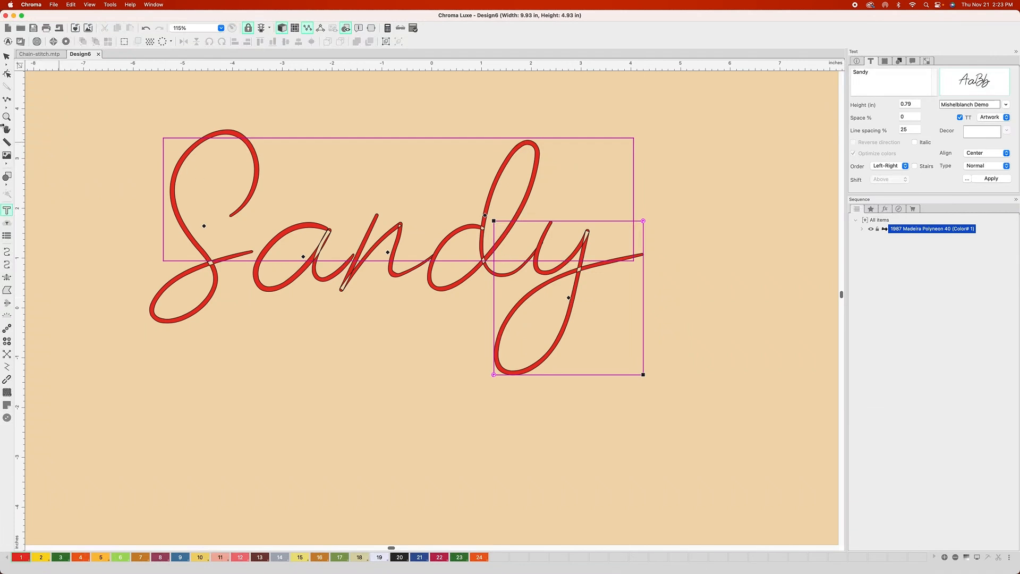
Set the artwork stroke width of the whole lettering to 0 pixels and recolor it with thread color 16
{"action": "left_click_drag", "start_coordinate": [110, 100], "coordinate": [725, 467]}
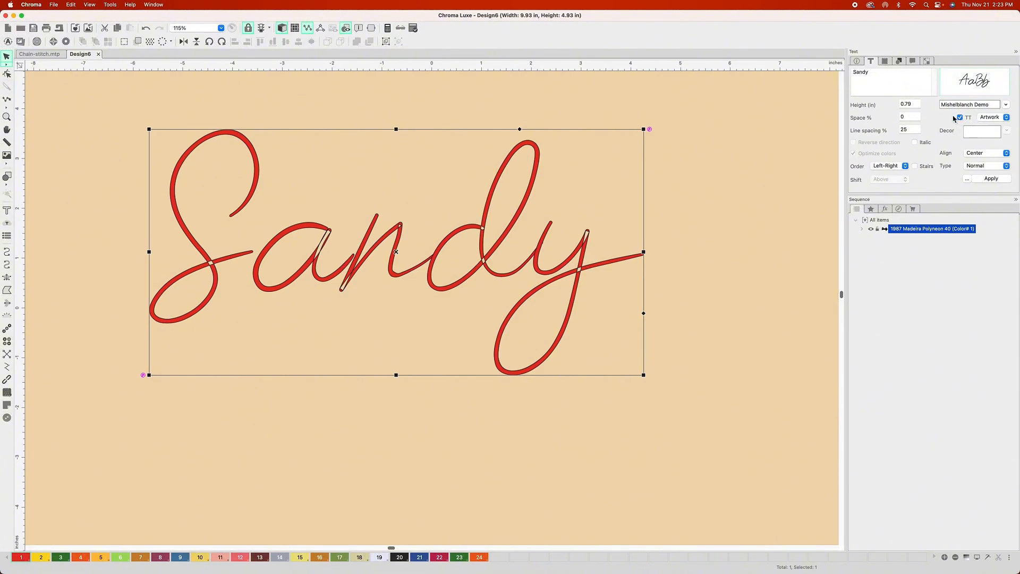
{"action": "left_click", "coordinate": [899, 61]}
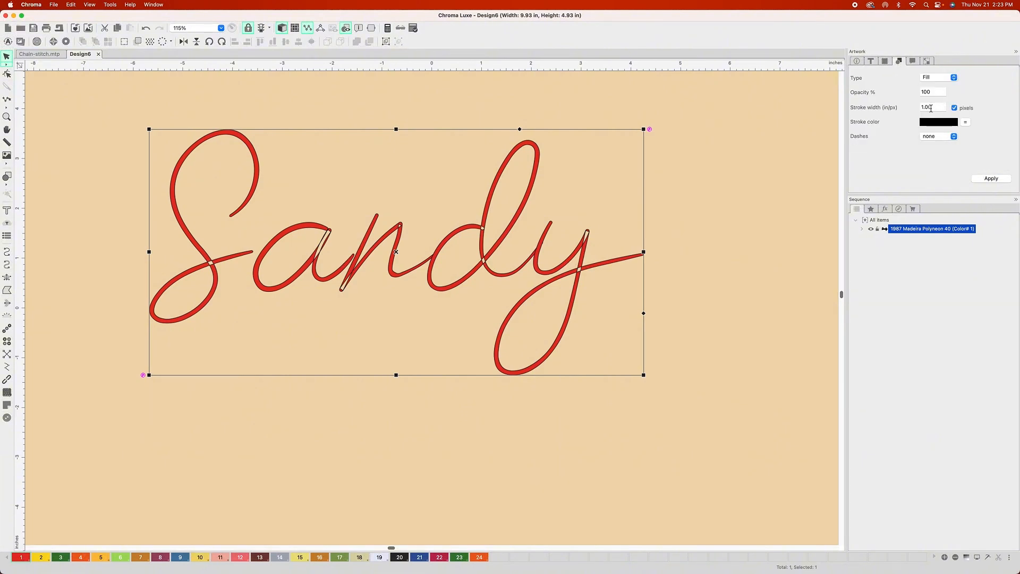
{"action": "left_click", "coordinate": [931, 108]}
{"action": "type", "text": "0"}
{"action": "key", "text": "Return"}
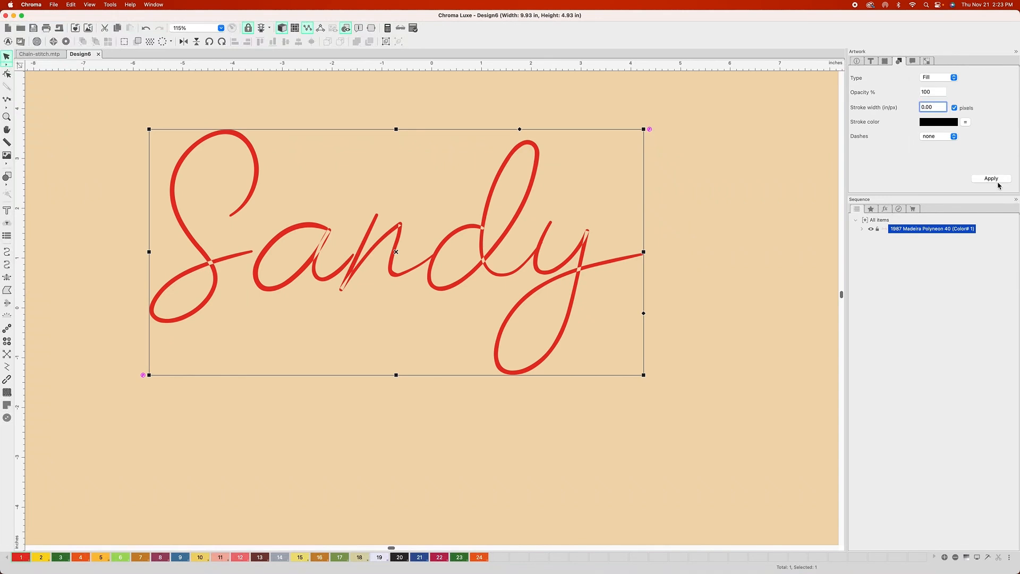
{"action": "left_click", "coordinate": [991, 178]}
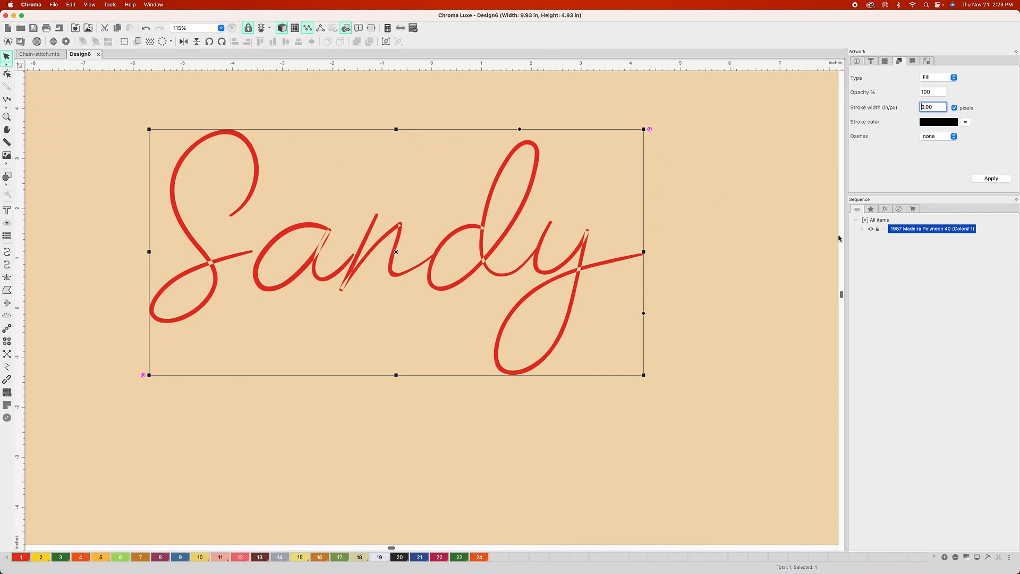
{"action": "left_click", "coordinate": [319, 557]}
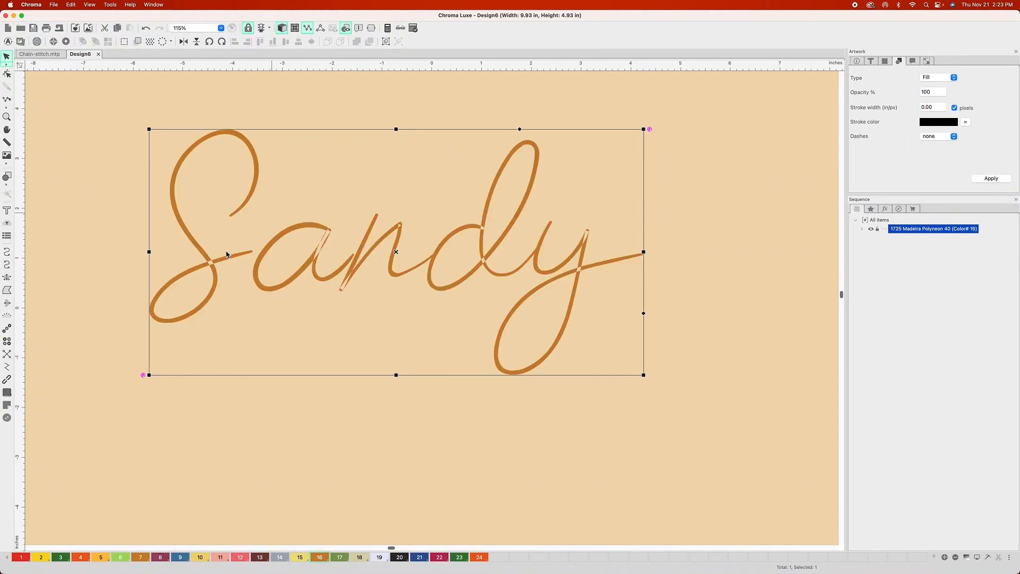
{"action": "left_click", "coordinate": [89, 287]}
Trace the first letter of the script lettering with a run stitch, from its upper end through the lower loop to the exit stroke
{"action": "left_click", "coordinate": [7, 251]}
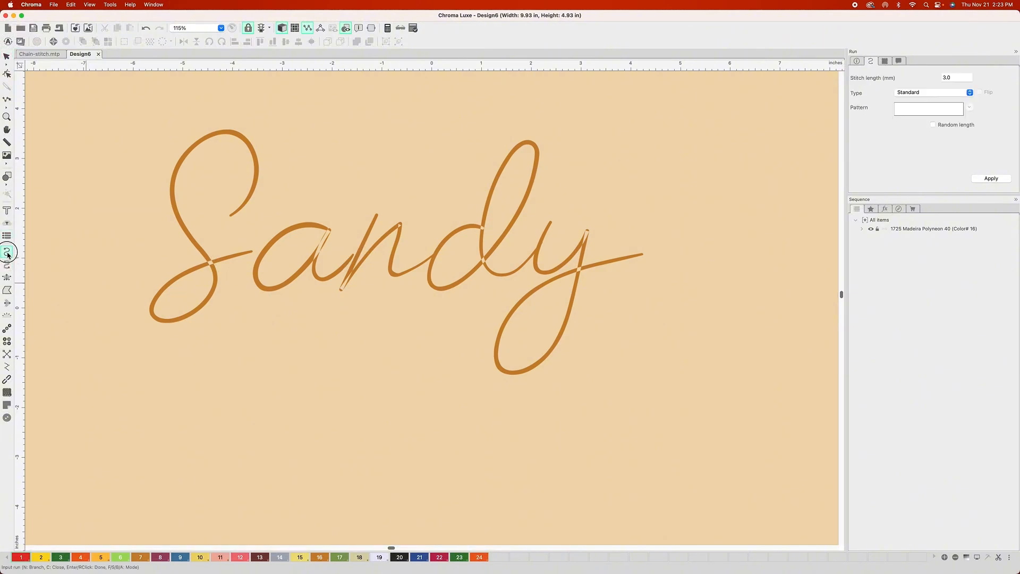
{"action": "scroll", "coordinate": [229, 204], "scroll_direction": "up", "scroll_amount": 2}
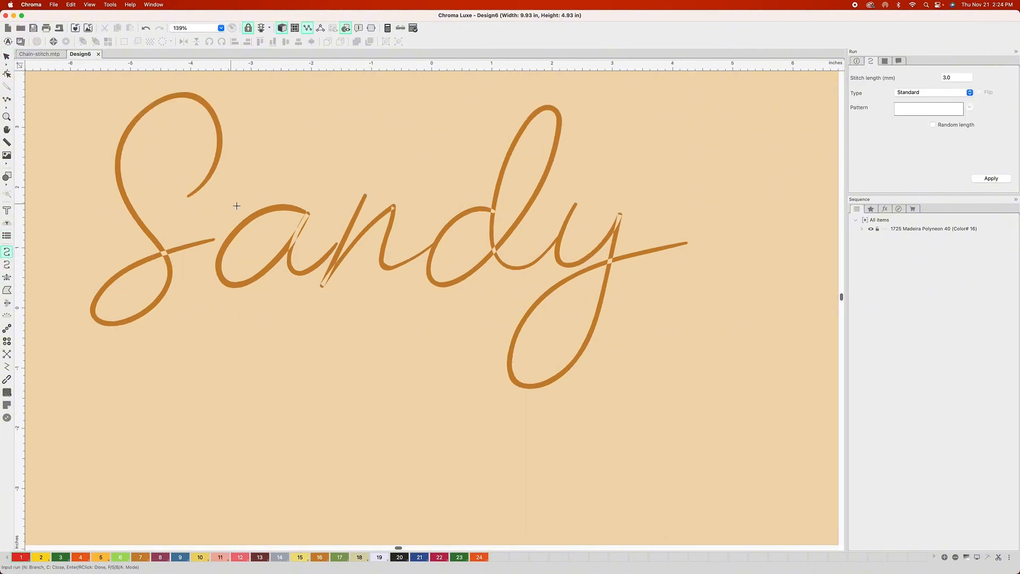
{"action": "key", "text": "space"}
{"action": "left_click_drag", "start_coordinate": [236, 205], "coordinate": [287, 257]}
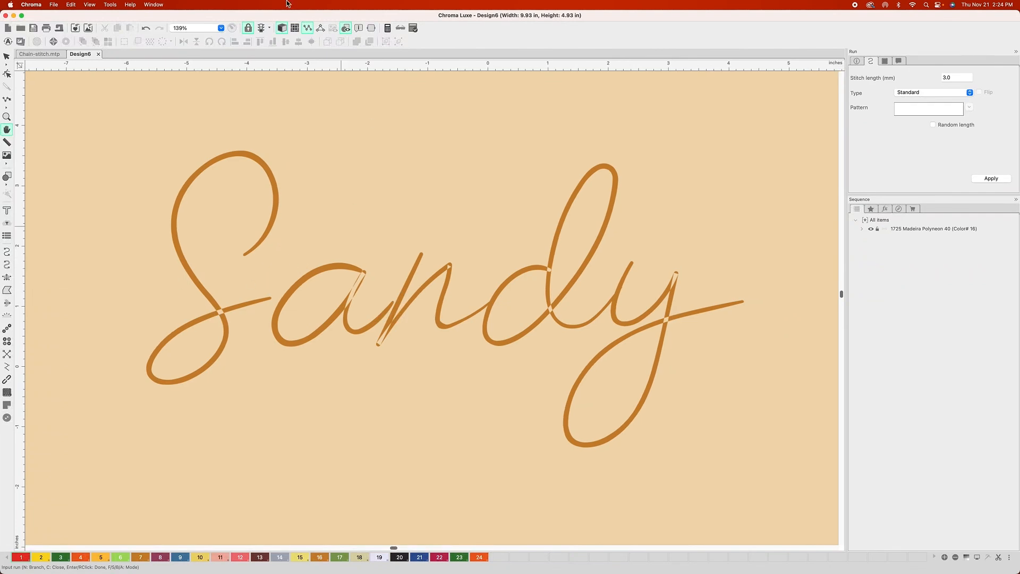
{"action": "scroll", "coordinate": [251, 254], "scroll_direction": "up", "scroll_amount": 4}
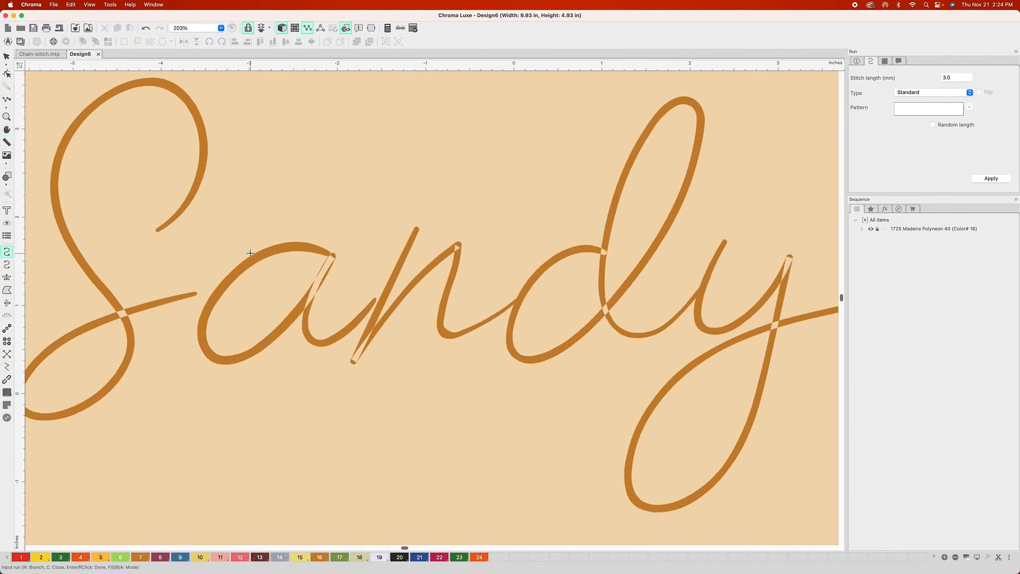
{"action": "key", "text": "space"}
{"action": "scroll", "coordinate": [291, 223], "scroll_direction": "up", "scroll_amount": 2}
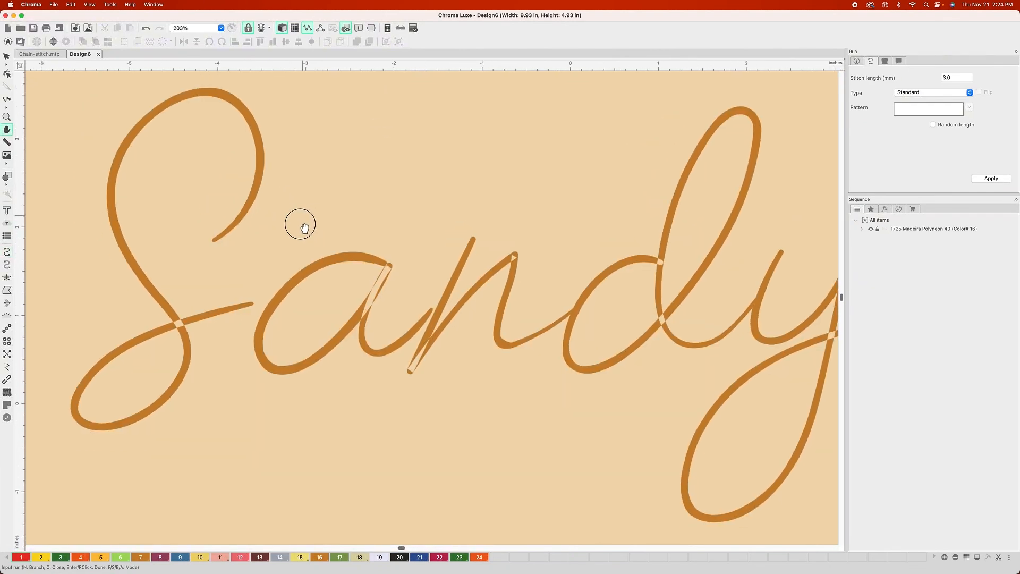
{"action": "scroll", "coordinate": [301, 224], "scroll_direction": "up", "scroll_amount": 1}
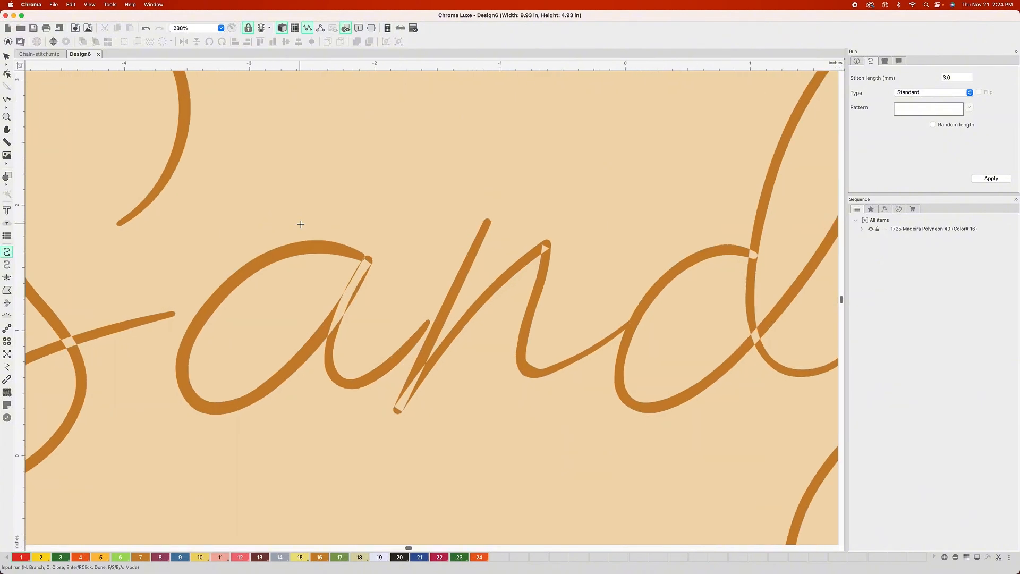
{"action": "scroll", "coordinate": [301, 224], "scroll_direction": "down", "scroll_amount": 2}
{"action": "scroll", "coordinate": [194, 235], "scroll_direction": "down", "scroll_amount": 2}
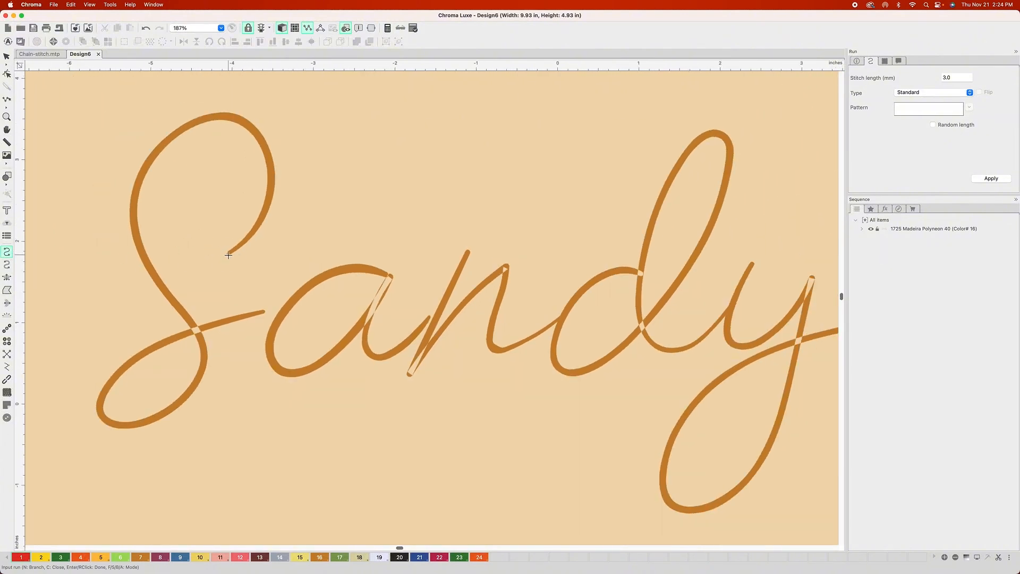
{"action": "left_click", "coordinate": [264, 215]}
{"action": "left_click", "coordinate": [266, 147]}
{"action": "left_click", "coordinate": [149, 268]}
{"action": "left_click", "coordinate": [192, 322]}
{"action": "left_click", "coordinate": [199, 377]}
{"action": "left_click", "coordinate": [104, 419]}
{"action": "left_click", "coordinate": [100, 399]}
{"action": "left_click", "coordinate": [263, 312]}
{"action": "key", "text": "Return"}
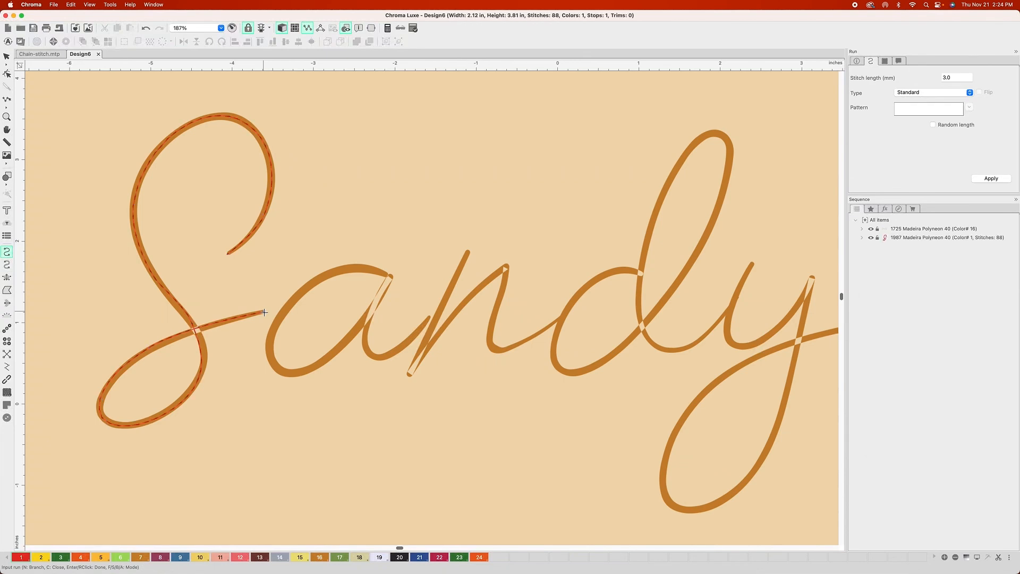
Trace the round bowl of the second letter with a separate run stitch, starting at its upper end and closing at the stem
{"action": "left_click", "coordinate": [7, 56]}
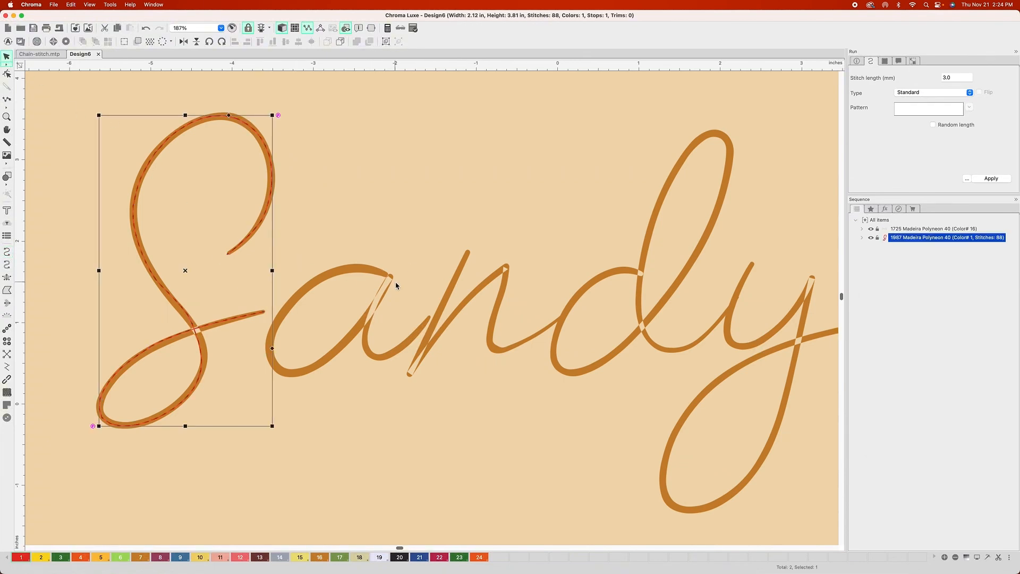
{"action": "scroll", "coordinate": [409, 280], "scroll_direction": "up", "scroll_amount": 2}
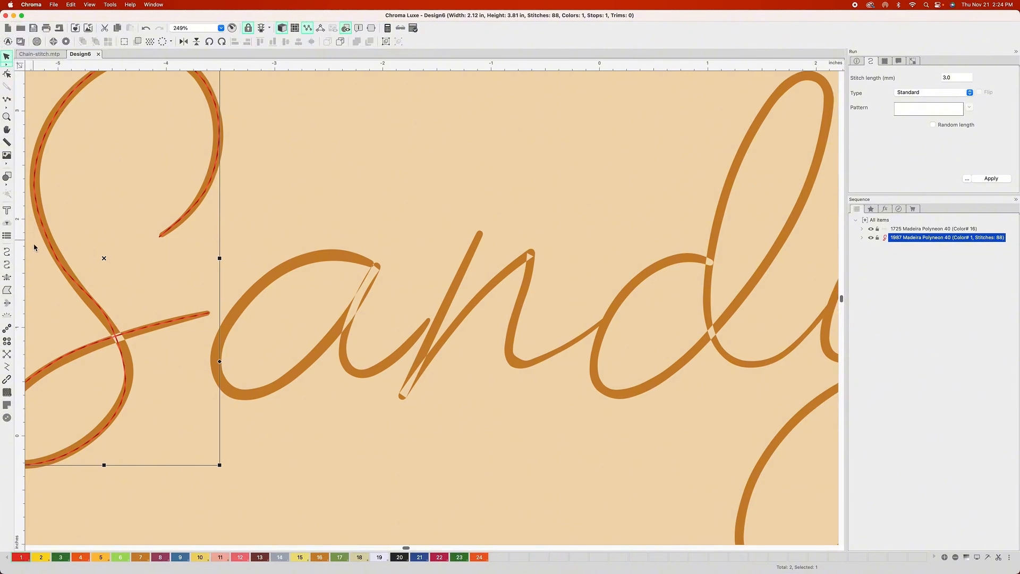
{"action": "left_click", "coordinate": [7, 252]}
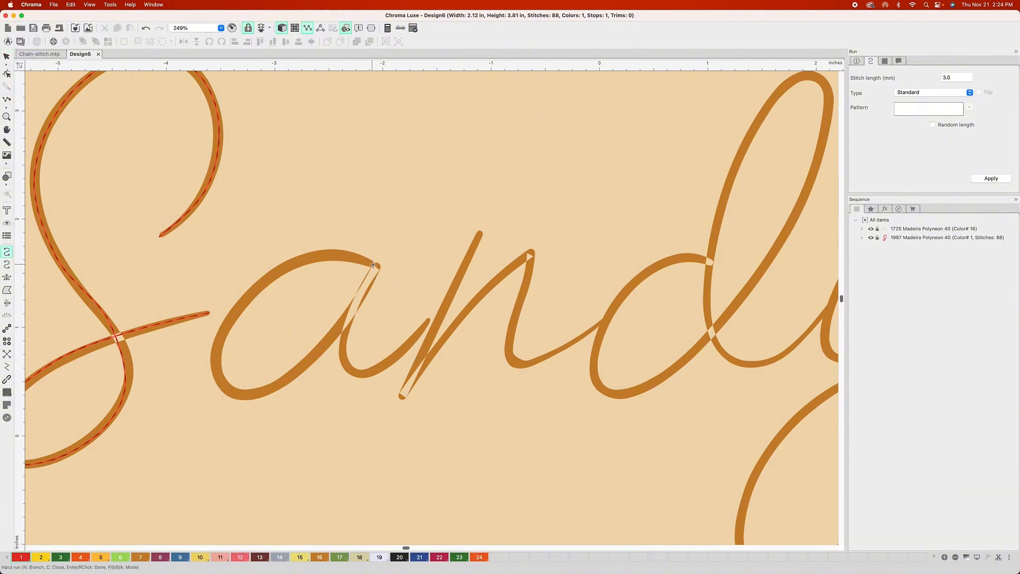
{"action": "left_click", "coordinate": [372, 265]}
{"action": "left_click", "coordinate": [263, 283]}
{"action": "left_click", "coordinate": [226, 325]}
{"action": "left_click", "coordinate": [217, 371]}
{"action": "left_click", "coordinate": [253, 396]}
{"action": "left_click", "coordinate": [328, 345]}
{"action": "left_click", "coordinate": [357, 305]}
{"action": "key", "text": "Return"}
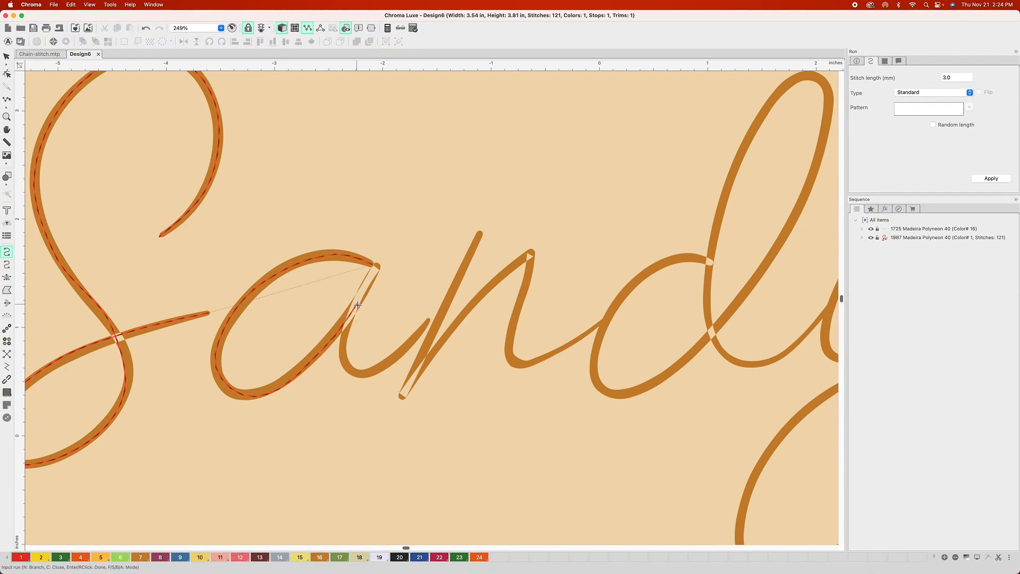
Set the end command of the first letter's run to trim
{"action": "left_click", "coordinate": [6, 57]}
{"action": "left_click", "coordinate": [336, 307]}
{"action": "left_click", "coordinate": [309, 148]}
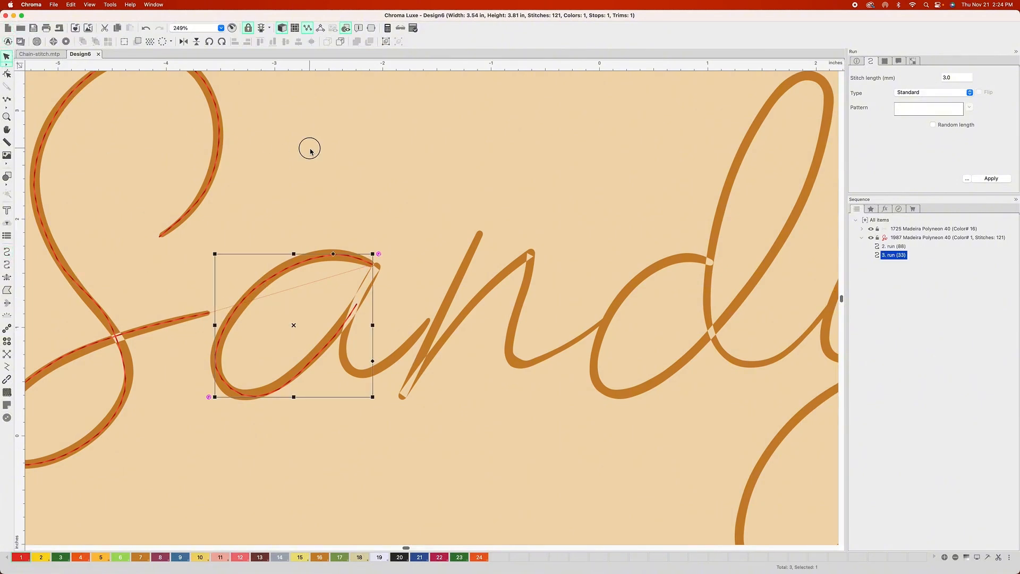
{"action": "left_click", "coordinate": [221, 153]}
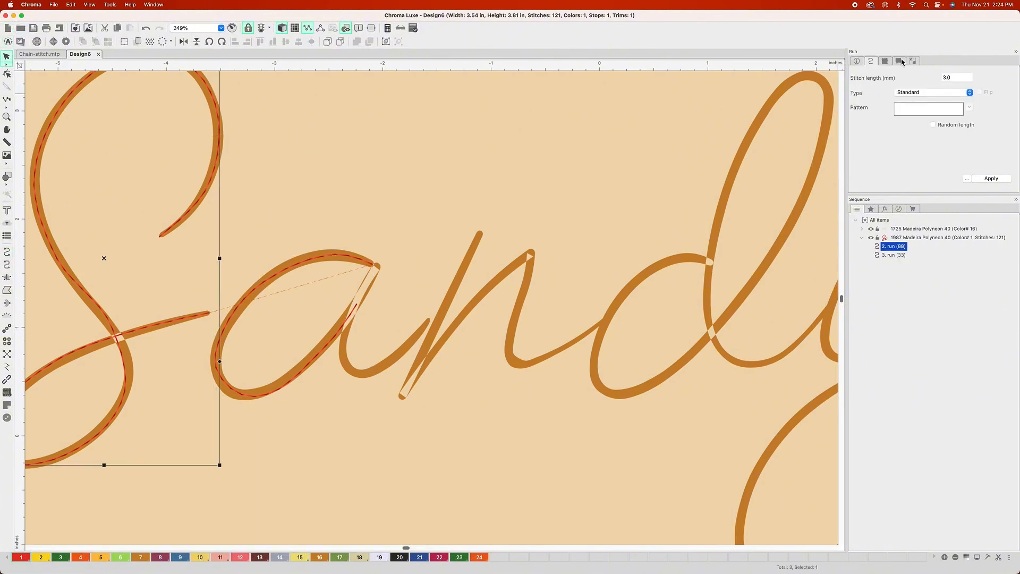
{"action": "left_click", "coordinate": [899, 61]}
{"action": "left_click", "coordinate": [934, 100]}
{"action": "left_click", "coordinate": [927, 117]}
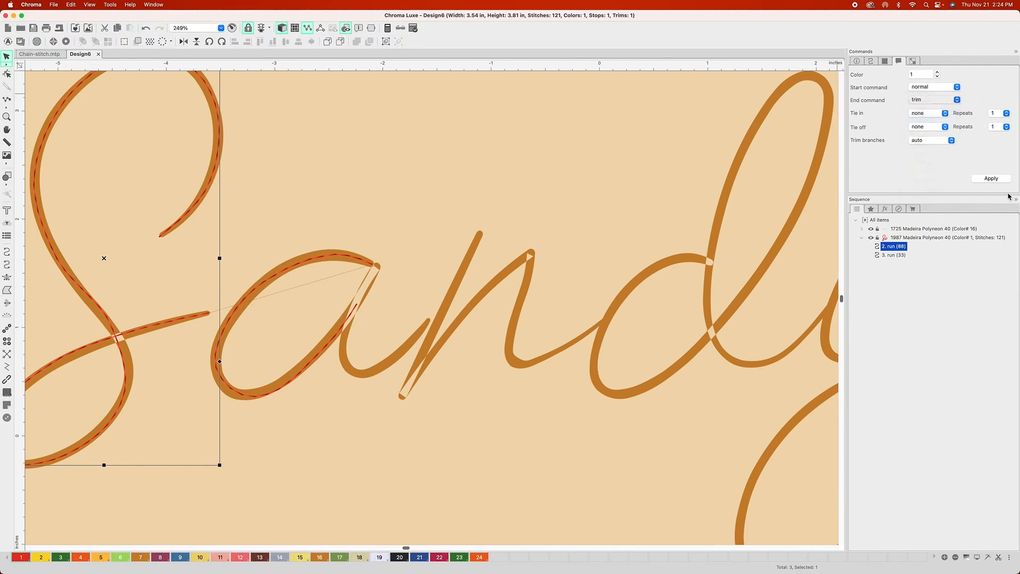
{"action": "left_click", "coordinate": [991, 178]}
{"action": "left_click", "coordinate": [365, 225]}
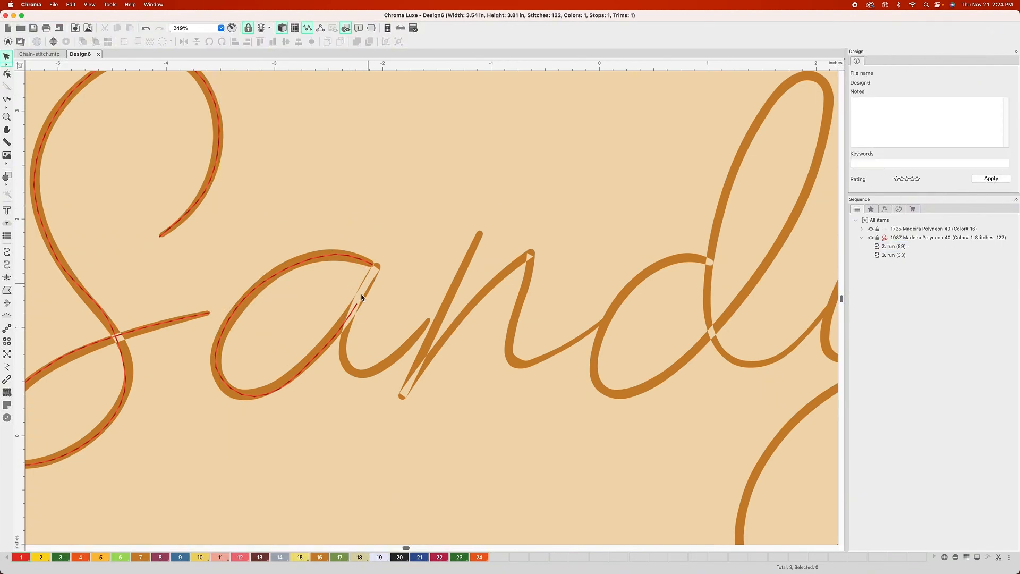
Trace the second letter's downstroke and connecting tail with another run, from the bowl's starting point to the third letter
{"action": "left_click", "coordinate": [373, 265]}
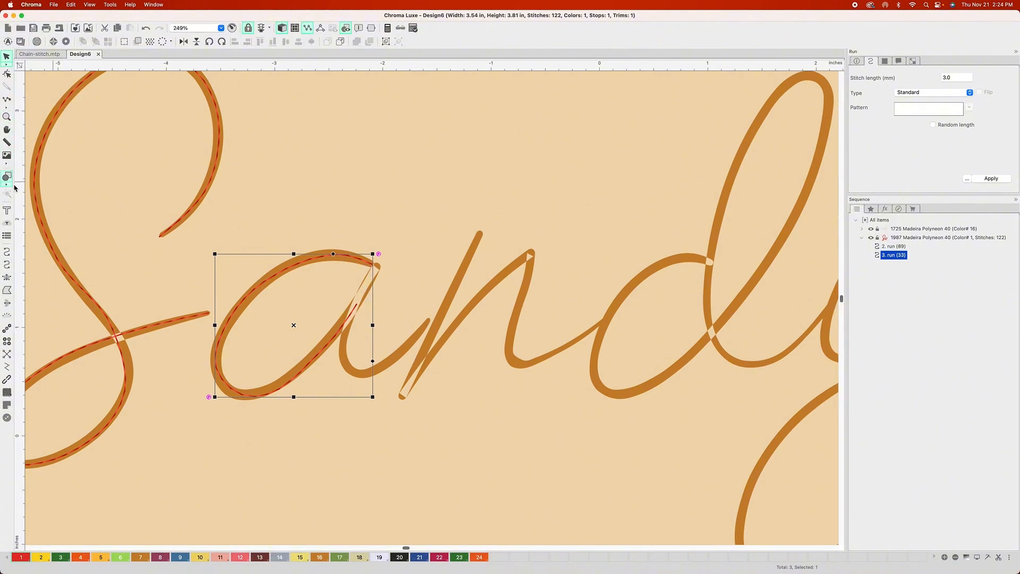
{"action": "left_click", "coordinate": [8, 252]}
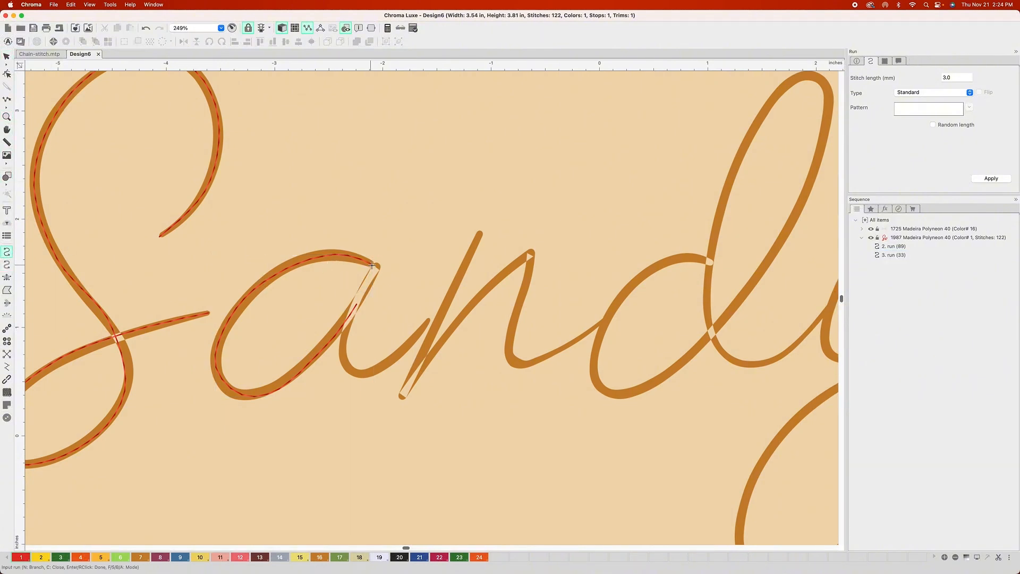
{"action": "left_click", "coordinate": [374, 264]}
{"action": "left_click", "coordinate": [350, 317]}
{"action": "left_click", "coordinate": [342, 357]}
{"action": "left_click", "coordinate": [396, 360]}
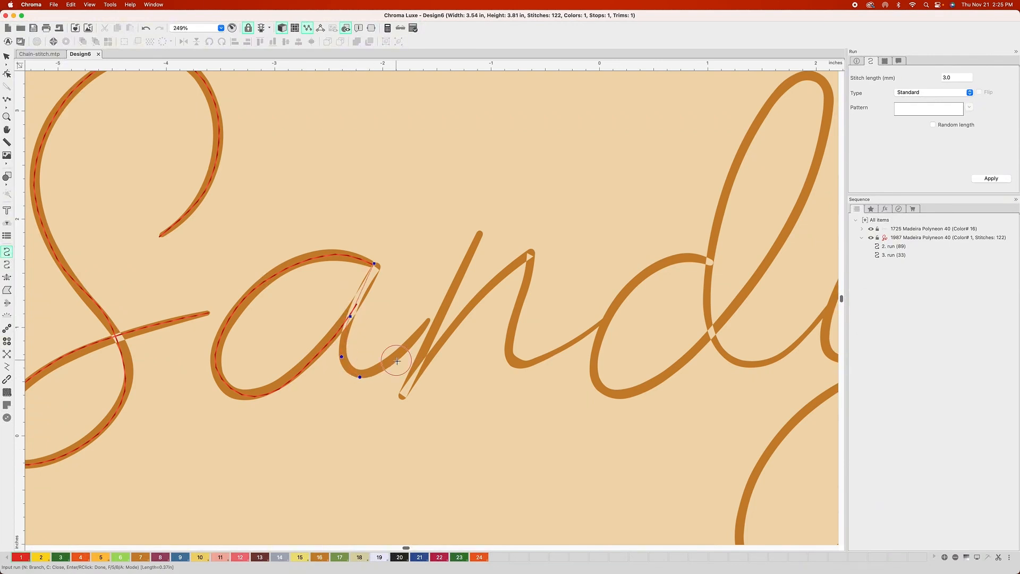
{"action": "left_click", "coordinate": [443, 313]}
{"action": "key", "text": "Return"}
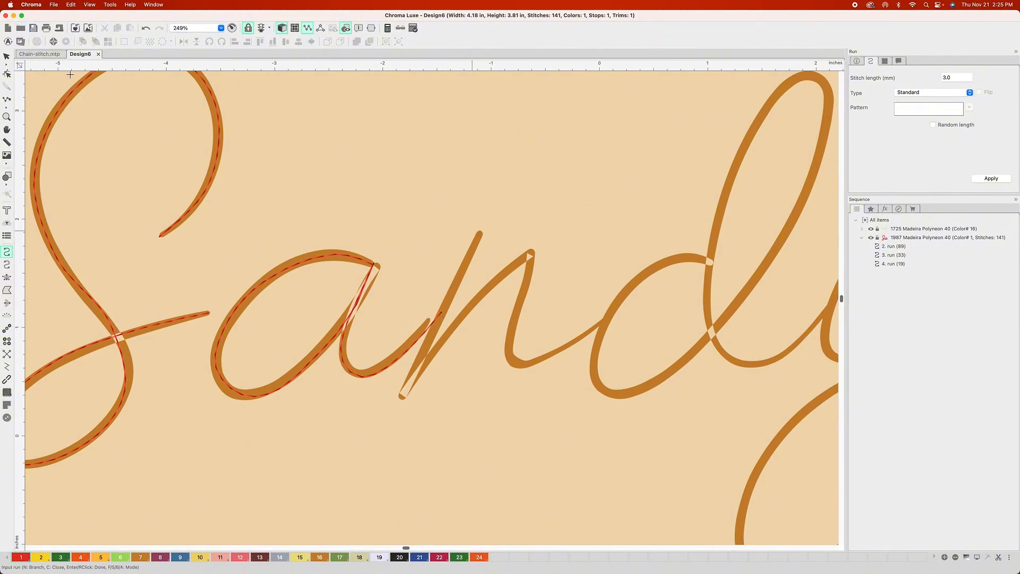
Set the end command of the run on the second letter's tail to trim
{"action": "left_click", "coordinate": [5, 55]}
{"action": "left_click", "coordinate": [426, 318]}
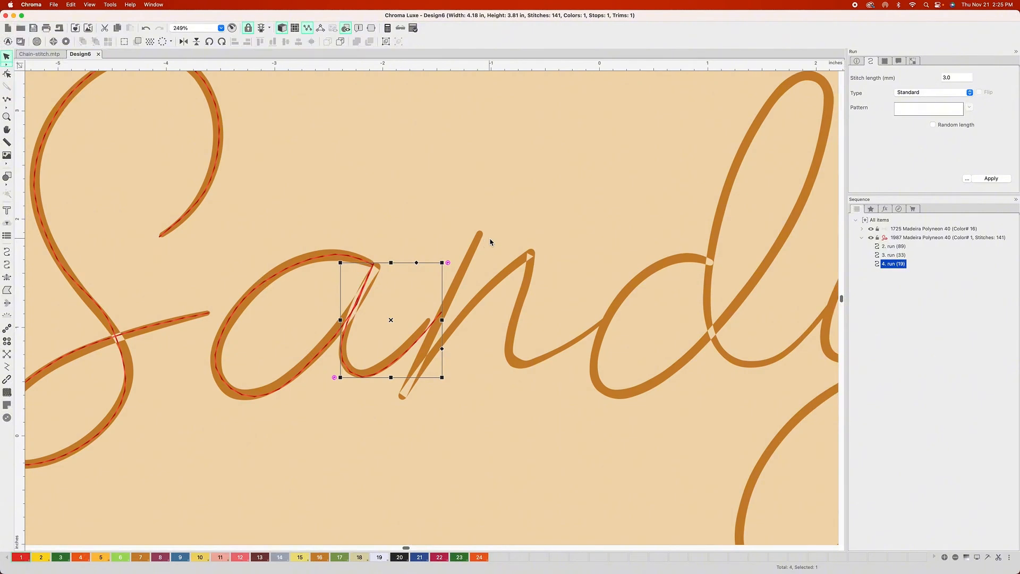
{"action": "scroll", "coordinate": [456, 275], "scroll_direction": "up", "scroll_amount": 2}
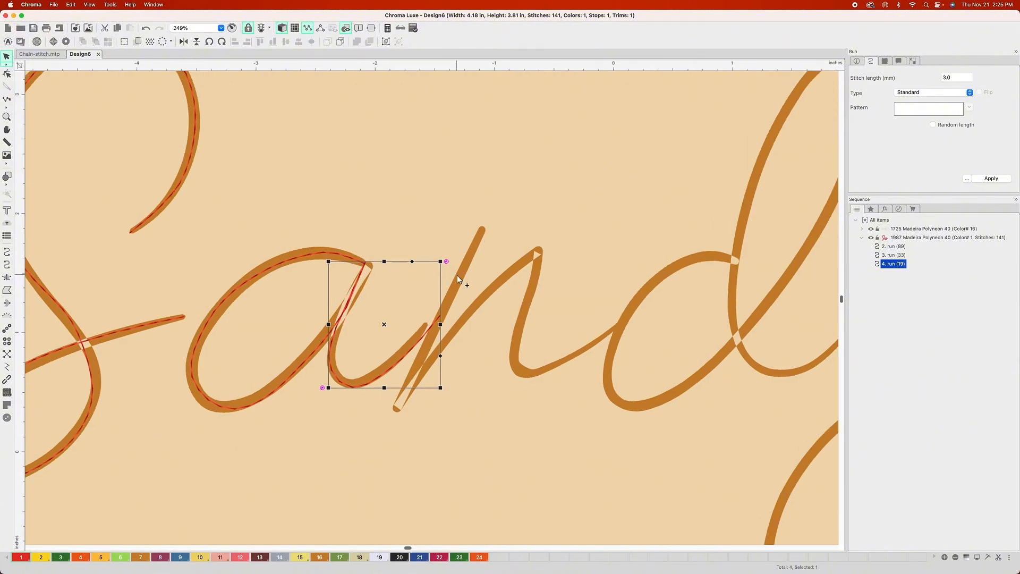
{"action": "left_click", "coordinate": [430, 393]}
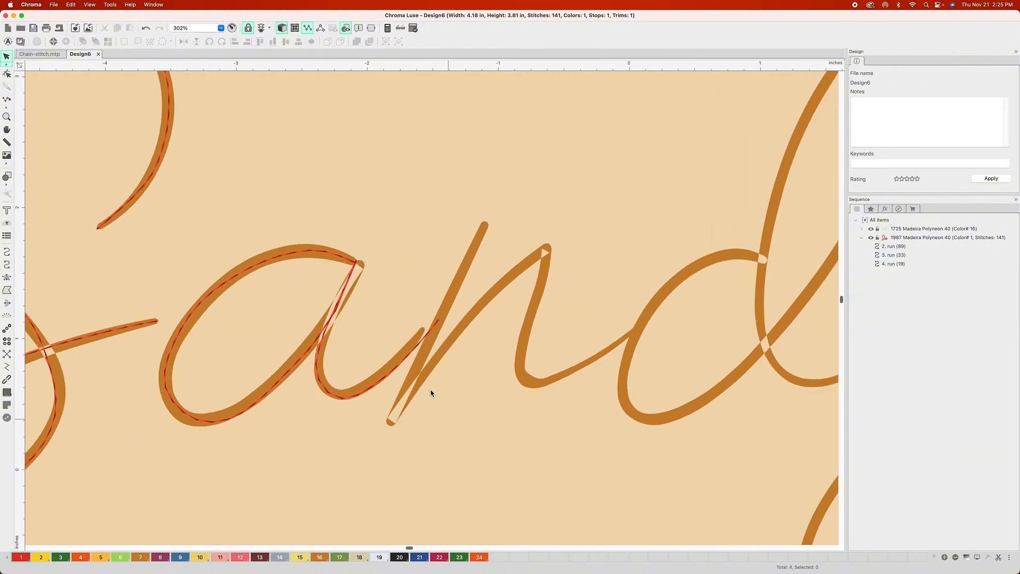
{"action": "left_click", "coordinate": [410, 357]}
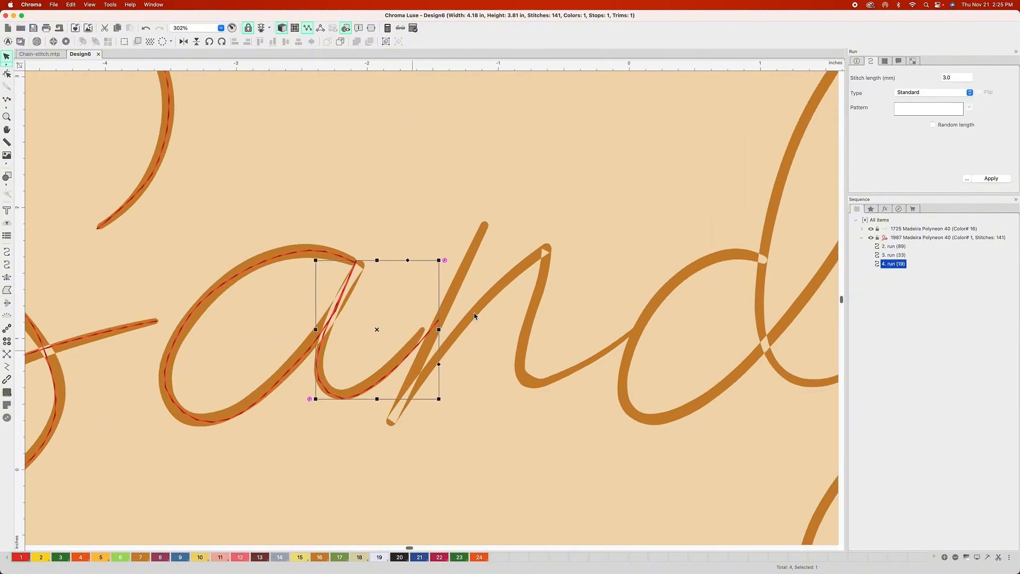
{"action": "left_click", "coordinate": [899, 61]}
{"action": "left_click", "coordinate": [927, 102]}
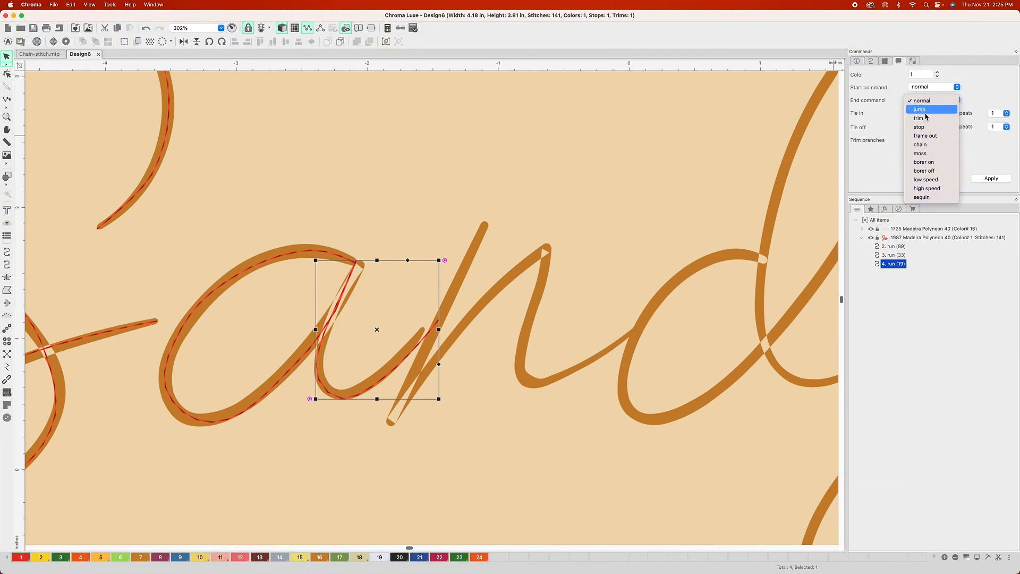
{"action": "left_click", "coordinate": [919, 118]}
{"action": "left_click", "coordinate": [991, 178]}
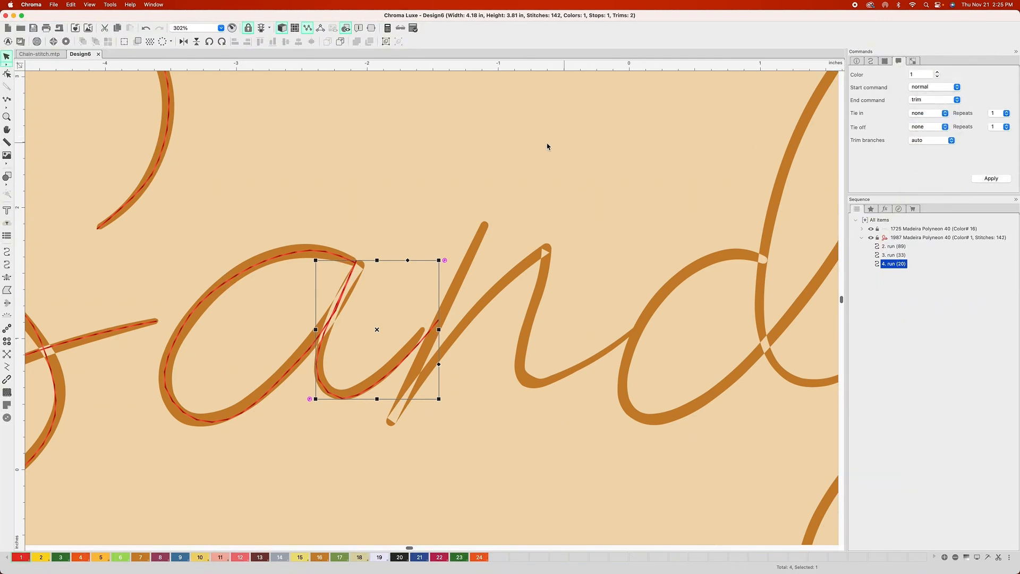
Trace the third letter with a run stitch, down its stem, over the arch and along the tail to the fourth letter
{"action": "left_click", "coordinate": [8, 253]}
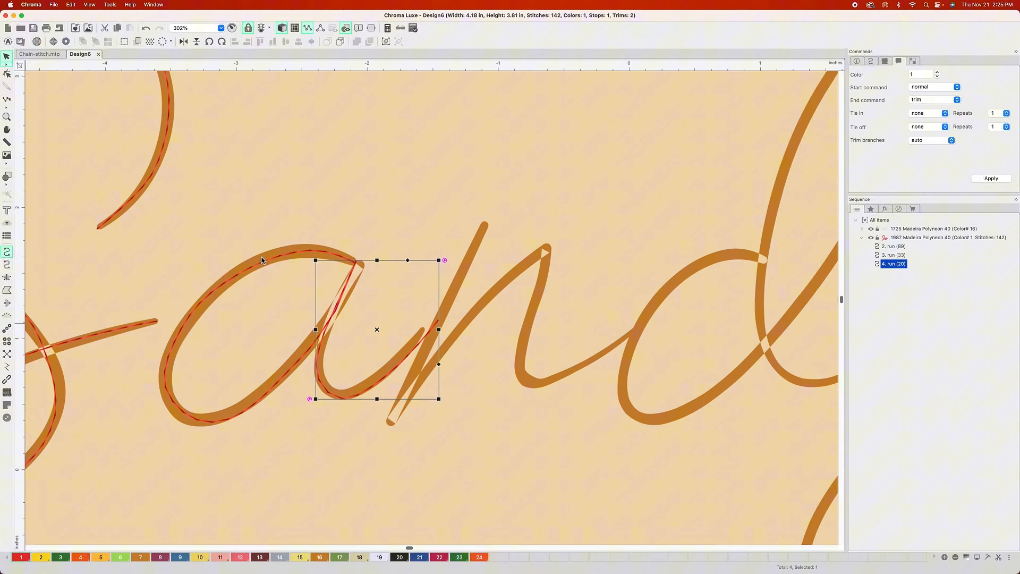
{"action": "left_click", "coordinate": [484, 225]}
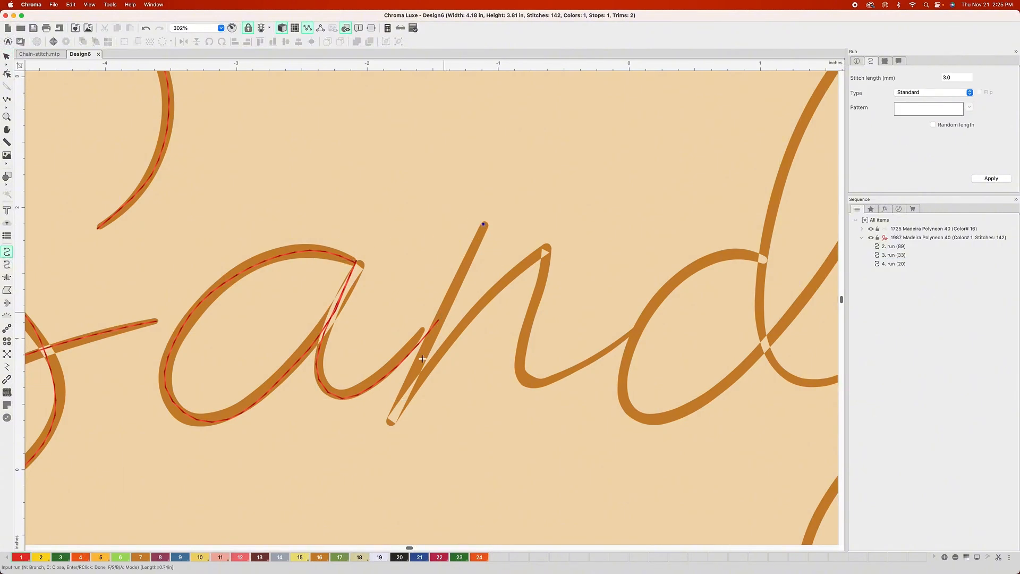
{"action": "left_click", "coordinate": [391, 418]}
{"action": "left_click", "coordinate": [519, 256]}
{"action": "left_click", "coordinate": [542, 251]}
{"action": "left_click", "coordinate": [546, 291]}
{"action": "left_click", "coordinate": [528, 348]}
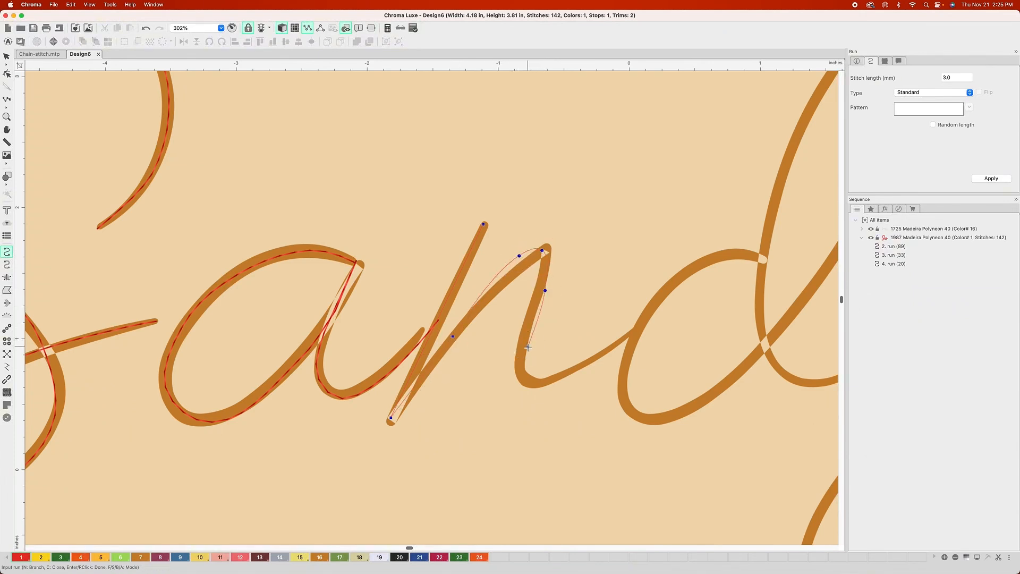
{"action": "left_click", "coordinate": [525, 376]}
{"action": "left_click", "coordinate": [542, 391]}
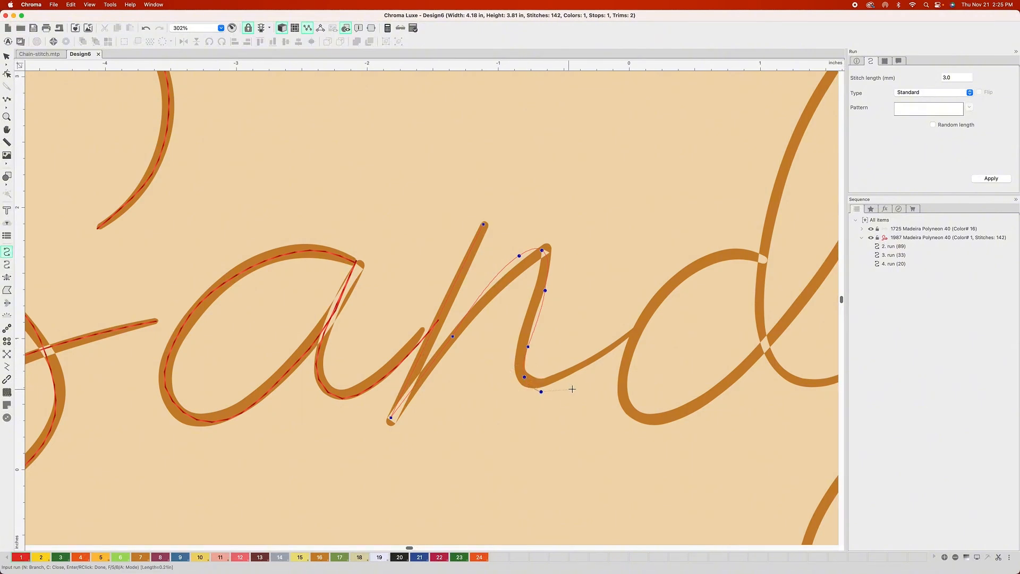
{"action": "left_click", "coordinate": [640, 332]}
{"action": "key", "text": "Return"}
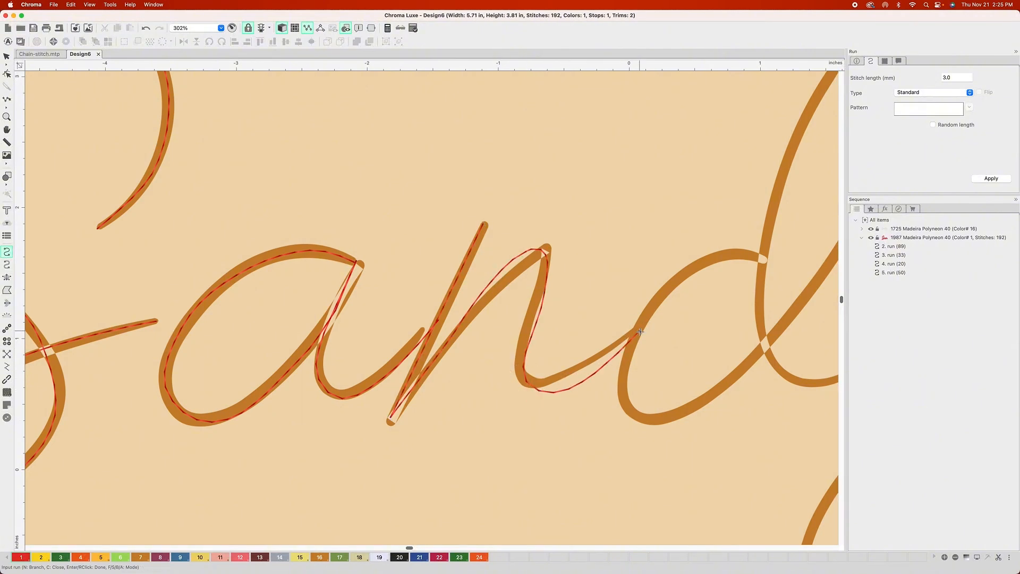
Set the end command of the third letter's run to trim
{"action": "scroll", "coordinate": [525, 341], "scroll_direction": "down", "scroll_amount": 5}
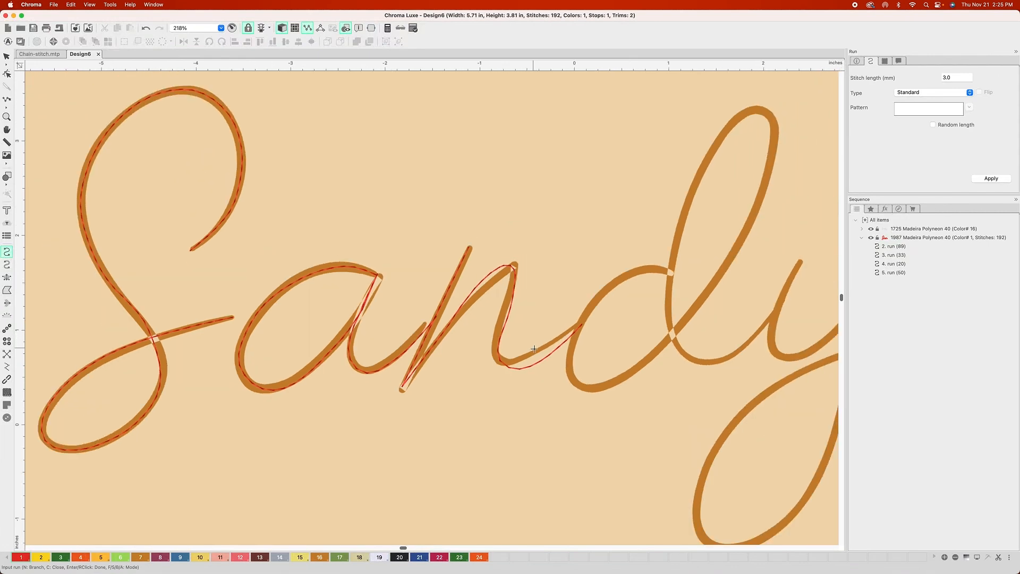
{"action": "left_click_drag", "start_coordinate": [545, 307], "coordinate": [437, 263]}
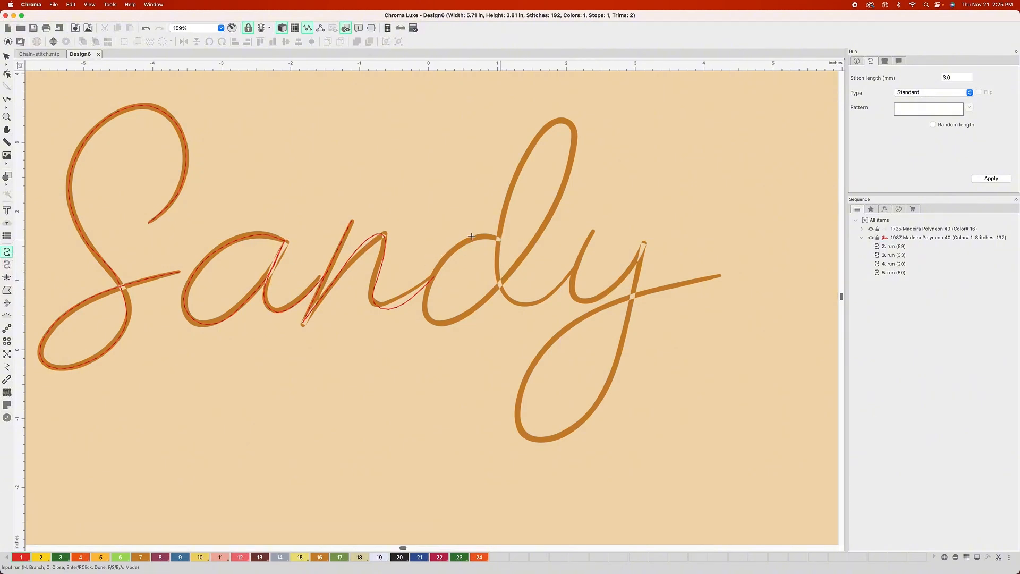
{"action": "left_click", "coordinate": [6, 57]}
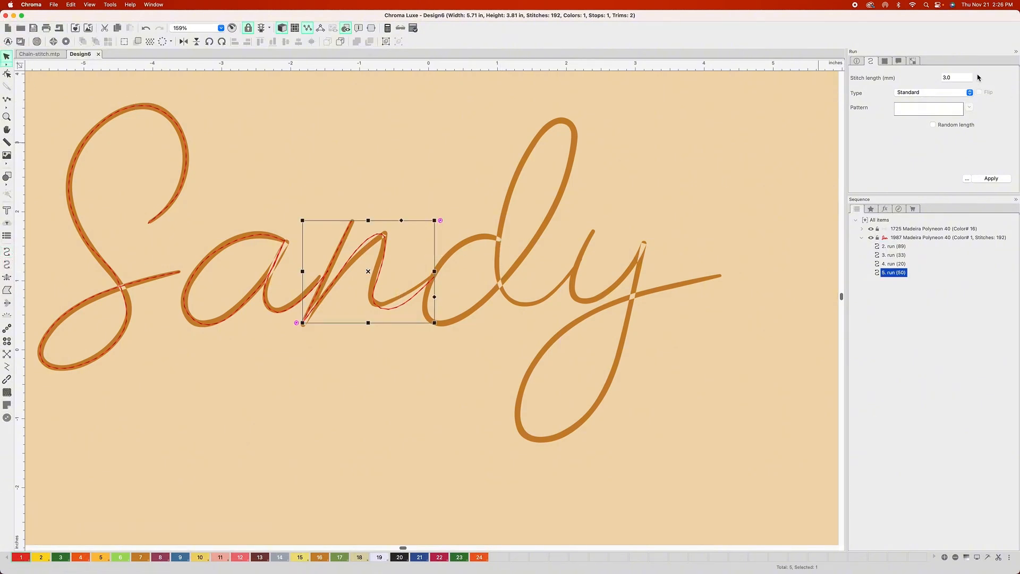
{"action": "left_click", "coordinate": [898, 60]}
{"action": "left_click", "coordinate": [933, 100]}
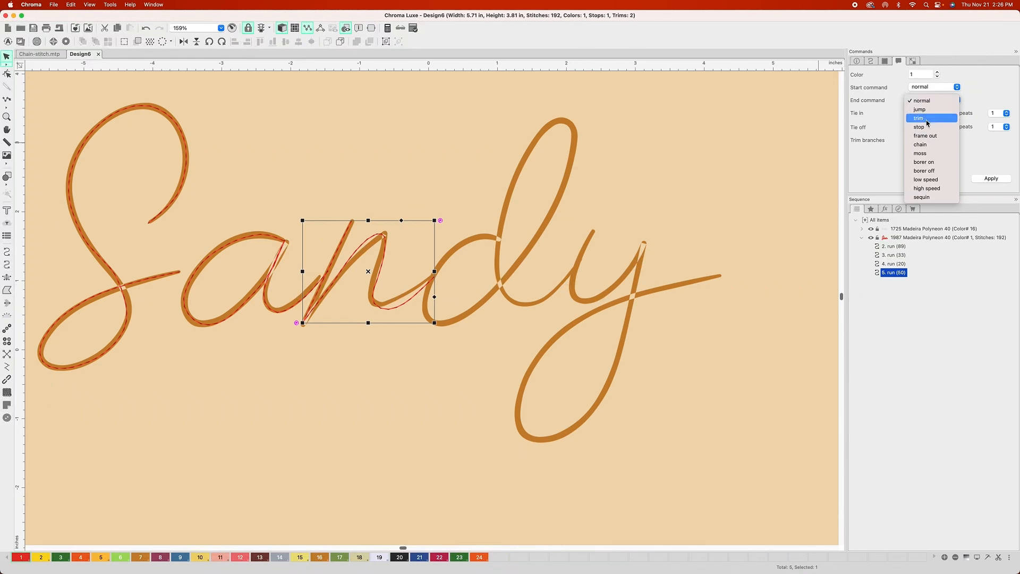
{"action": "left_click", "coordinate": [924, 118]}
{"action": "left_click", "coordinate": [1002, 180]}
Begin a run stitch around the fourth letter's bowl, from its junction with the stem down and back up to the stem crossing
{"action": "scroll", "coordinate": [465, 258], "scroll_direction": "up", "scroll_amount": 4}
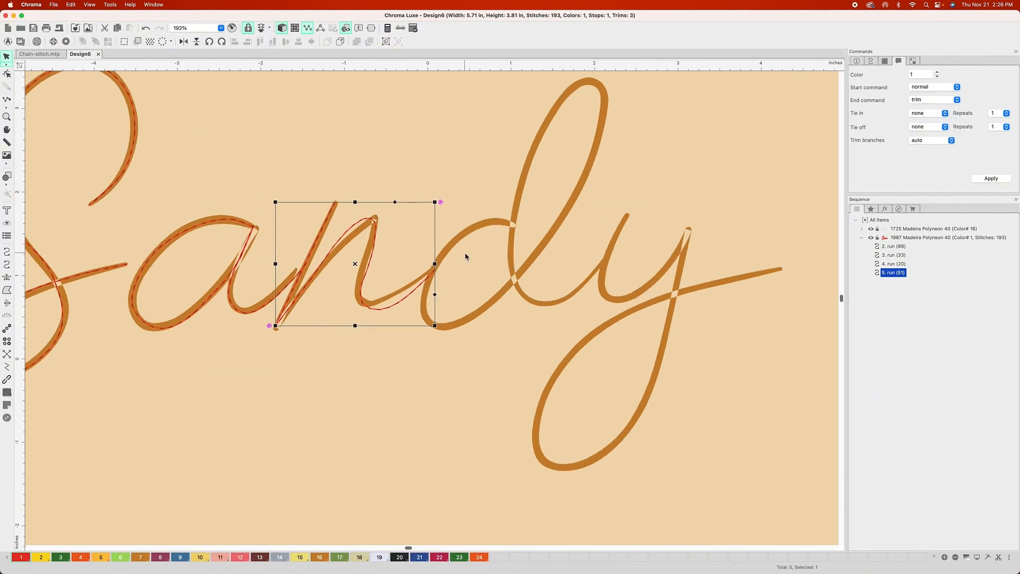
{"action": "left_click", "coordinate": [6, 253]}
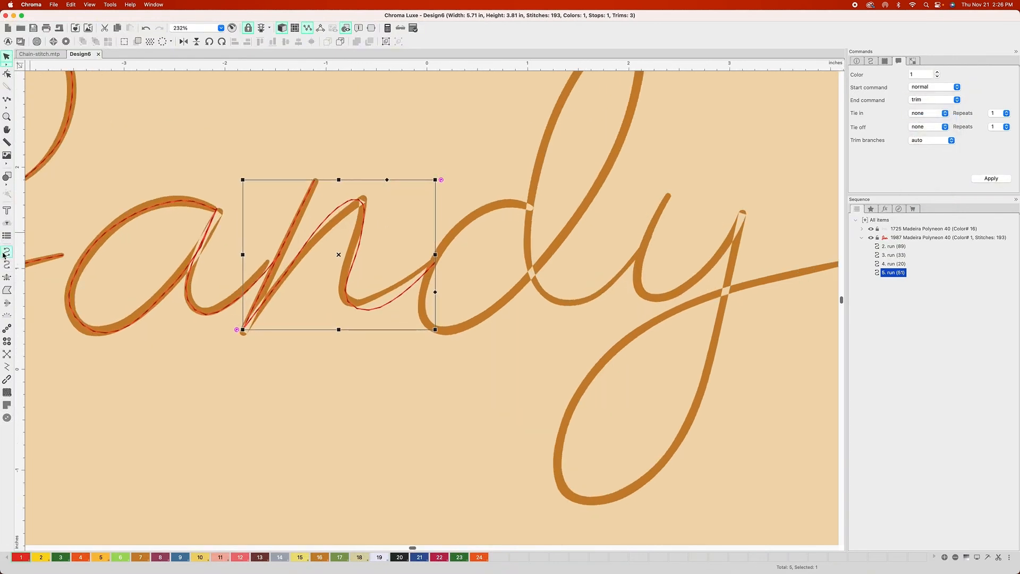
{"action": "left_click", "coordinate": [533, 209]}
{"action": "left_click", "coordinate": [502, 204]}
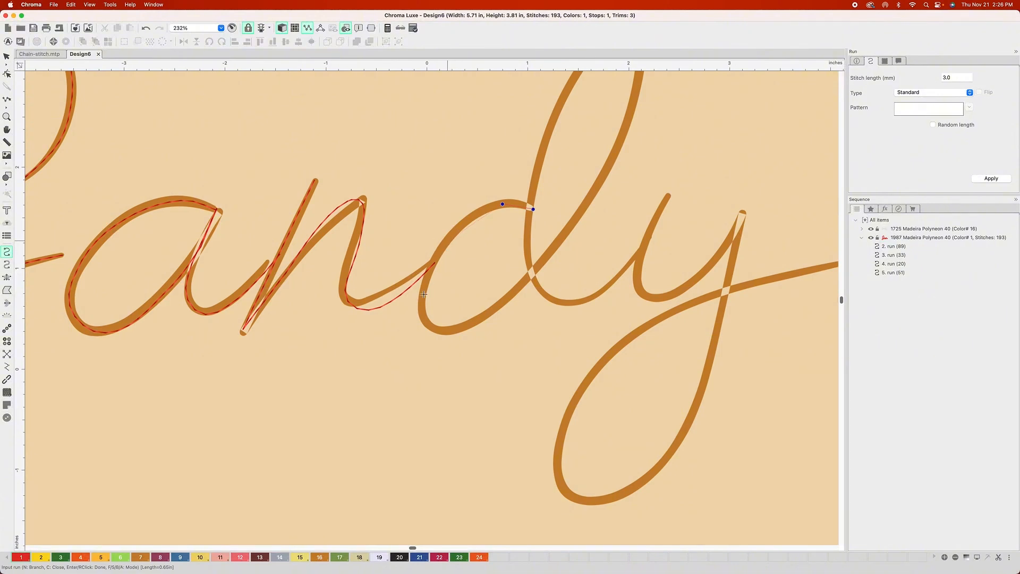
{"action": "left_click", "coordinate": [447, 241]}
{"action": "left_click", "coordinate": [435, 329]}
{"action": "left_click", "coordinate": [473, 322]}
{"action": "left_click", "coordinate": [518, 287]}
{"action": "left_click_drag", "start_coordinate": [519, 287], "coordinate": [434, 380]}
{"action": "left_click", "coordinate": [487, 374]}
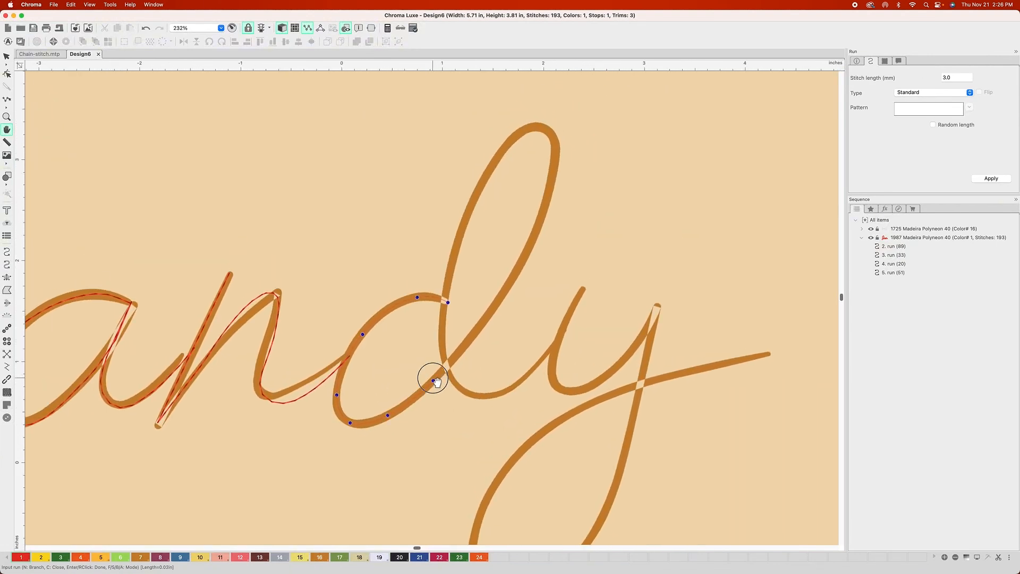
{"action": "key", "text": "space"}
Continue the run up around the fourth letter's tall loop, down its stem and along the tail to the last letter
{"action": "left_click", "coordinate": [496, 301]}
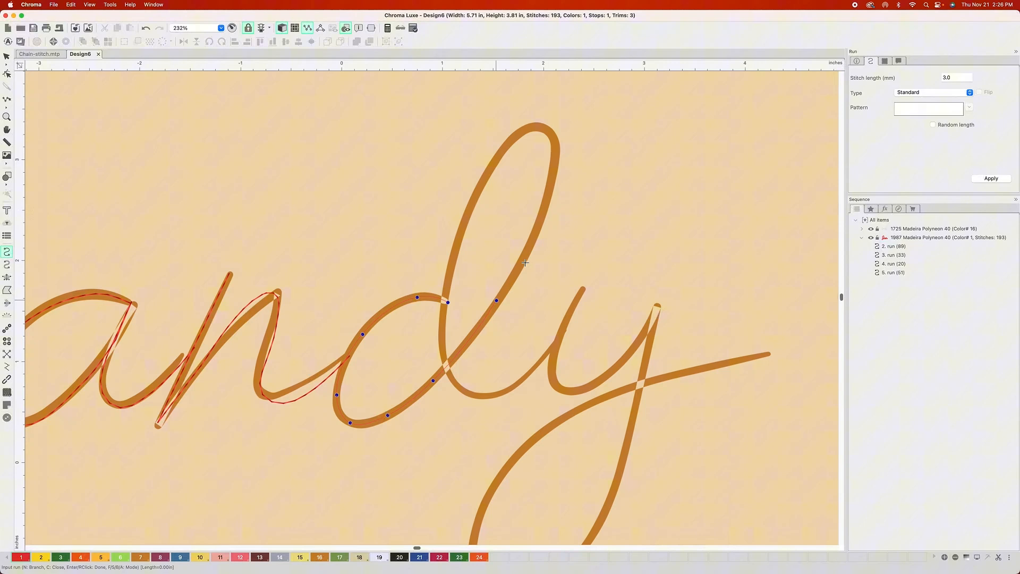
{"action": "left_click", "coordinate": [550, 187]}
{"action": "left_click", "coordinate": [553, 142]}
{"action": "left_click", "coordinate": [546, 130]}
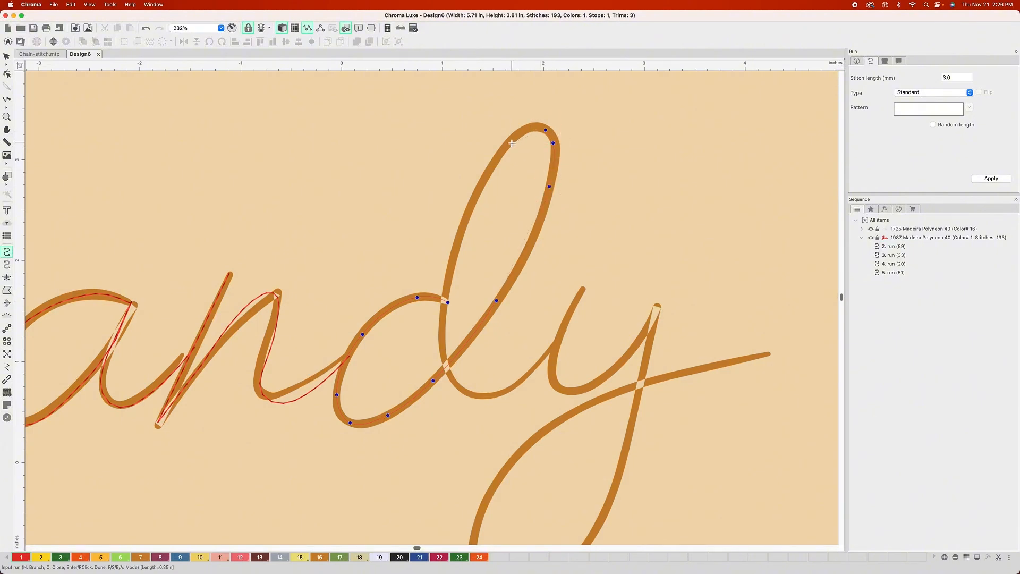
{"action": "left_click", "coordinate": [450, 268]}
{"action": "left_click", "coordinate": [442, 345]}
{"action": "left_click", "coordinate": [461, 392]}
{"action": "left_click", "coordinate": [500, 396]}
{"action": "left_click", "coordinate": [544, 358]}
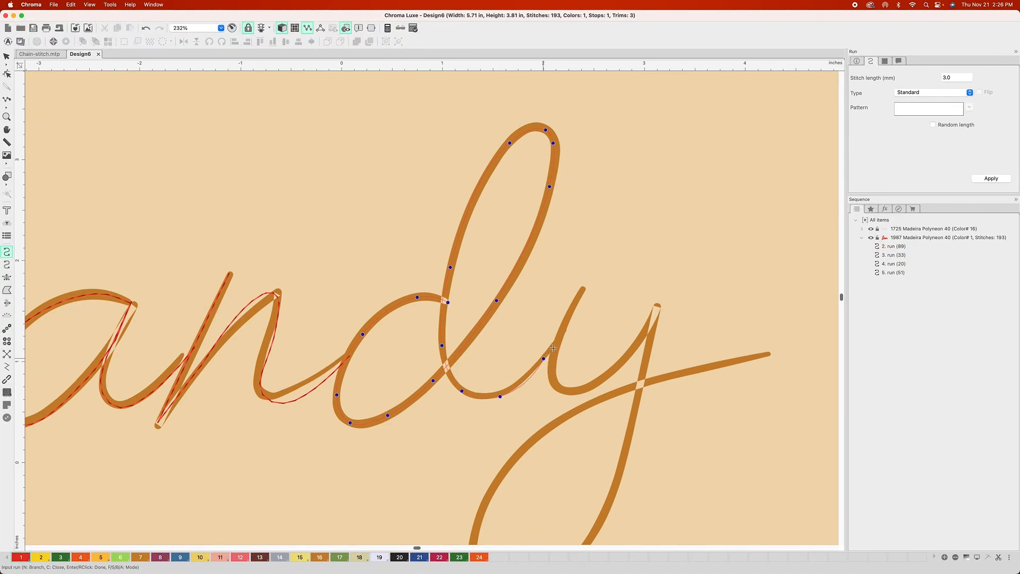
{"action": "left_click", "coordinate": [568, 320]}
{"action": "key", "text": "Return"}
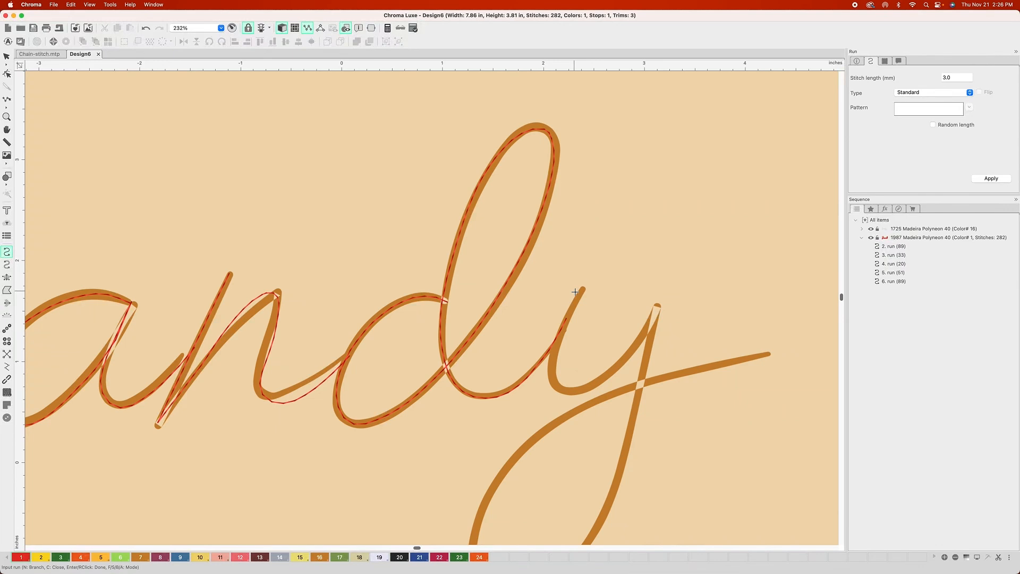
Trace the last letter's cup with a run stitch, from its upper start down and up to the top of the descender
{"action": "left_click", "coordinate": [556, 348]}
{"action": "left_click", "coordinate": [554, 377]}
{"action": "left_click", "coordinate": [627, 360]}
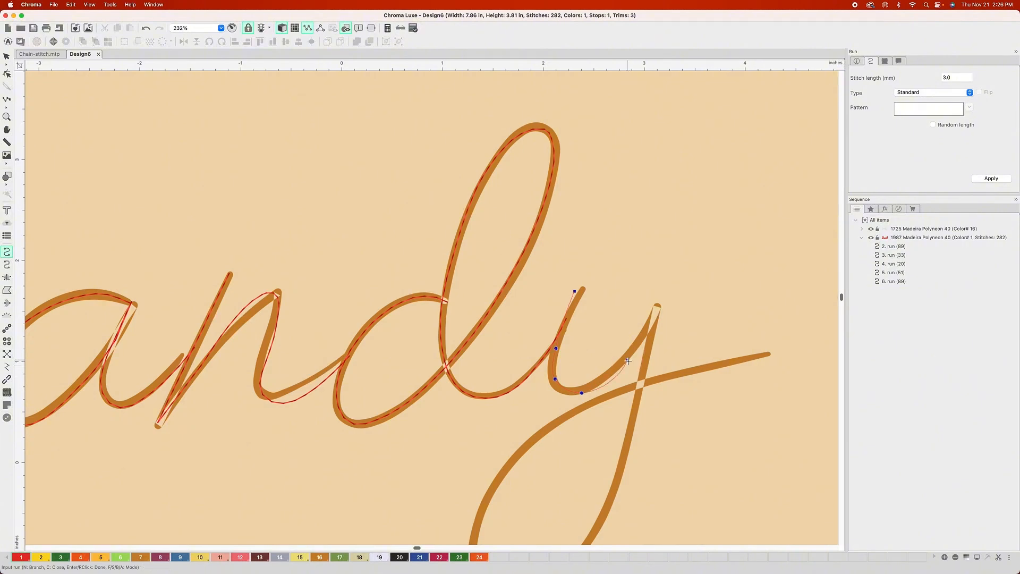
{"action": "left_click", "coordinate": [657, 309]}
{"action": "key", "text": "Return"}
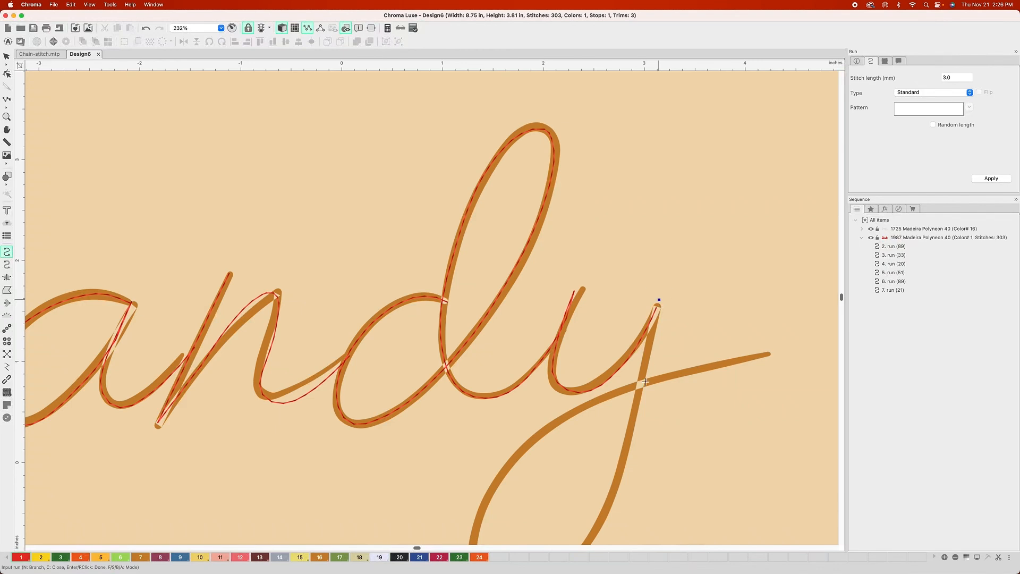
Trace the last letter's descender with another run, down from its top, around the lower loop and out past the tail
{"action": "left_click", "coordinate": [632, 425]}
{"action": "left_click_drag", "start_coordinate": [629, 401], "coordinate": [628, 272]}
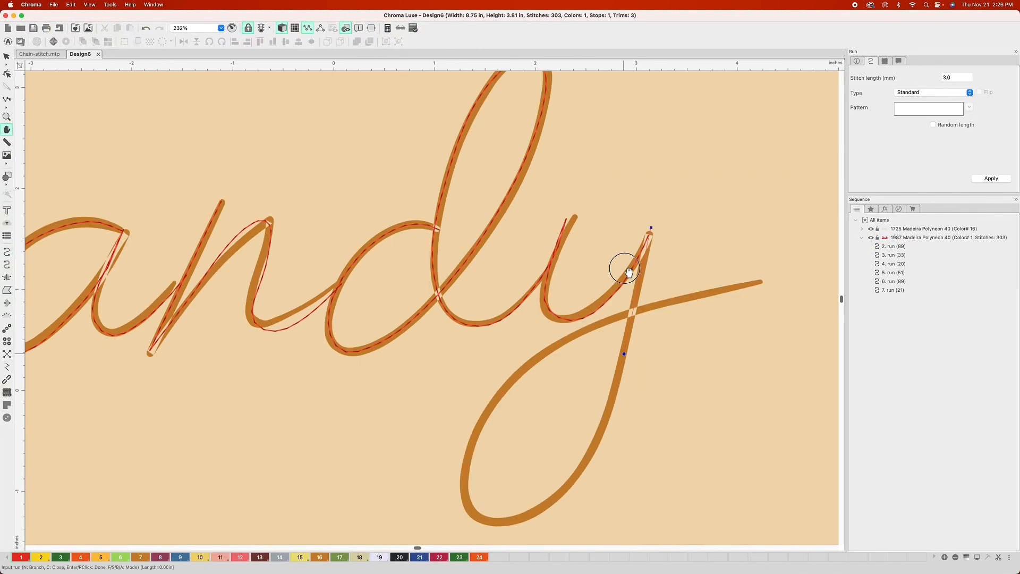
{"action": "scroll", "coordinate": [629, 272], "scroll_direction": "down", "scroll_amount": 3}
{"action": "left_click", "coordinate": [592, 367]}
{"action": "left_click", "coordinate": [541, 423]}
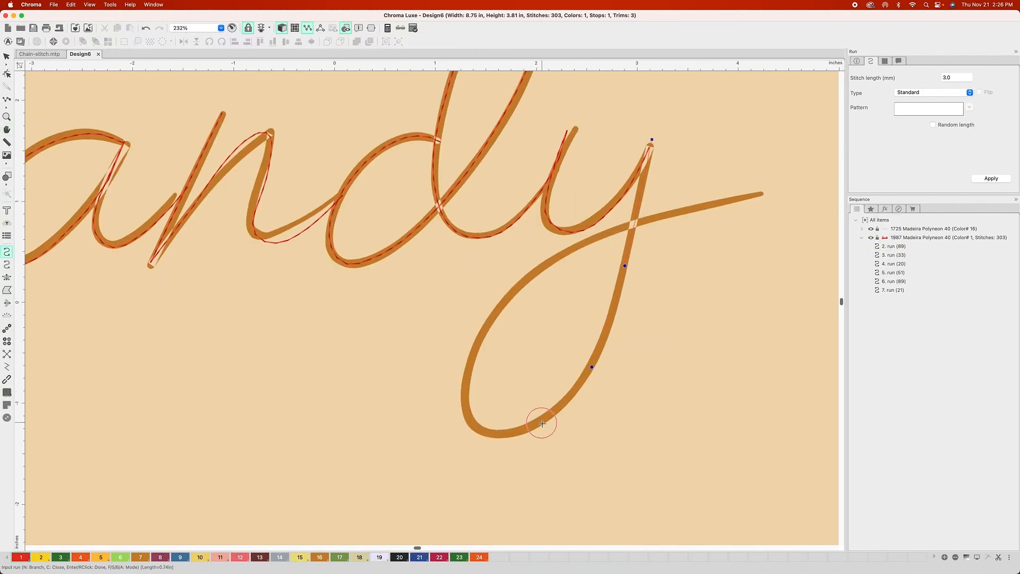
{"action": "left_click", "coordinate": [500, 436]}
{"action": "left_click", "coordinate": [469, 418]}
{"action": "left_click", "coordinate": [475, 350]}
{"action": "left_click", "coordinate": [532, 278]}
{"action": "left_click", "coordinate": [611, 245]}
{"action": "left_click", "coordinate": [772, 241]}
{"action": "key", "text": "Return"}
Delete the original lettering artwork in thread 1725 that served as the tracing guide
{"action": "scroll", "coordinate": [644, 240], "scroll_direction": "down", "scroll_amount": 10}
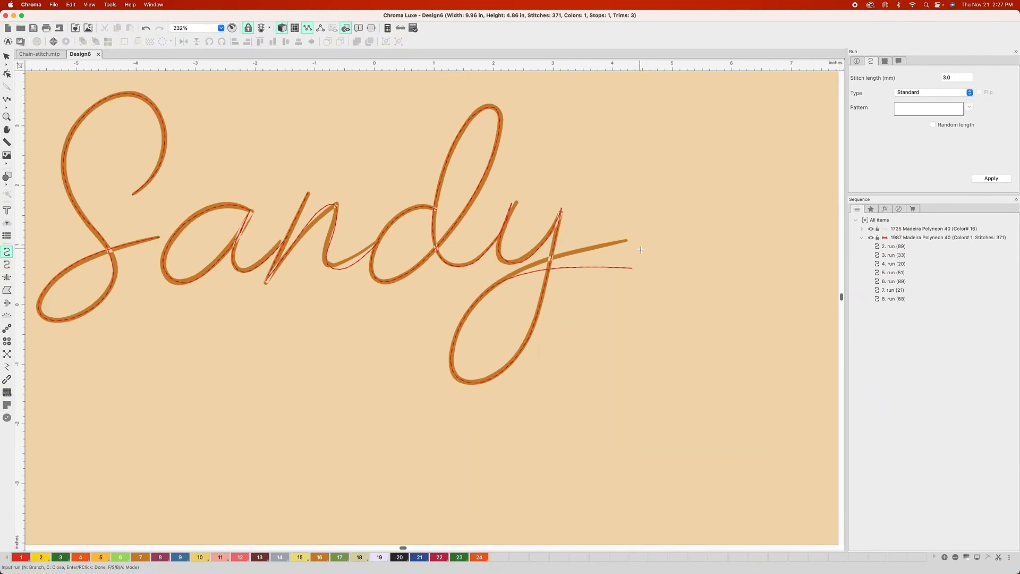
{"action": "left_click", "coordinate": [6, 56]}
{"action": "left_click", "coordinate": [479, 270]}
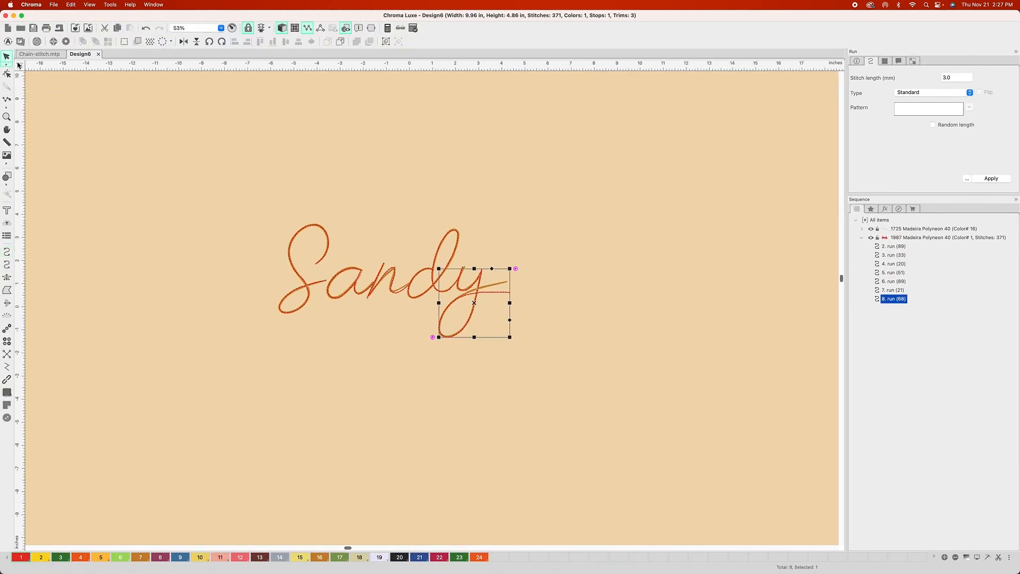
{"action": "scroll", "coordinate": [504, 278], "scroll_direction": "up", "scroll_amount": 2}
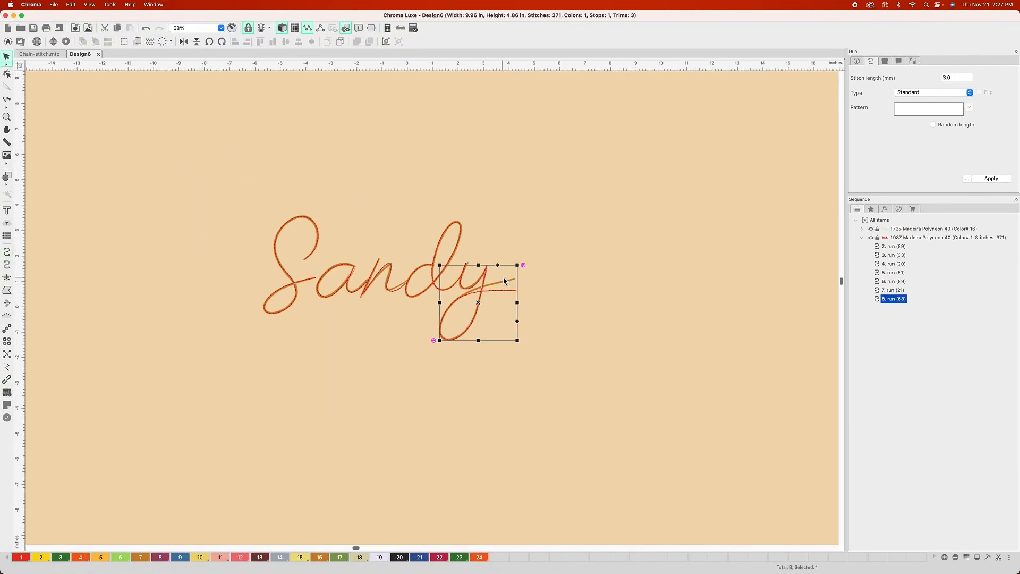
{"action": "left_click", "coordinate": [906, 229]}
{"action": "key", "text": "Delete"}
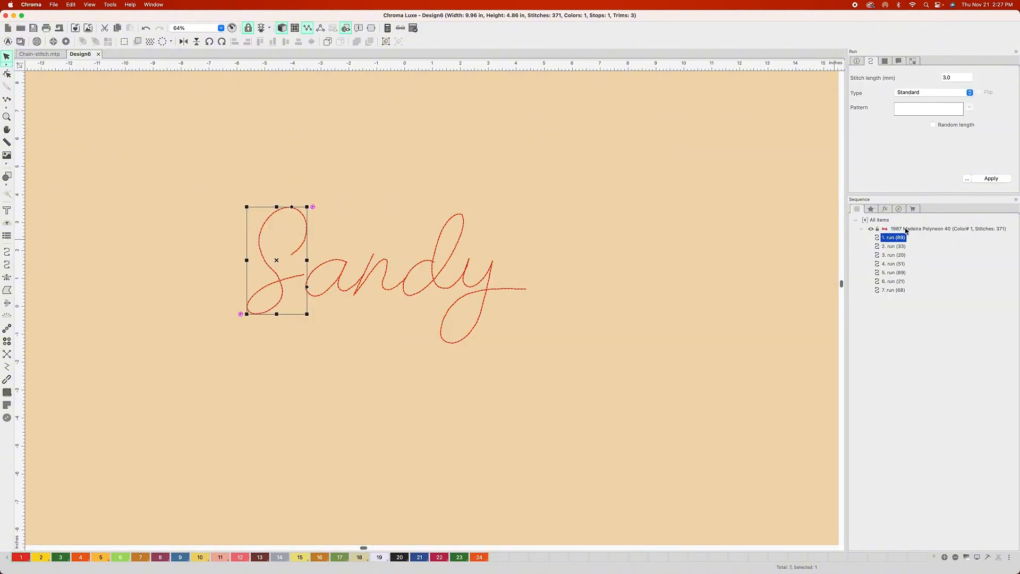
Select all the traced letter runs and recolor them with thread color 18
{"action": "scroll", "coordinate": [435, 226], "scroll_direction": "up", "scroll_amount": 1}
{"action": "left_click_drag", "start_coordinate": [116, 125], "coordinate": [595, 407]}
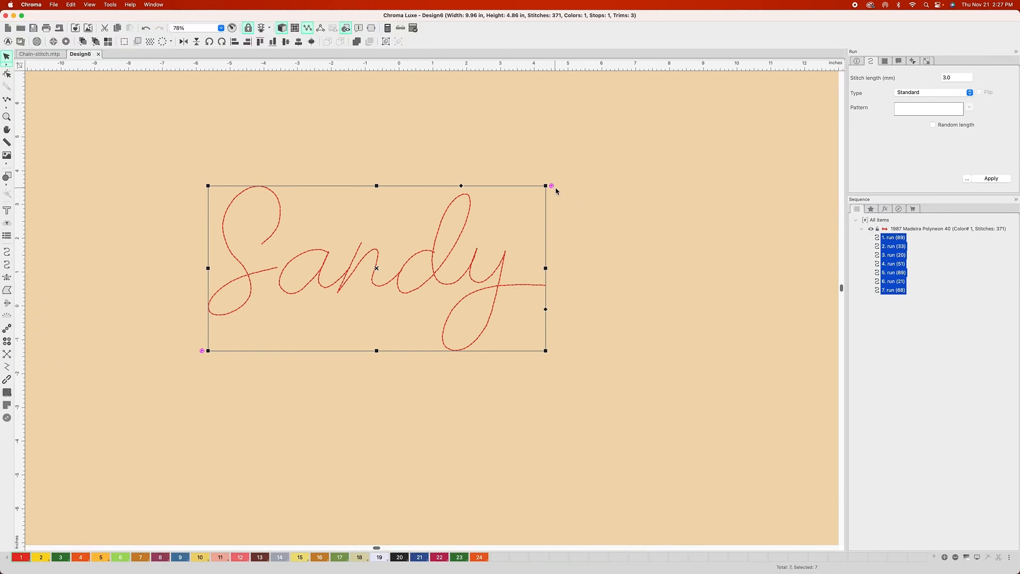
{"action": "left_click_drag", "start_coordinate": [553, 186], "coordinate": [445, 507]}
{"action": "left_click", "coordinate": [356, 559]}
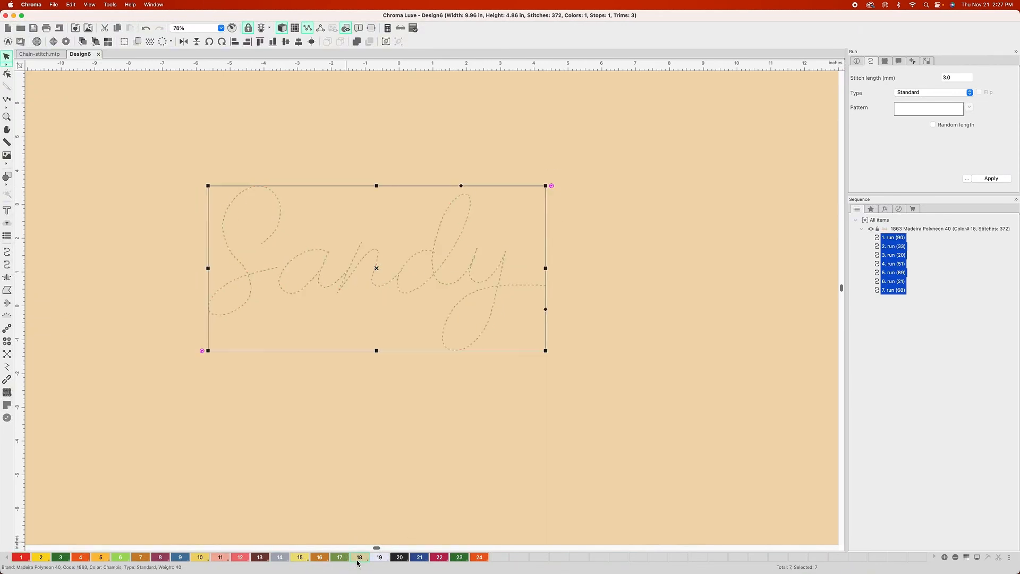
Change the selected runs to the Motif type with the Chain-stitch pattern
{"action": "left_click", "coordinate": [970, 93]}
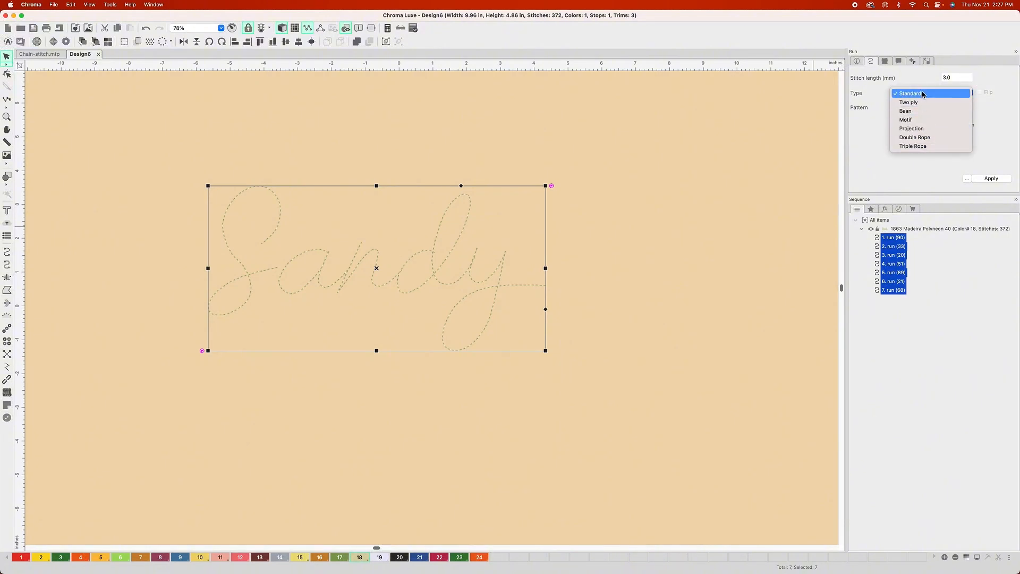
{"action": "left_click", "coordinate": [918, 124]}
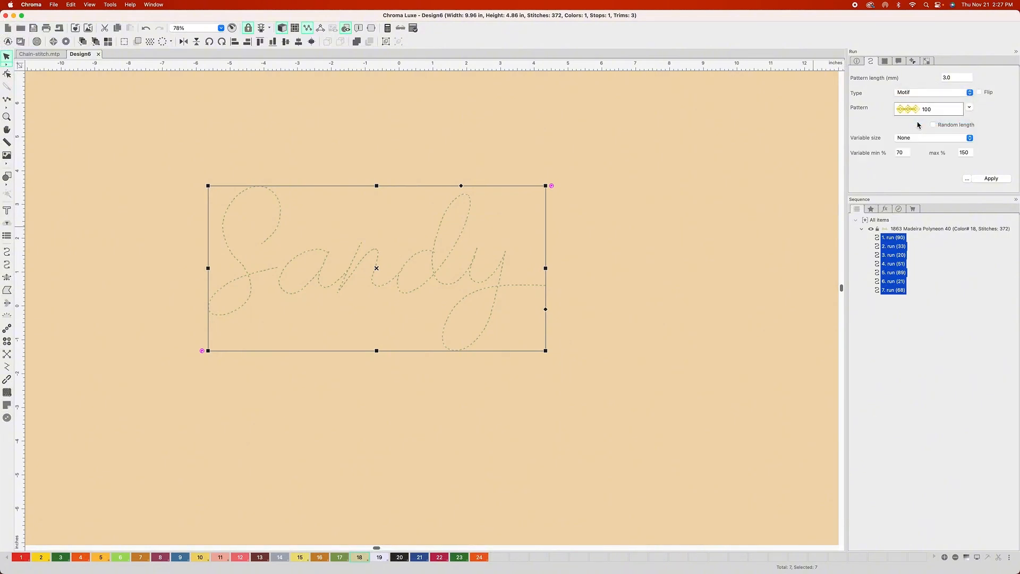
{"action": "left_click", "coordinate": [969, 109]}
{"action": "scroll", "coordinate": [950, 261], "scroll_direction": "down", "scroll_amount": 10}
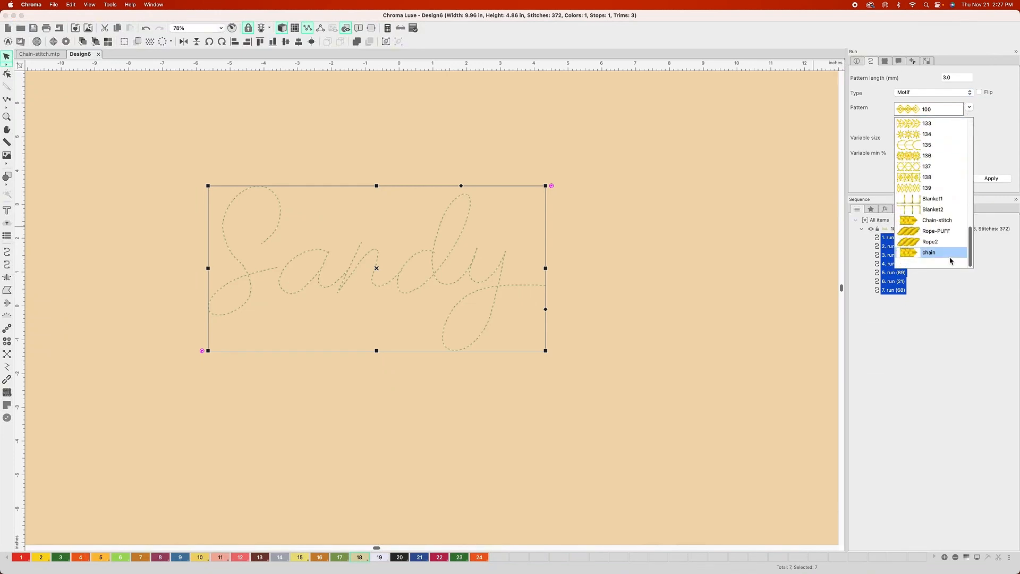
{"action": "left_click", "coordinate": [952, 221]}
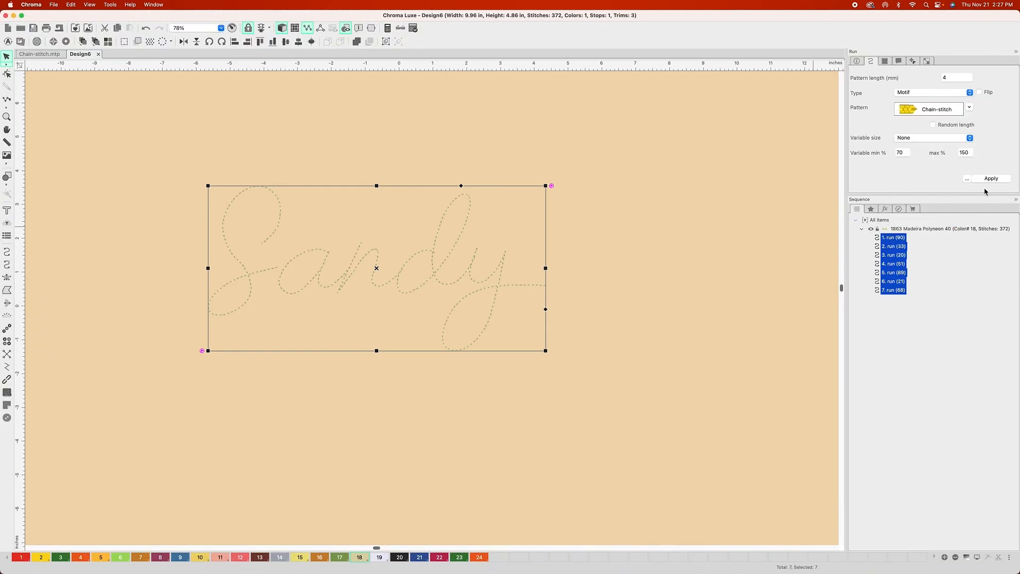
{"action": "left_click", "coordinate": [1001, 182]}
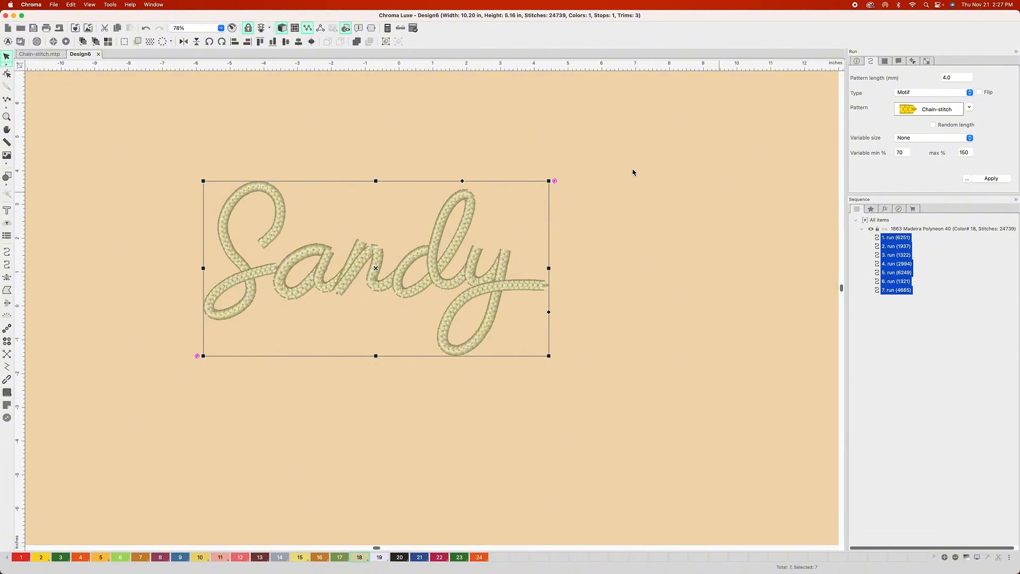
Set the pattern length of all the letter runs to 2.0 mm and deselect them
{"action": "double_click", "coordinate": [956, 77]}
{"action": "type", "text": "2"}
{"action": "key", "text": "Return"}
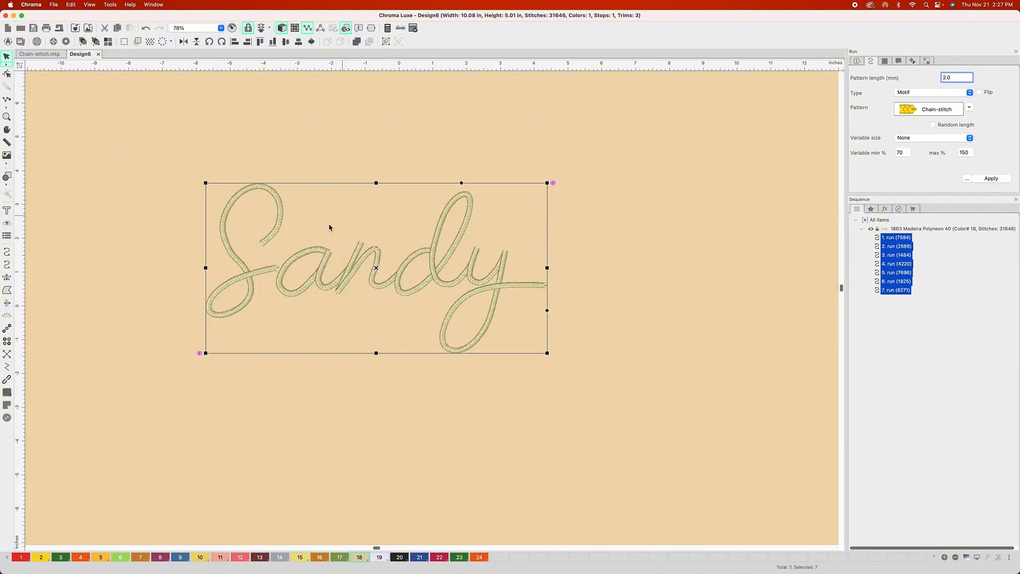
{"action": "scroll", "coordinate": [500, 267], "scroll_direction": "up", "scroll_amount": 6}
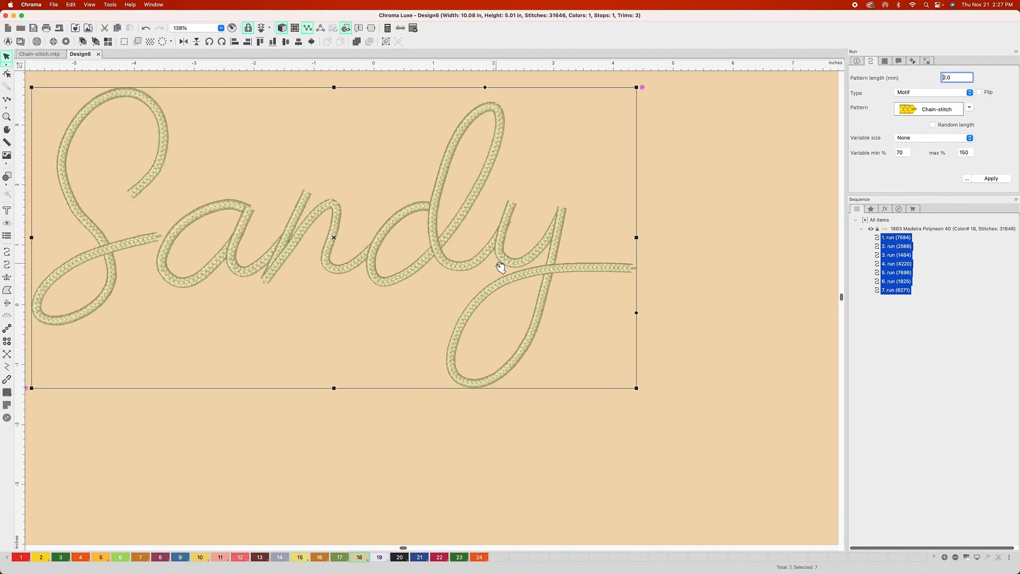
{"action": "left_click", "coordinate": [231, 366]}
{"action": "key", "text": "space"}
{"action": "left_click_drag", "start_coordinate": [251, 319], "coordinate": [327, 349]}
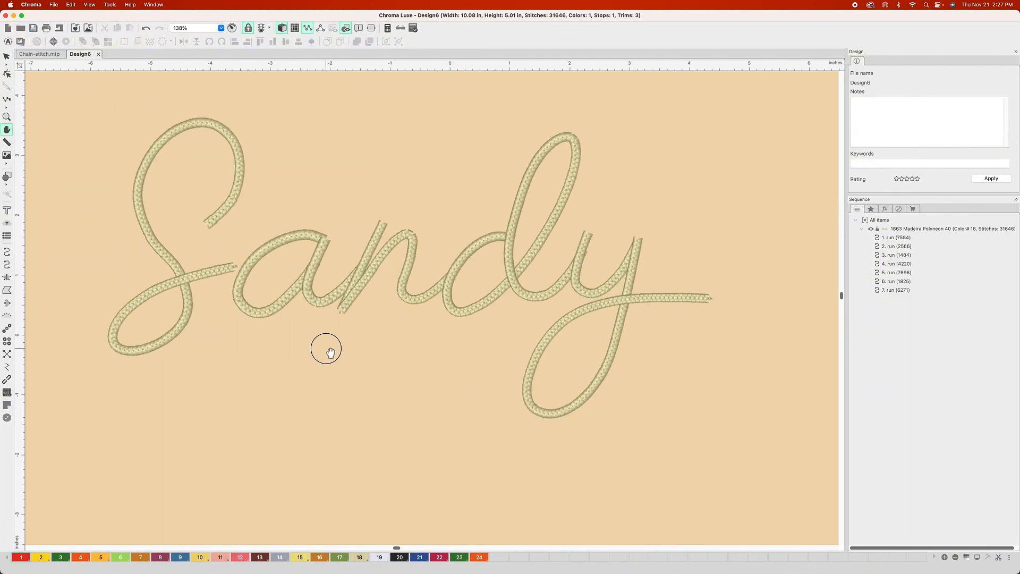
Extend the end point of the first letter's run so its tail meets the second letter's bowl
{"action": "left_click", "coordinate": [8, 74]}
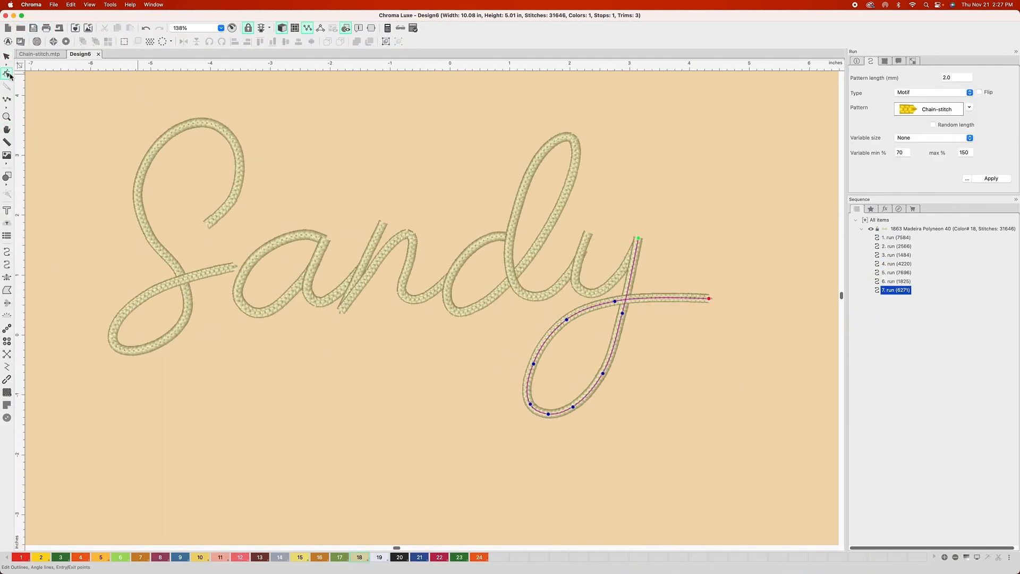
{"action": "scroll", "coordinate": [285, 258], "scroll_direction": "up", "scroll_amount": 2}
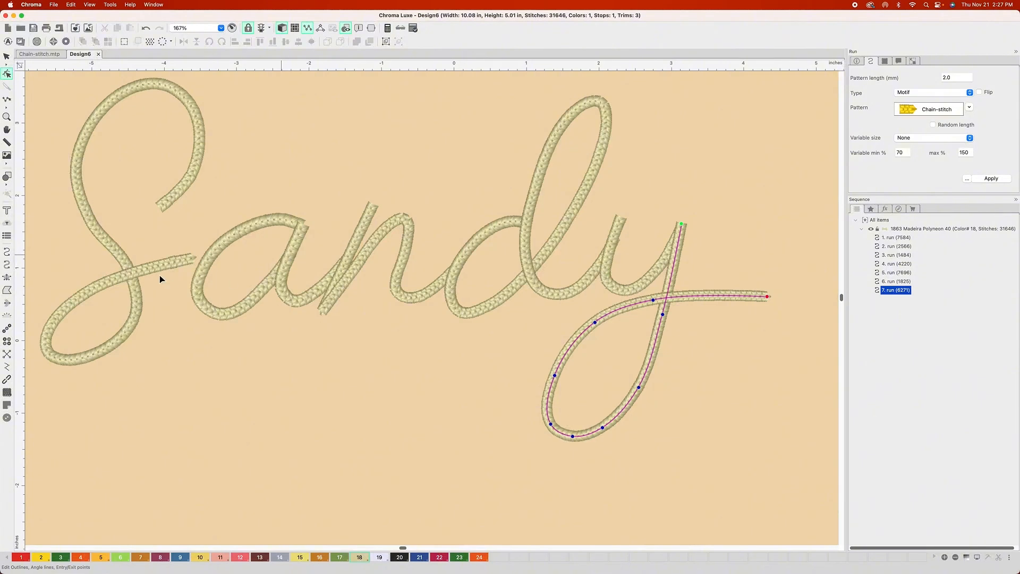
{"action": "left_click", "coordinate": [165, 259]}
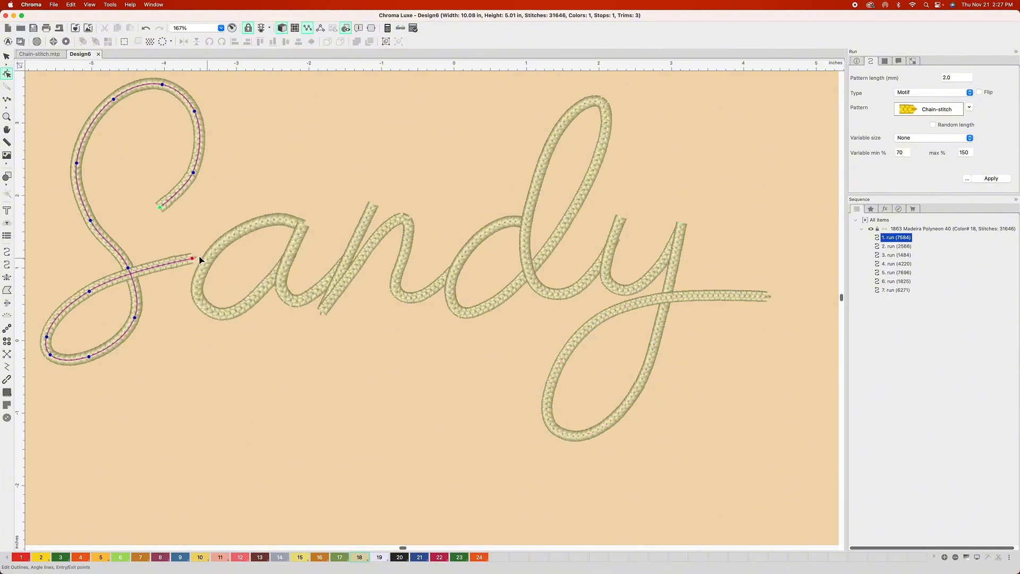
{"action": "left_click", "coordinate": [195, 262]}
{"action": "left_click", "coordinate": [195, 262]}
{"action": "left_click_drag", "start_coordinate": [195, 261], "coordinate": [211, 261]}
{"action": "key", "text": "super+z"}
{"action": "left_click", "coordinate": [322, 206]}
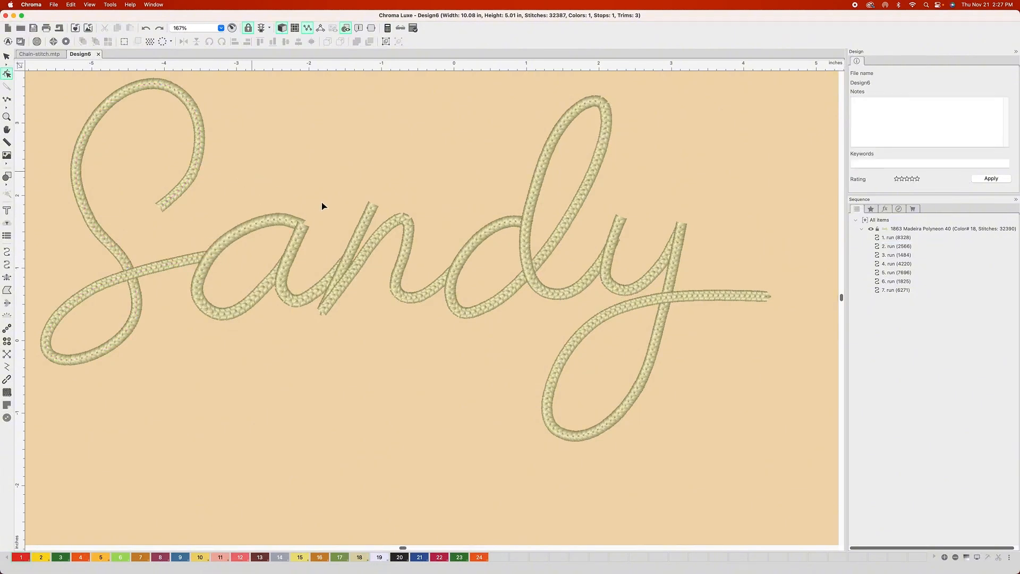
Move the start point of the second letter's downstroke run up to meet the upper end of the bowl
{"action": "left_click", "coordinate": [301, 227]}
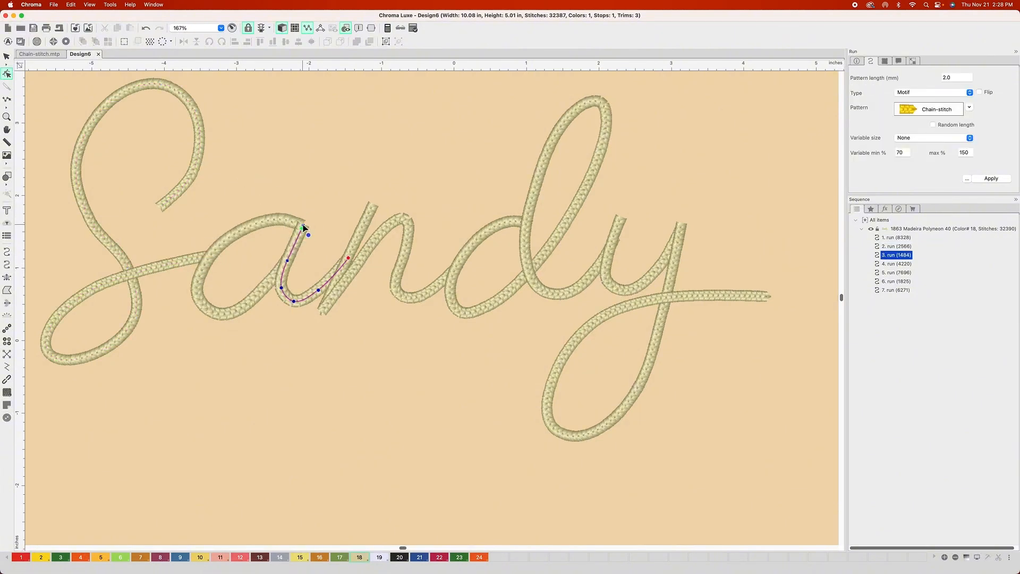
{"action": "left_click_drag", "start_coordinate": [303, 228], "coordinate": [307, 221]}
{"action": "left_click", "coordinate": [333, 198]}
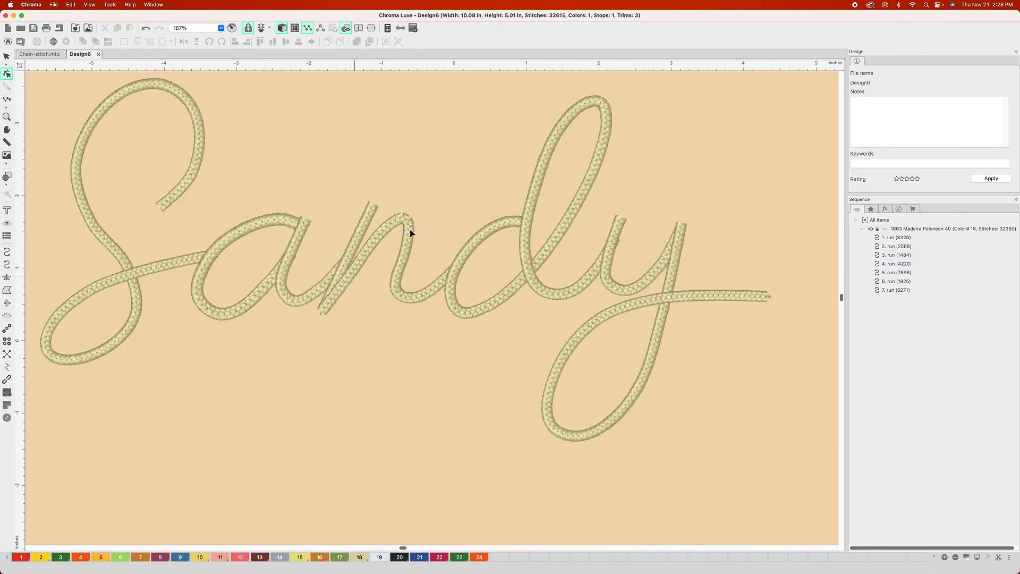
{"action": "scroll", "coordinate": [461, 298], "scroll_direction": "down", "scroll_amount": 2}
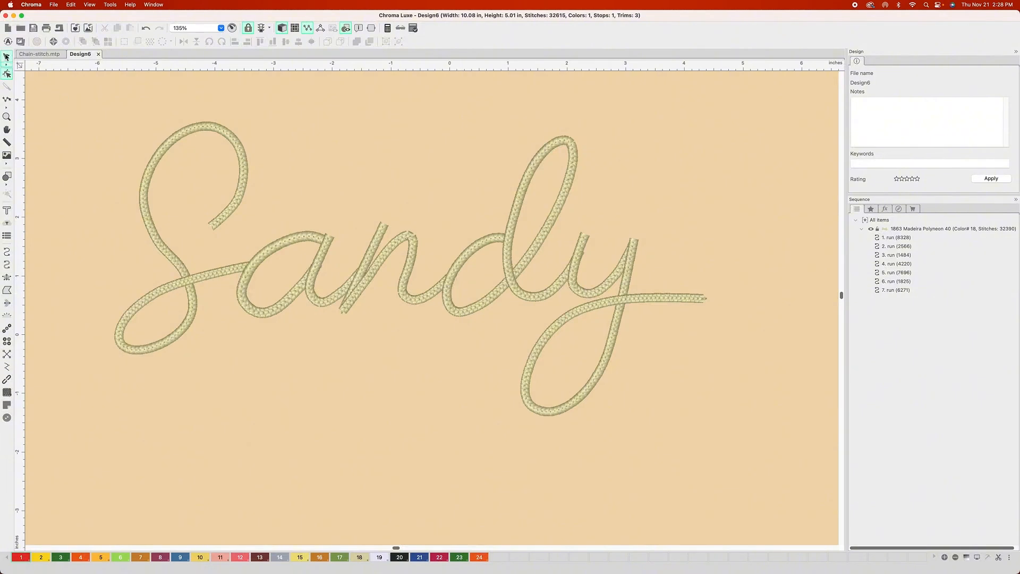
{"action": "left_click", "coordinate": [244, 126]}
{"action": "key", "text": "space"}
{"action": "left_click_drag", "start_coordinate": [350, 145], "coordinate": [385, 182]}
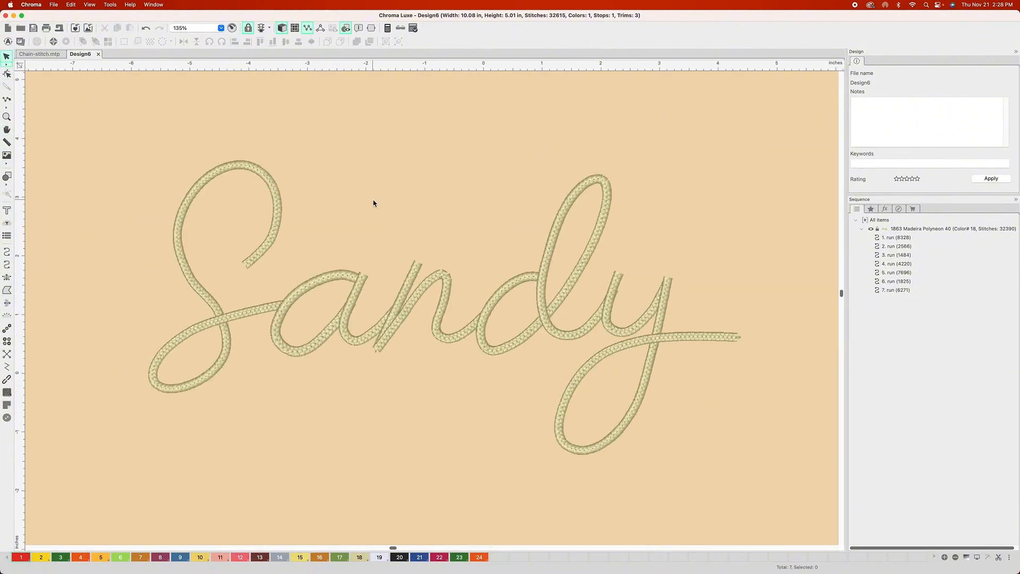